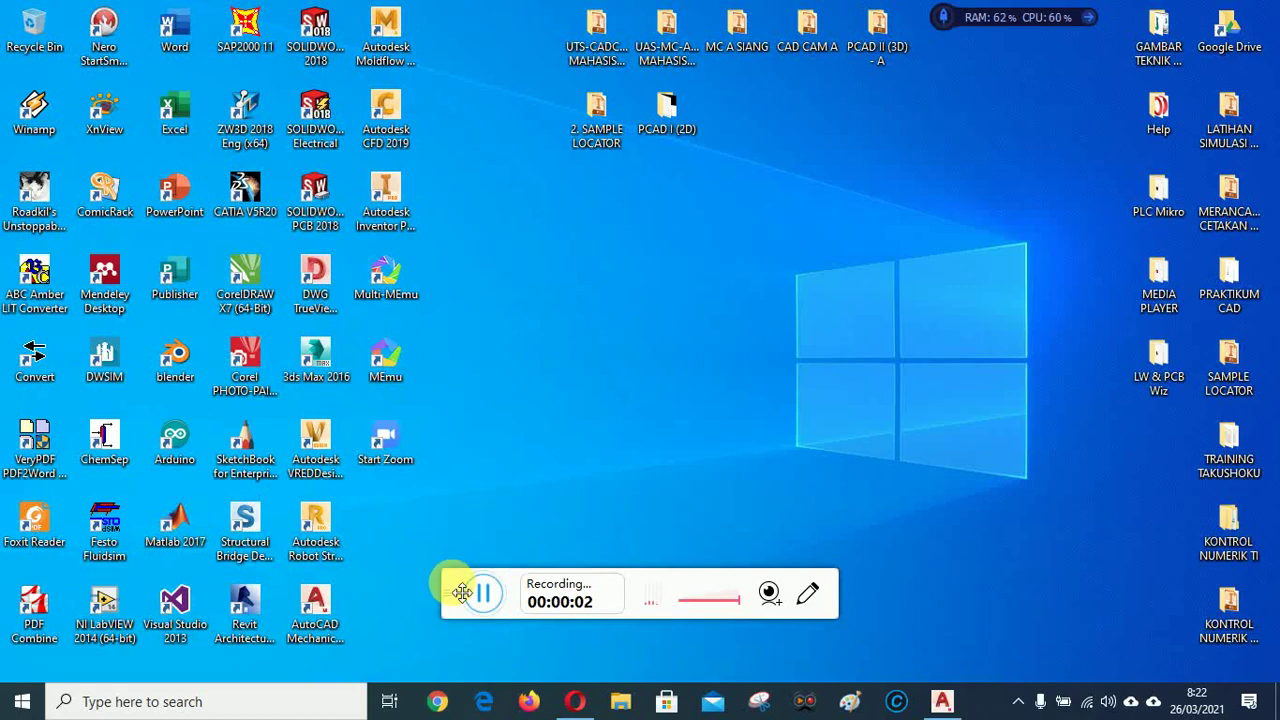
- Restore the AutoCAD Mechanical 2019 window from the taskbar to its Start tab with recent documents
{"action": "mouse_move", "coordinate": [462, 592]}
{"action": "left_mouse_down"}
{"action": "mouse_move", "coordinate": [1020, 708]}
{"action": "mouse_move", "coordinate": [994, 710]}
{"action": "left_mouse_up"}
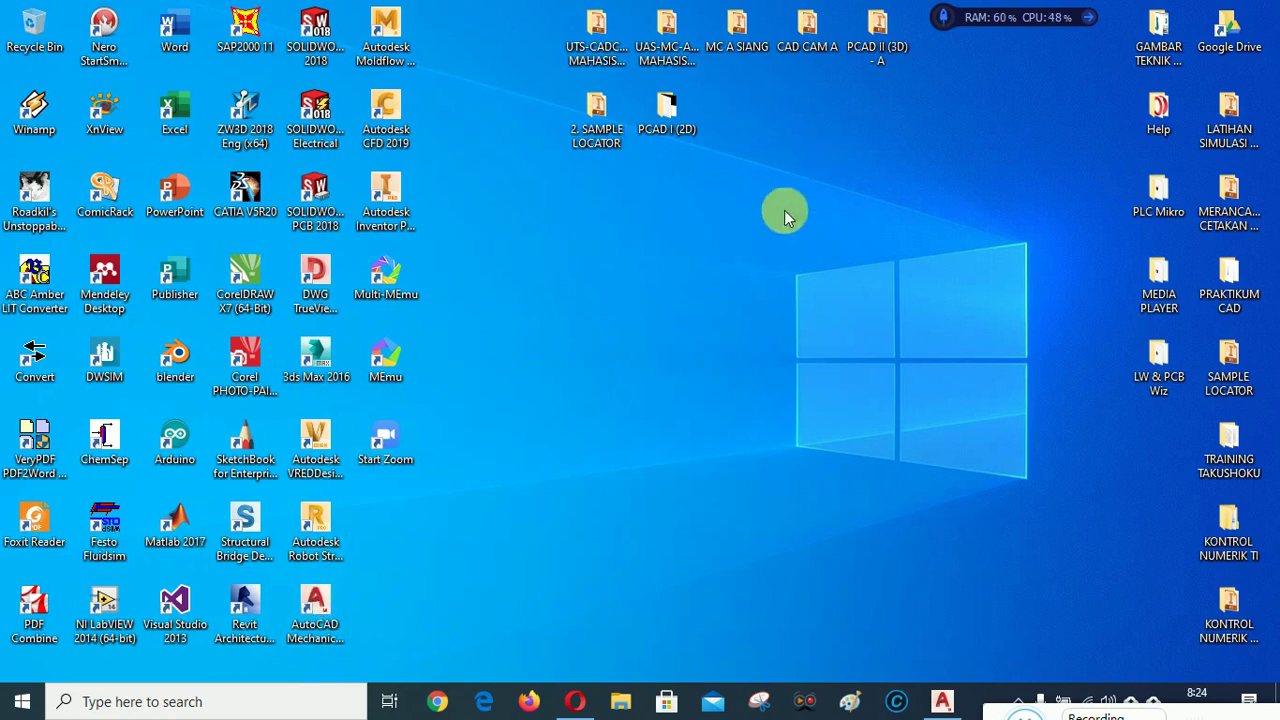
{"action": "left_click", "coordinate": [942, 702]}
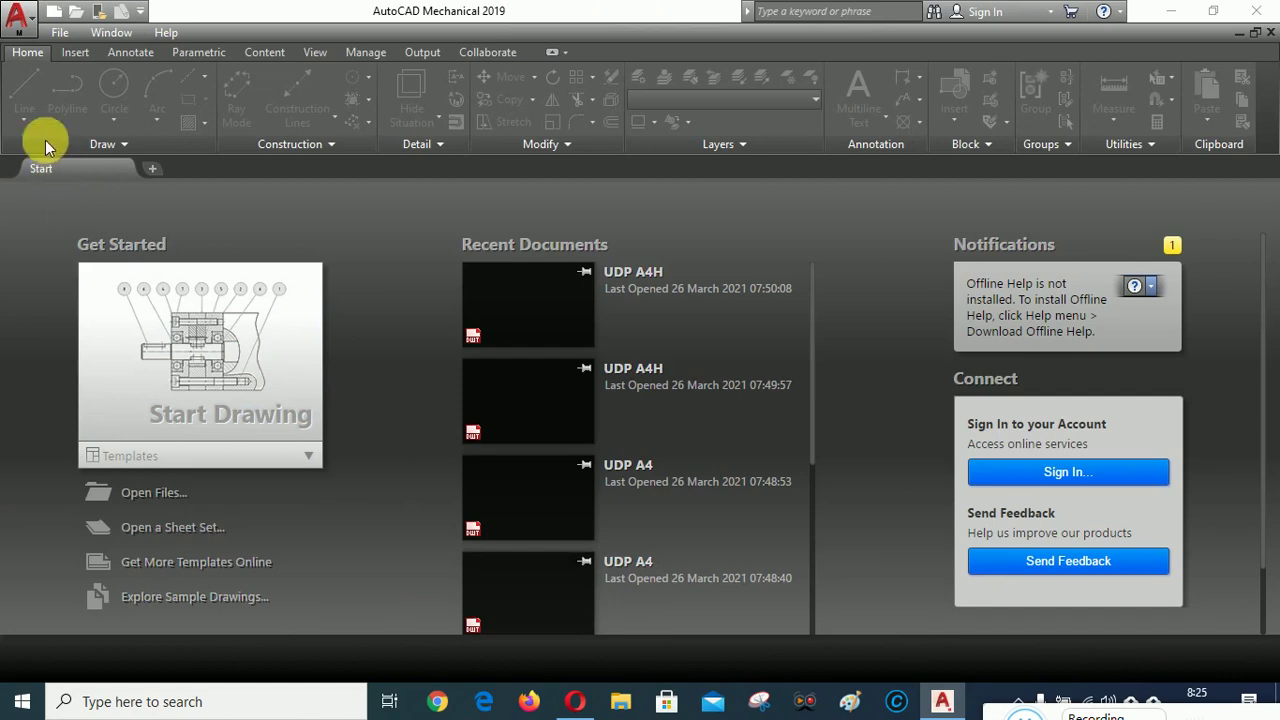
{"action": "left_click", "coordinate": [55, 14]}
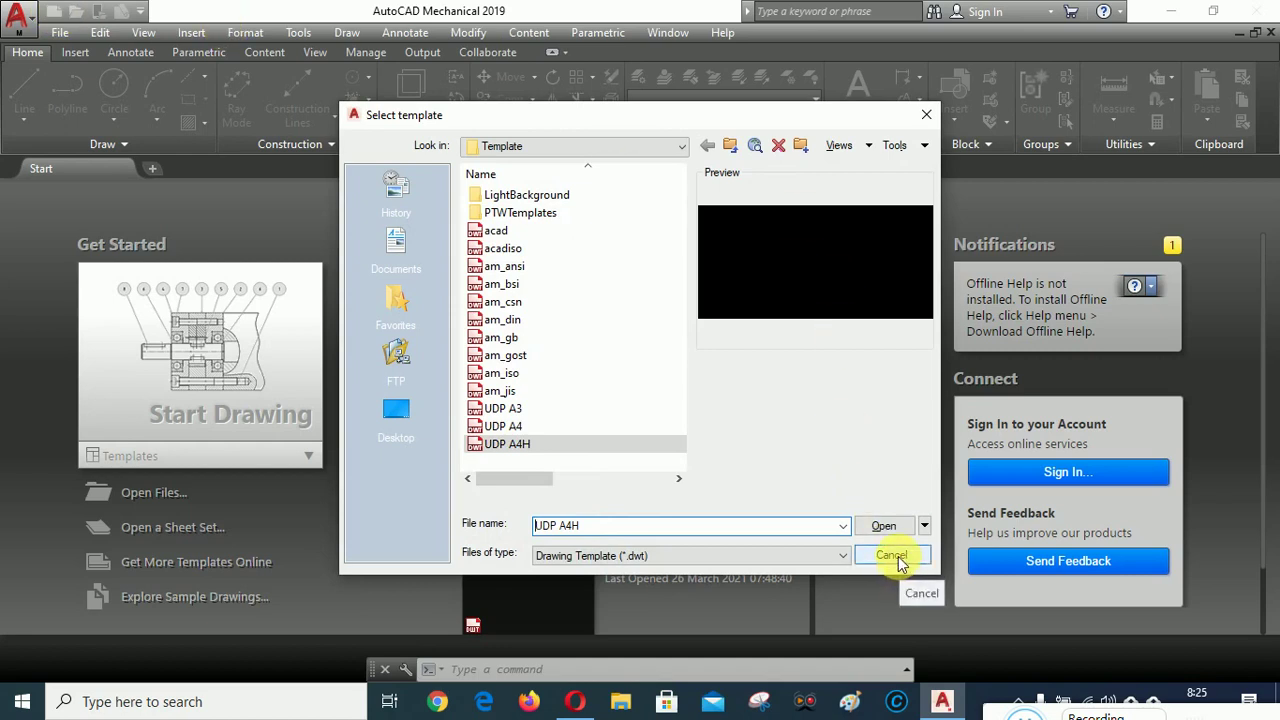
{"action": "left_click", "coordinate": [898, 556]}
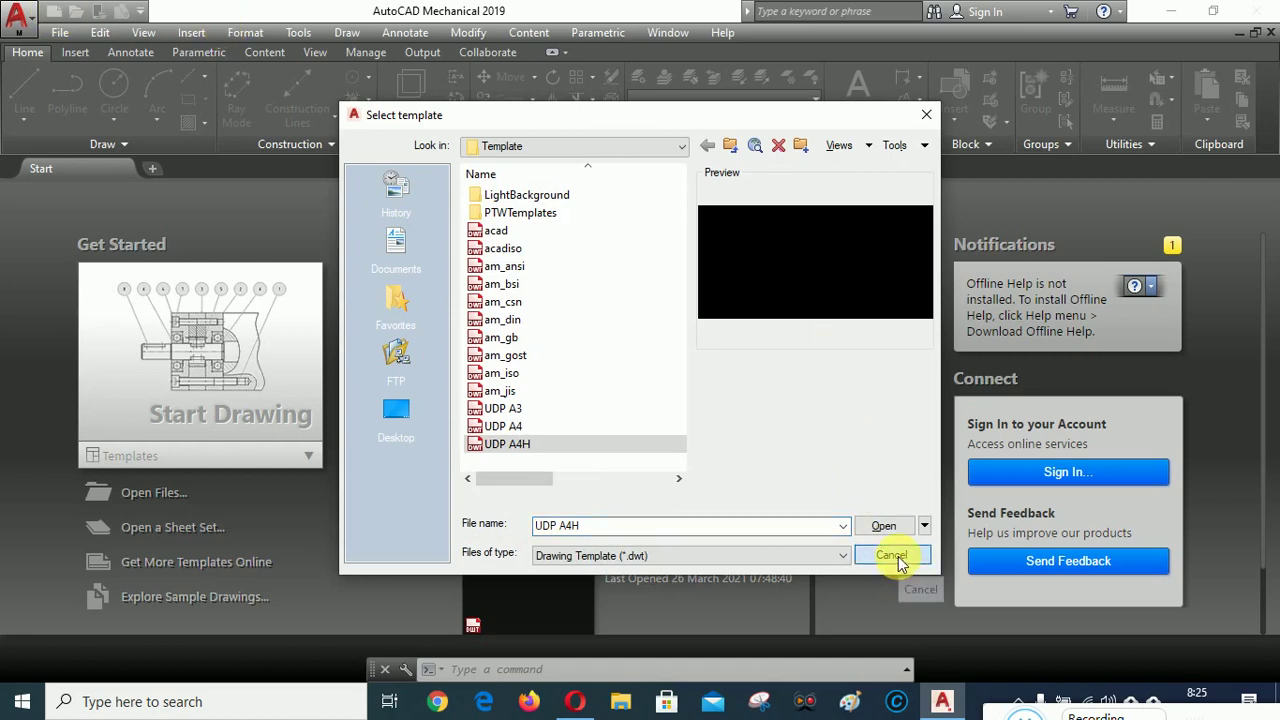
{"action": "left_click", "coordinate": [898, 556]}
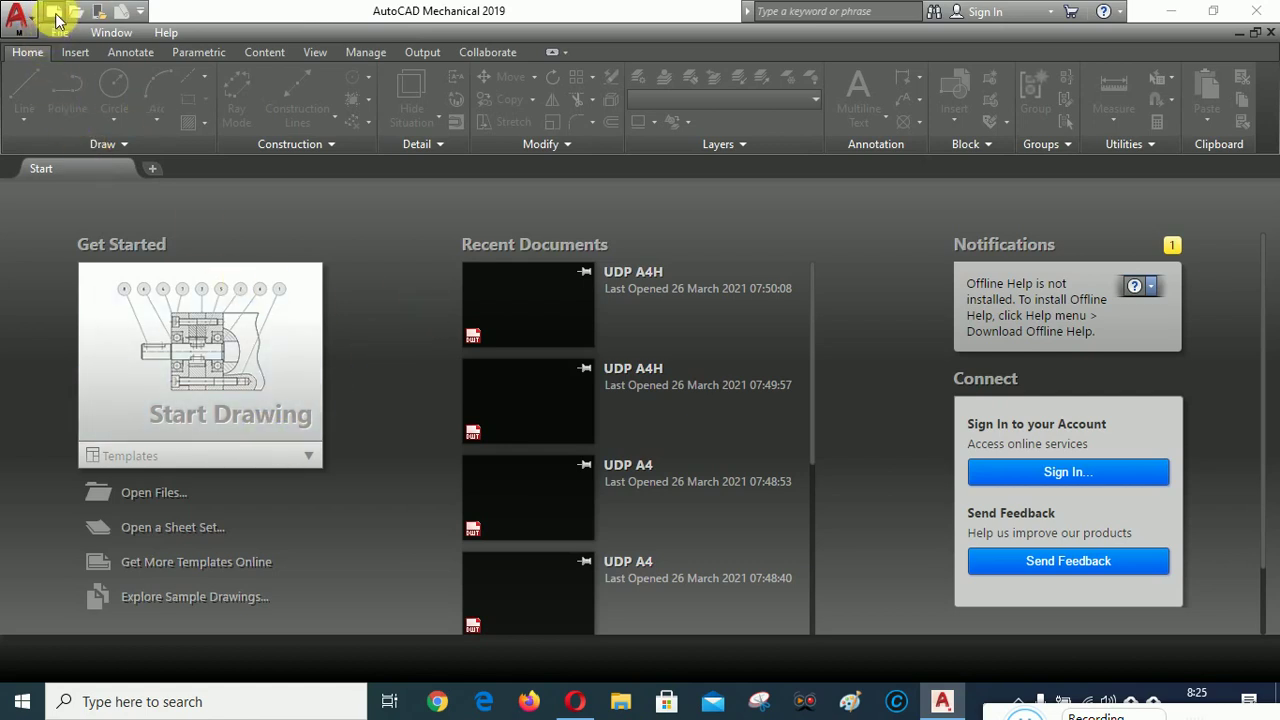
{"action": "left_click", "coordinate": [57, 14]}
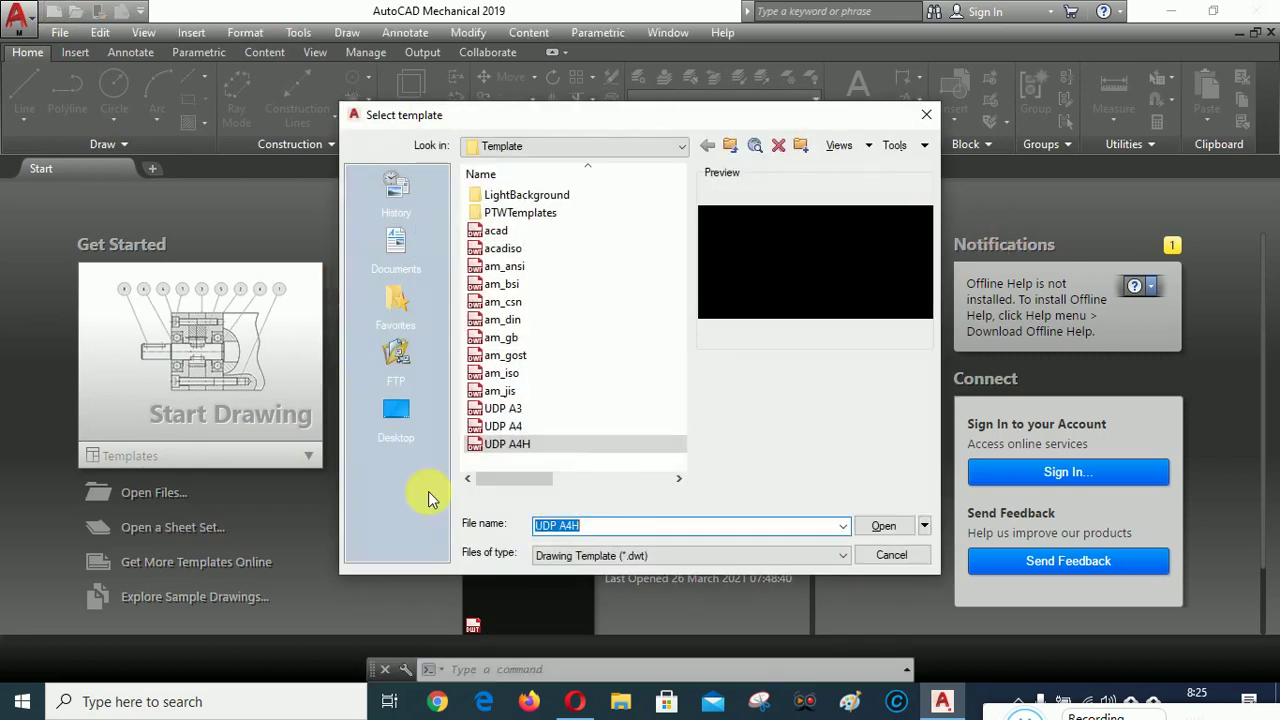
{"action": "left_click", "coordinate": [892, 556]}
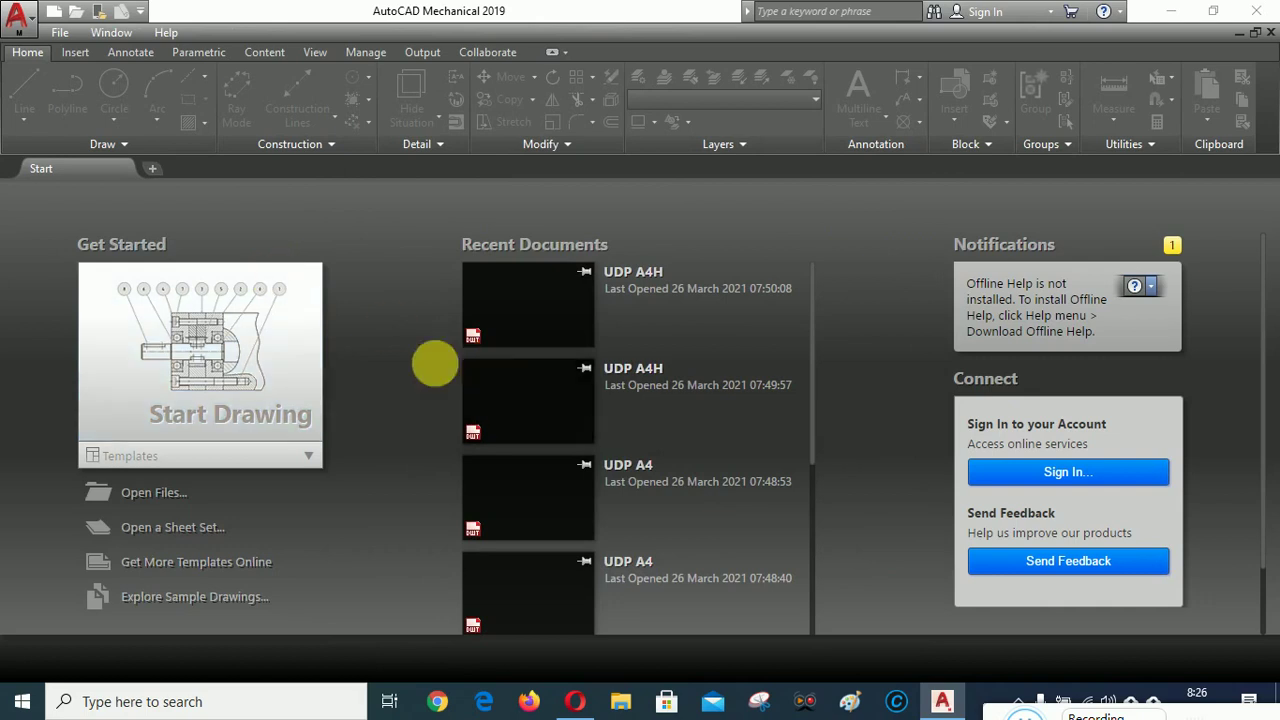
- In the Open dialog, browse the Desktop and enter the PCAD I (2D) folder
{"action": "left_click", "coordinate": [75, 14]}
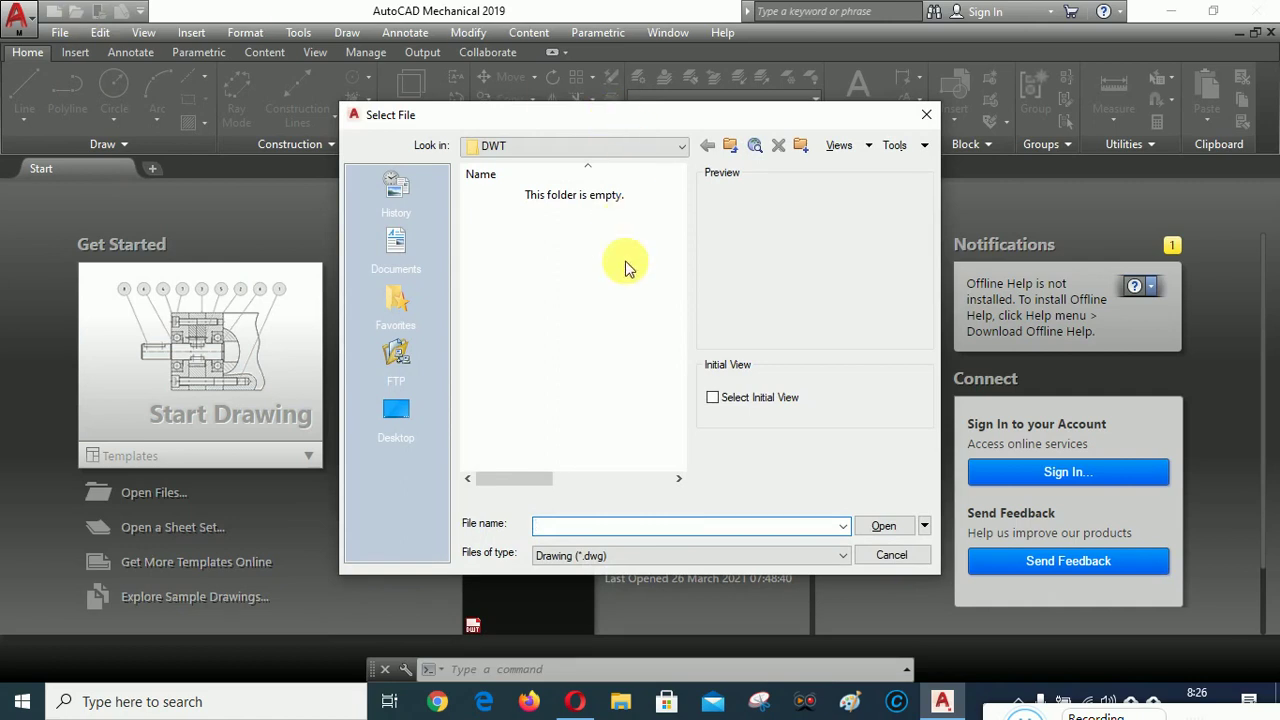
{"action": "left_click", "coordinate": [396, 410]}
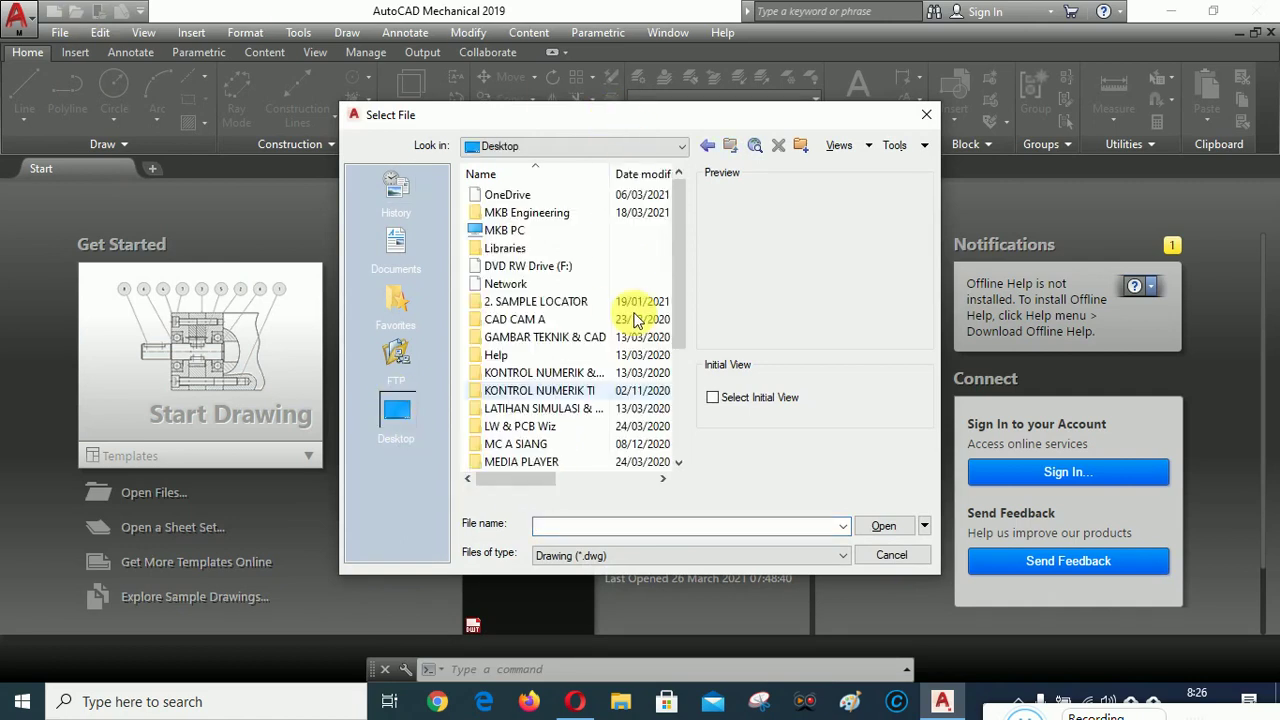
{"action": "scroll", "coordinate": [630, 290], "scroll_direction": "down", "scroll_amount": 4}
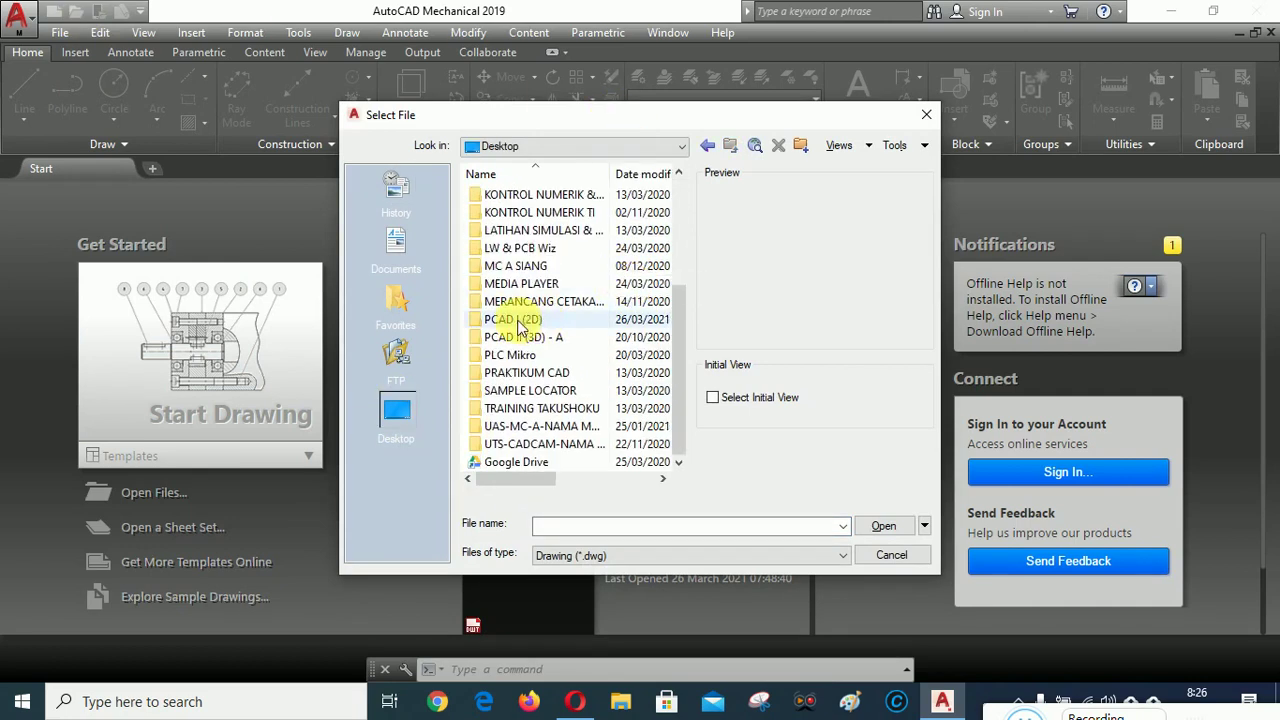
{"action": "scroll", "coordinate": [550, 240], "scroll_direction": "up", "scroll_amount": 3}
{"action": "scroll", "coordinate": [550, 255], "scroll_direction": "down", "scroll_amount": 3}
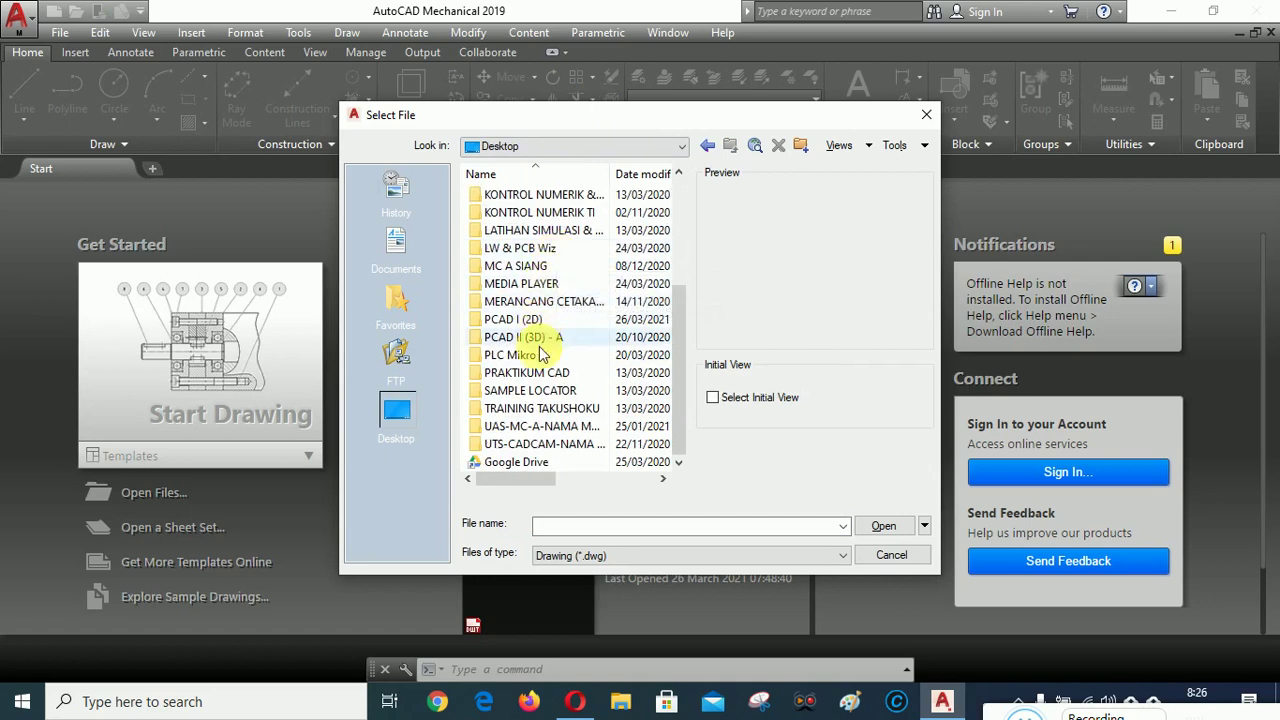
{"action": "double_click", "coordinate": [518, 320]}
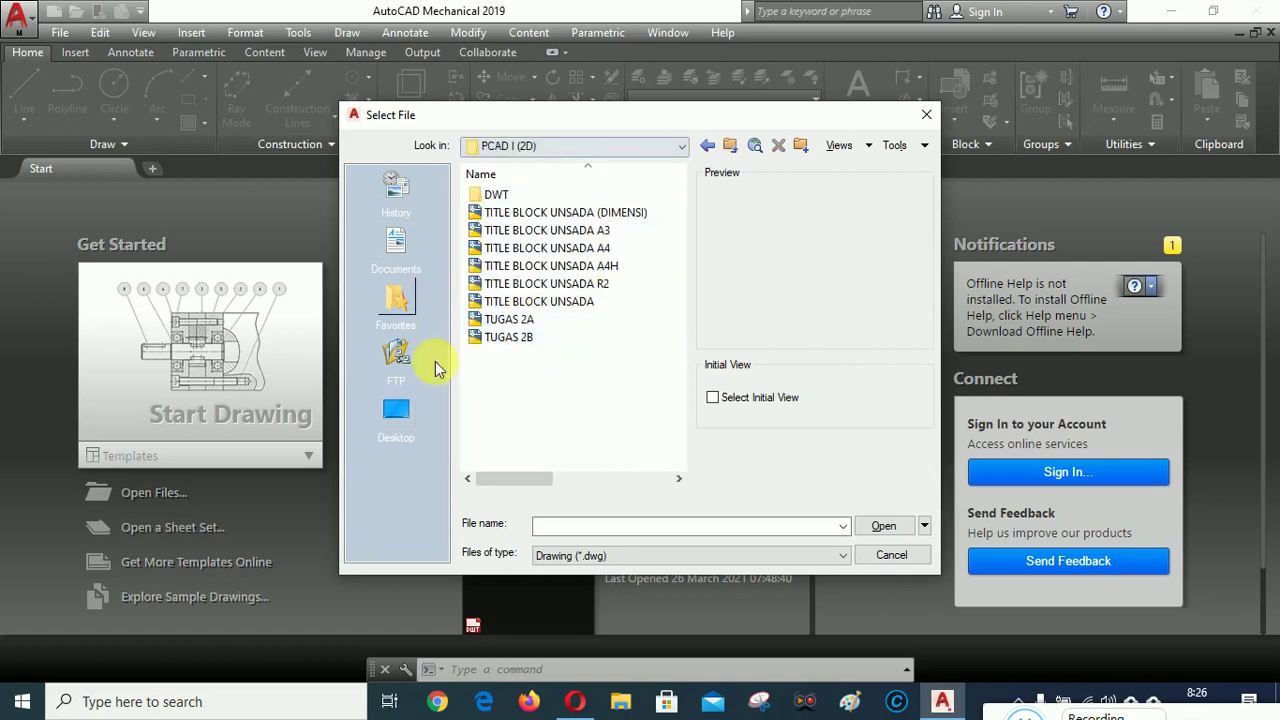
- Preview TITLE BLOCK UNSADA A3, then select the TUGAS 2A drawing and open it
{"action": "left_click", "coordinate": [530, 231]}
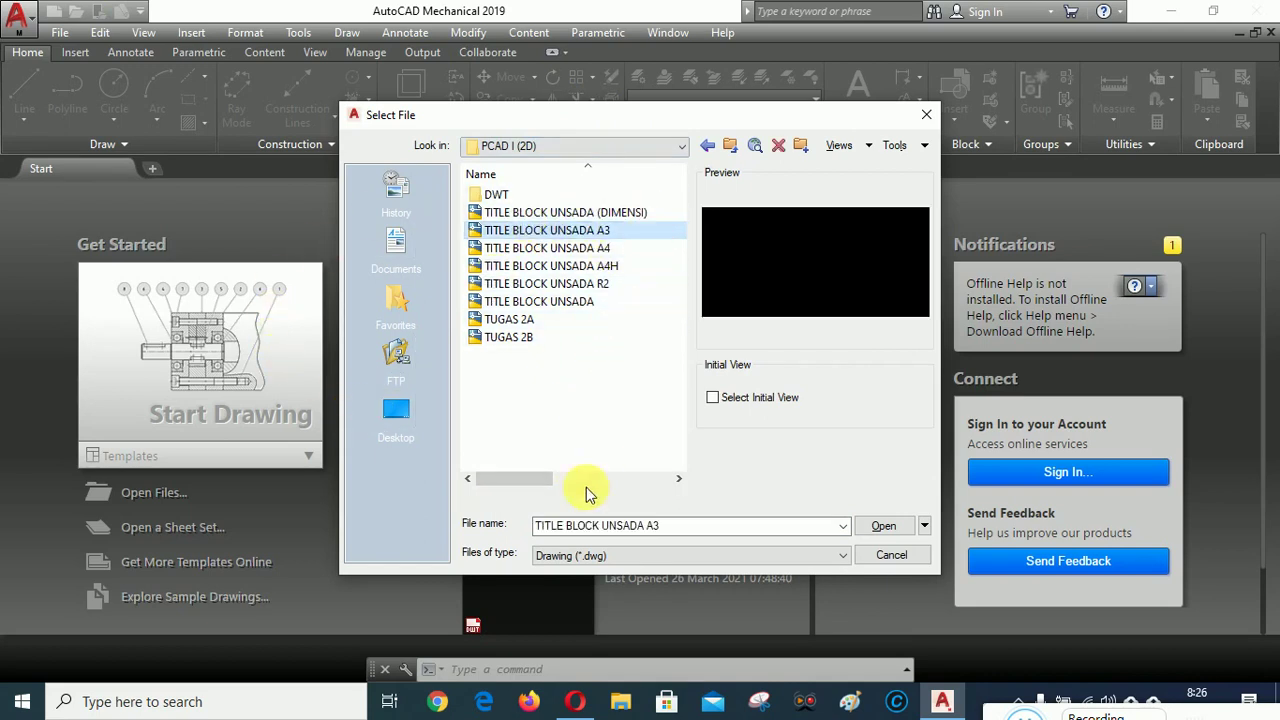
{"action": "left_click", "coordinate": [509, 320]}
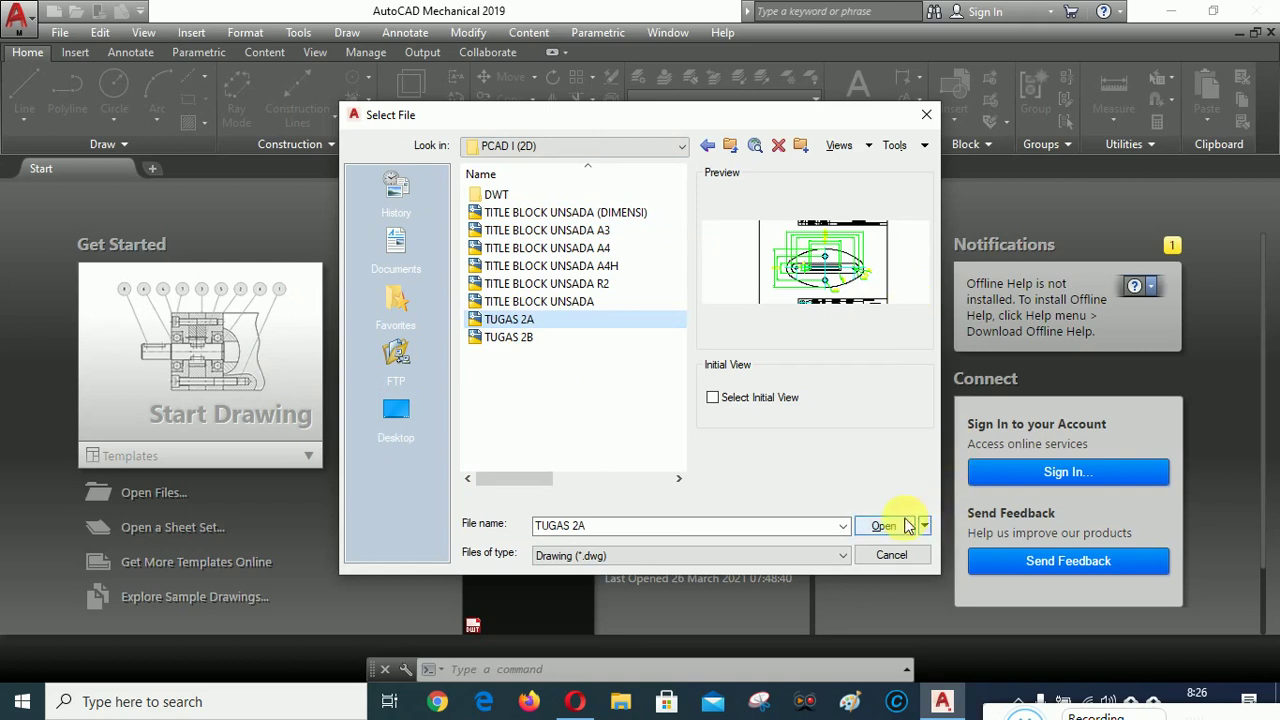
{"action": "left_click", "coordinate": [549, 340]}
- Load TUGAS 2B.dwg, showing the 160 by 80 slotted plate sheet in its title block
{"action": "left_click", "coordinate": [886, 527]}
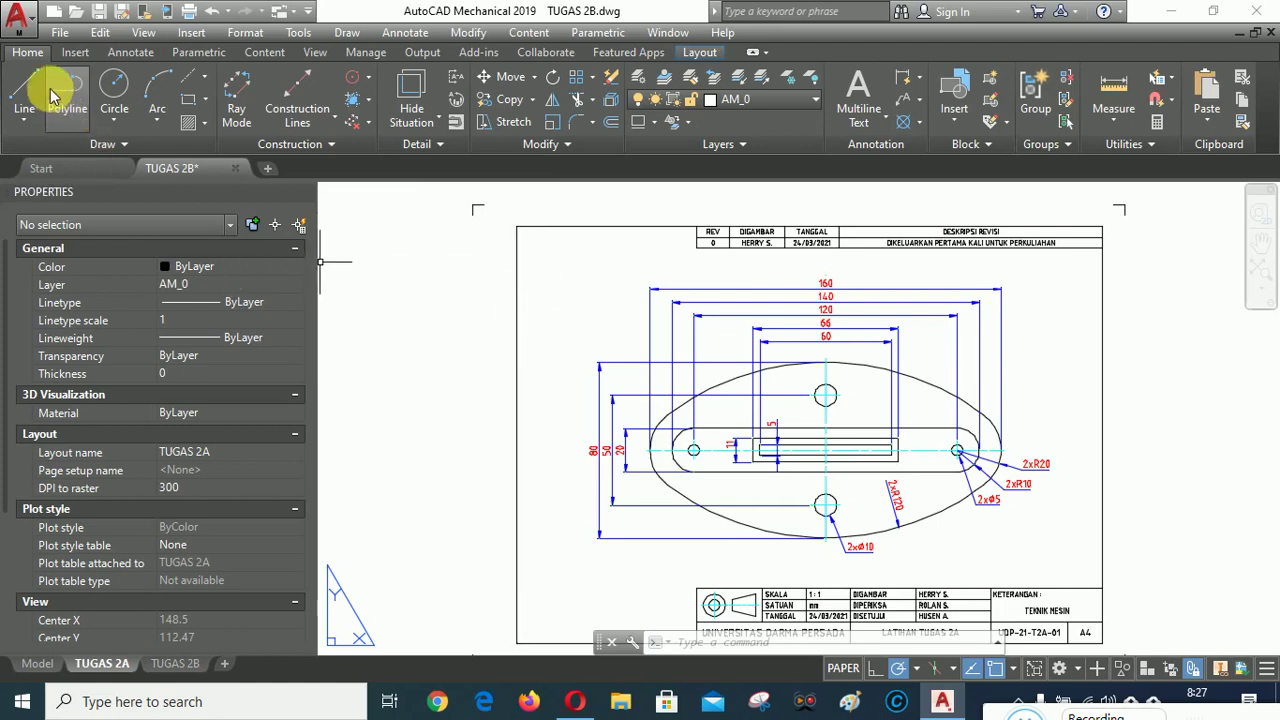
{"action": "left_click", "coordinate": [126, 18]}
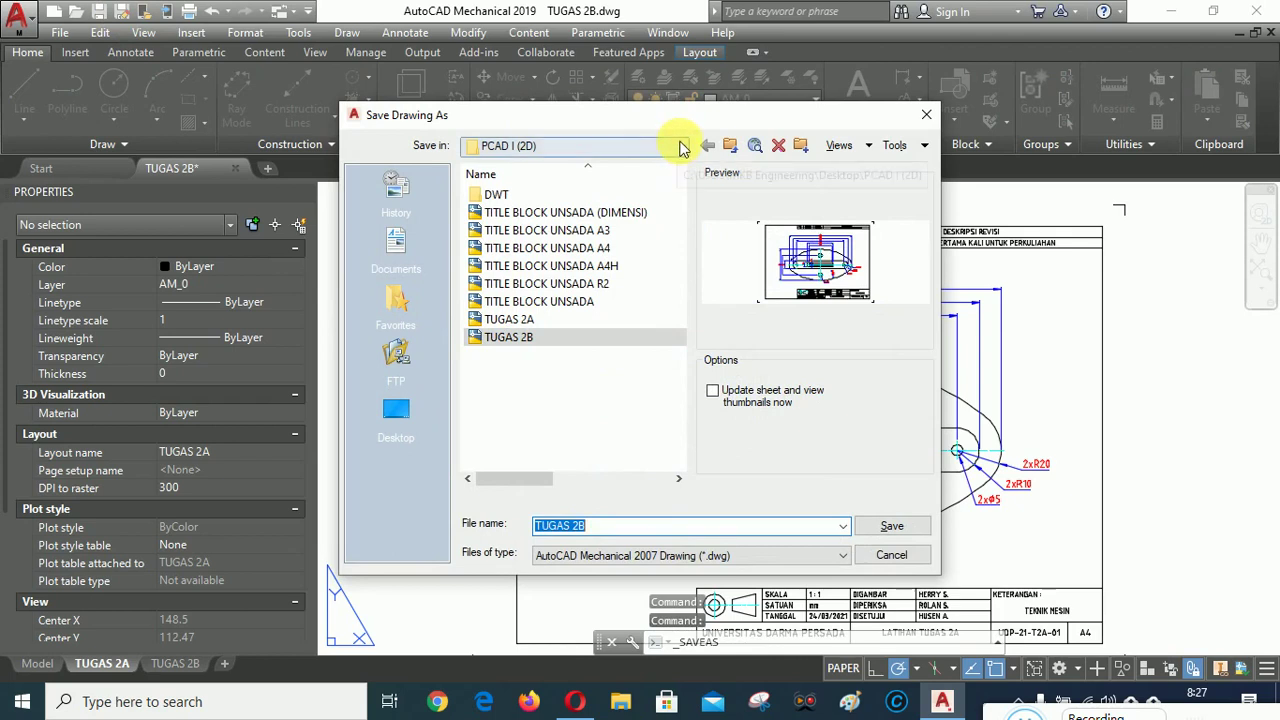
{"action": "double_click", "coordinate": [496, 194]}
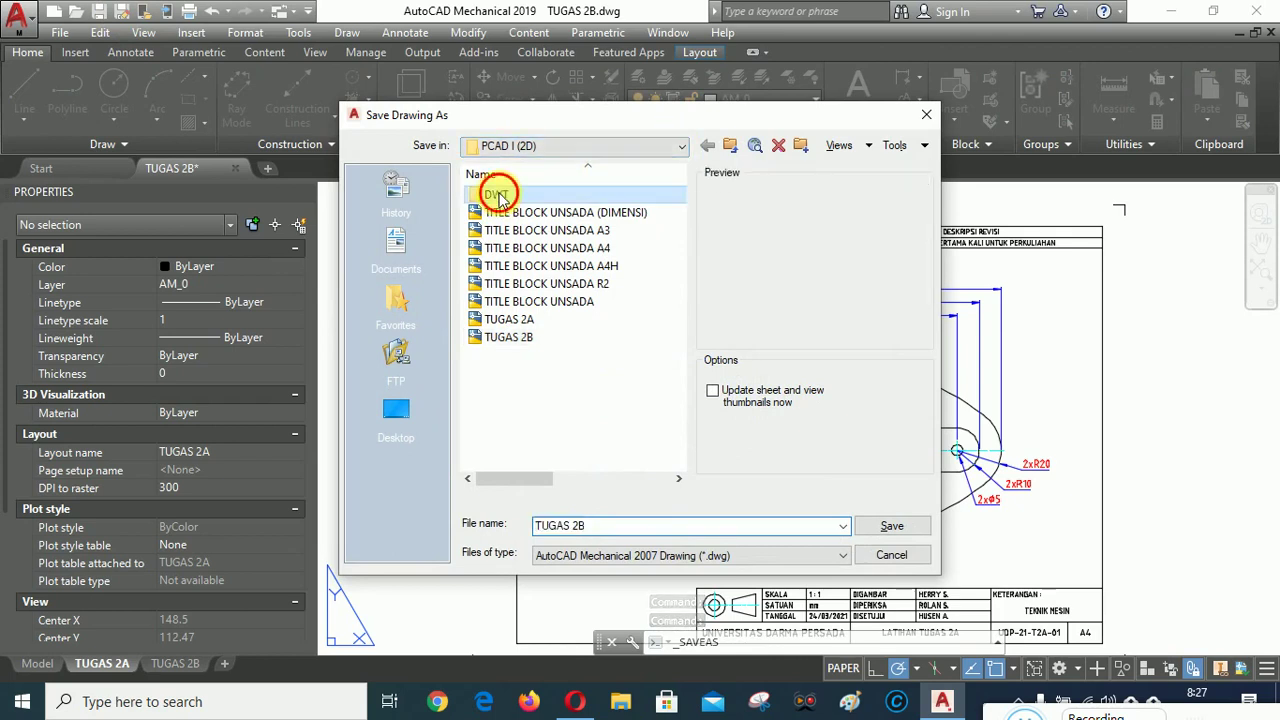
{"action": "left_click", "coordinate": [733, 148]}
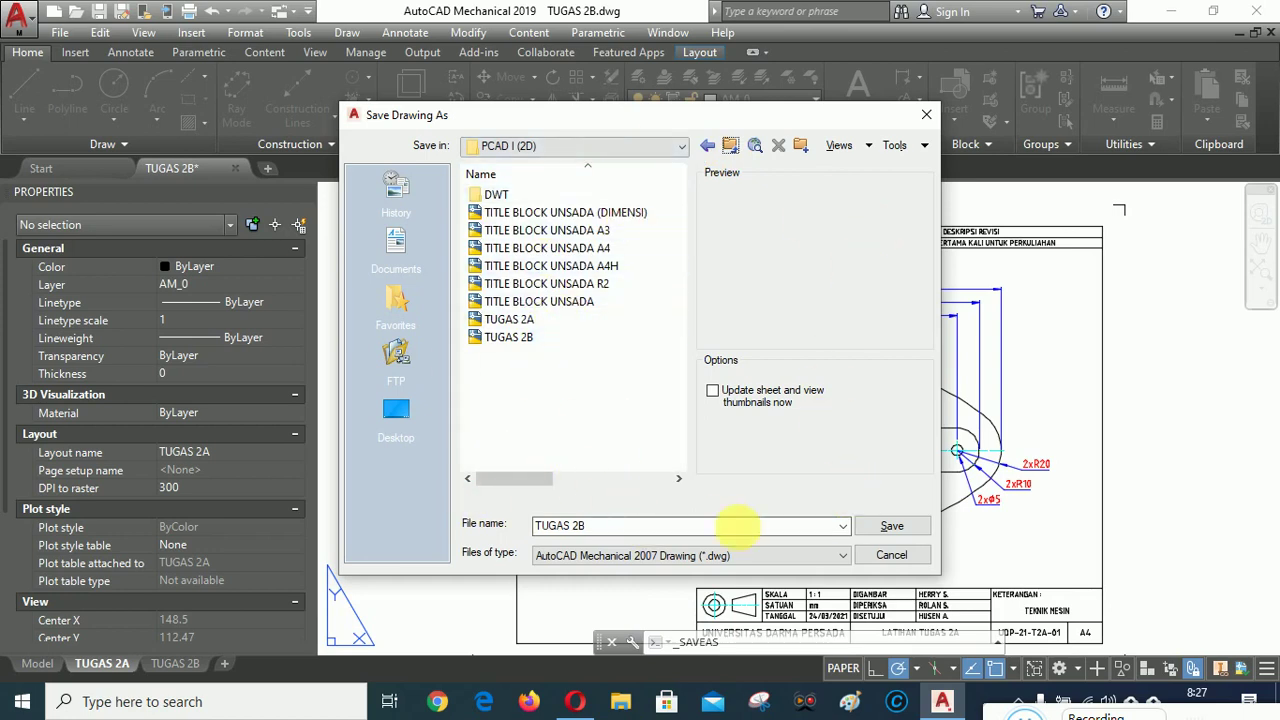
{"action": "left_click", "coordinate": [878, 522]}
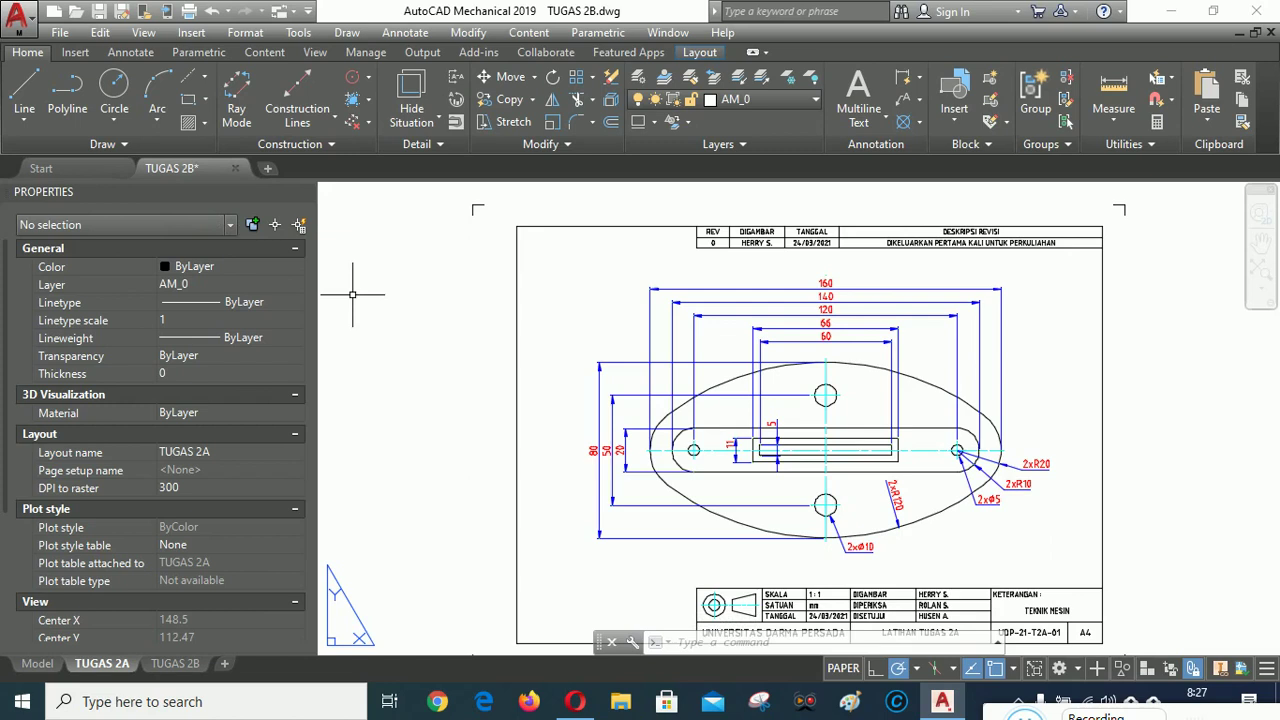
- Close TUGAS 2B without saving changes and start a new drawing from a template
{"action": "left_click", "coordinate": [236, 169]}
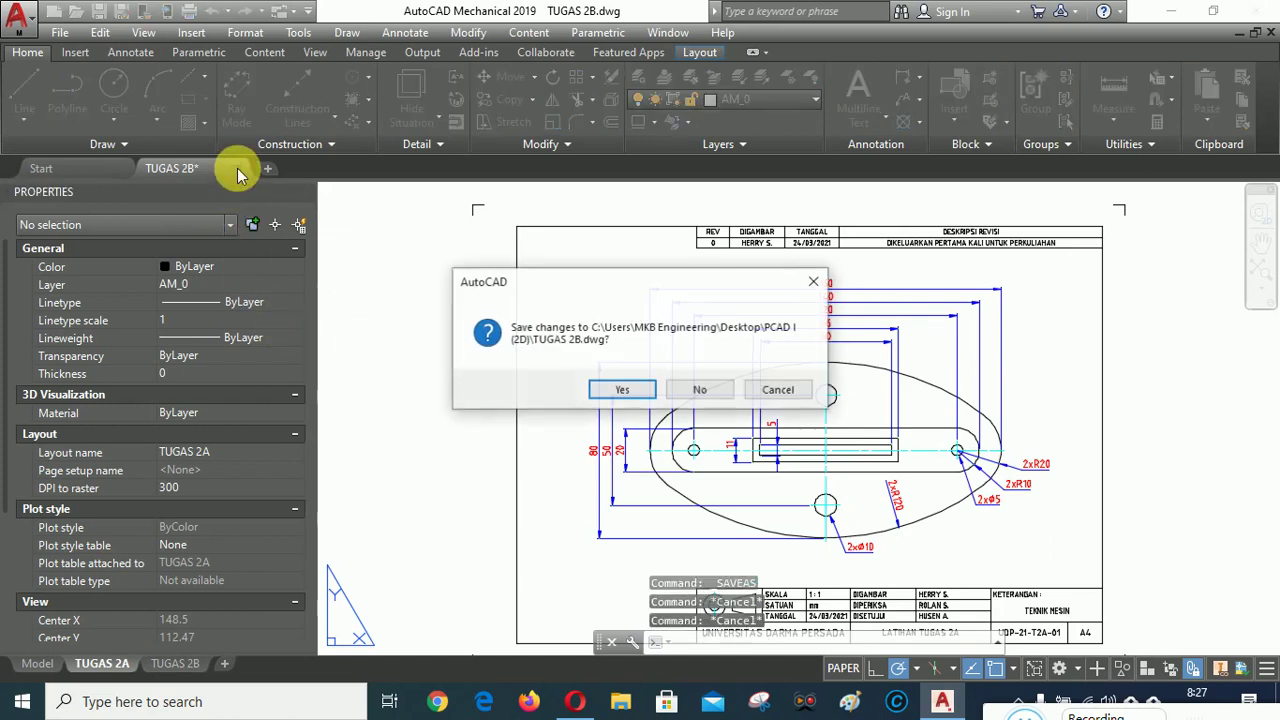
{"action": "left_click", "coordinate": [700, 393]}
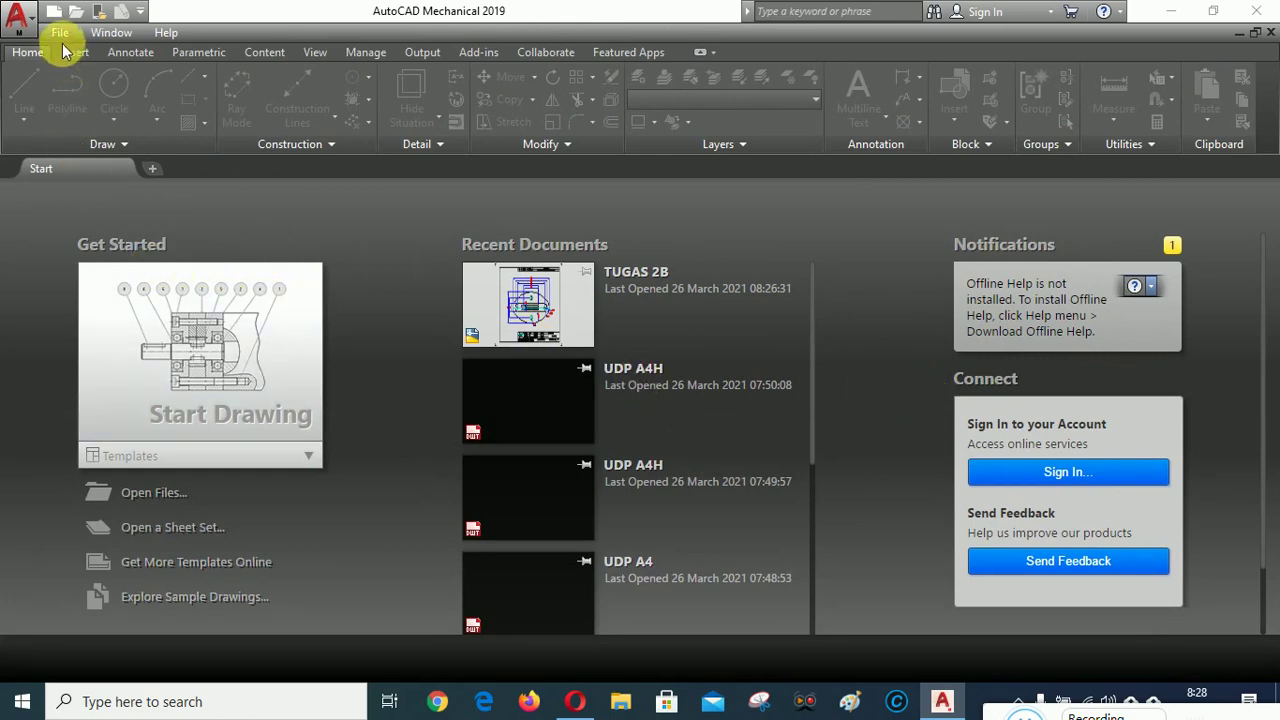
{"action": "left_click", "coordinate": [57, 13]}
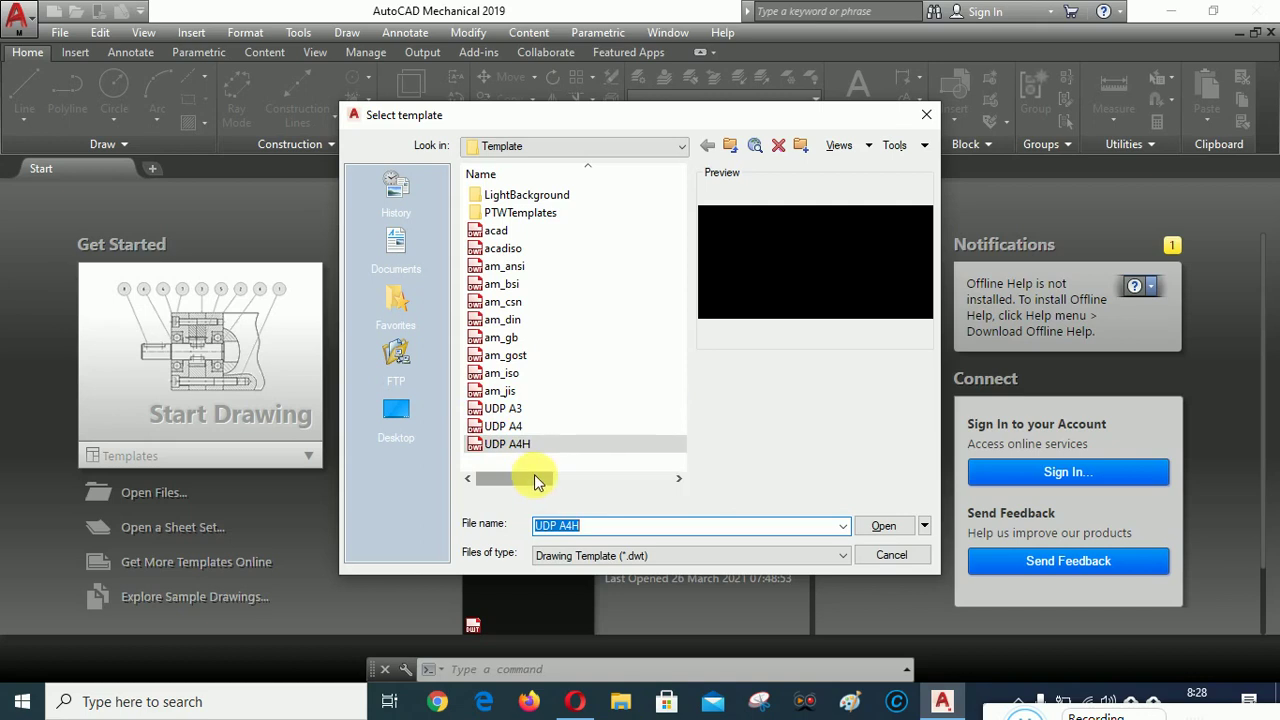
- Create Drawing1 from the am_iso template, hide the properties palette, and switch to Layout1
{"action": "left_click", "coordinate": [500, 375]}
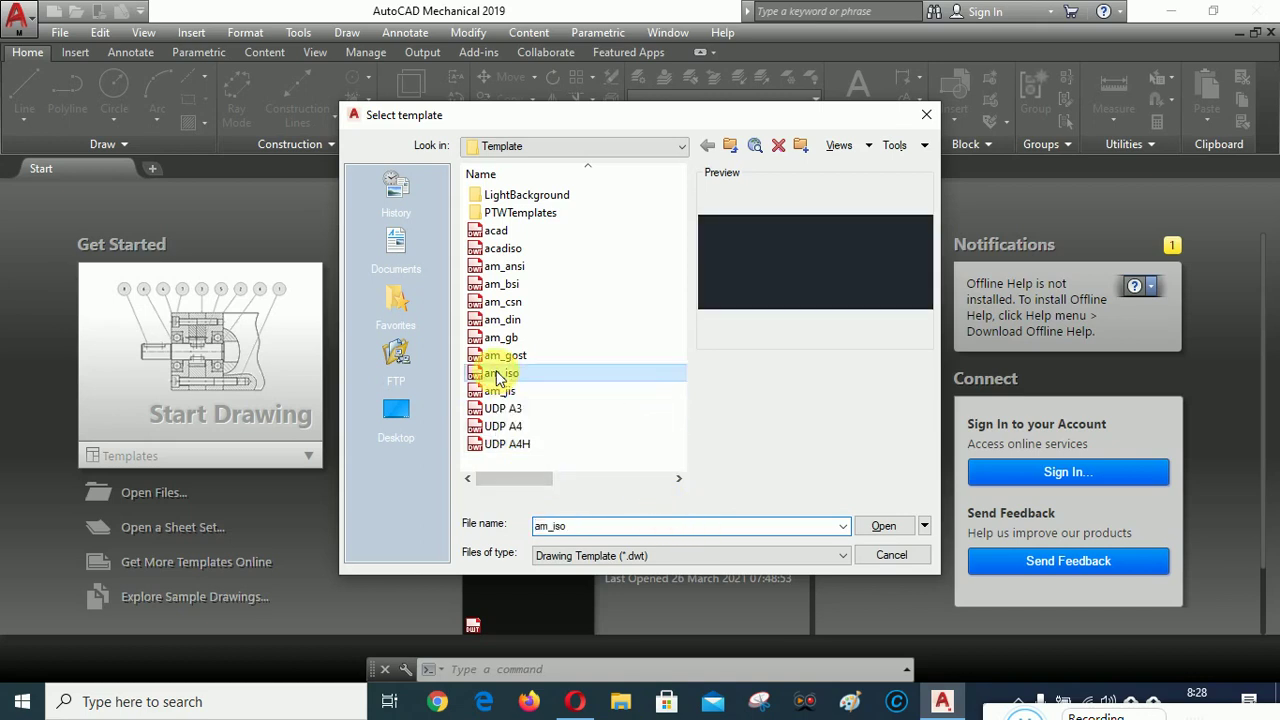
{"action": "left_click", "coordinate": [883, 527]}
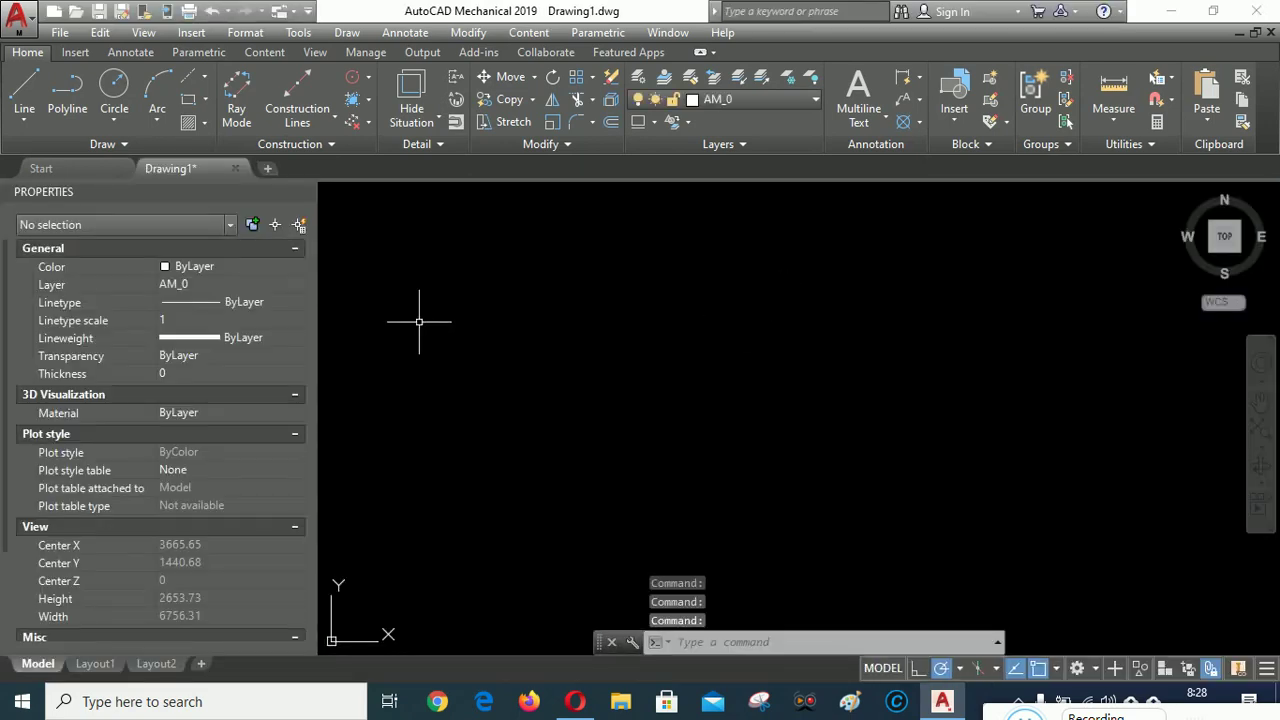
{"action": "left_click", "coordinate": [306, 193]}
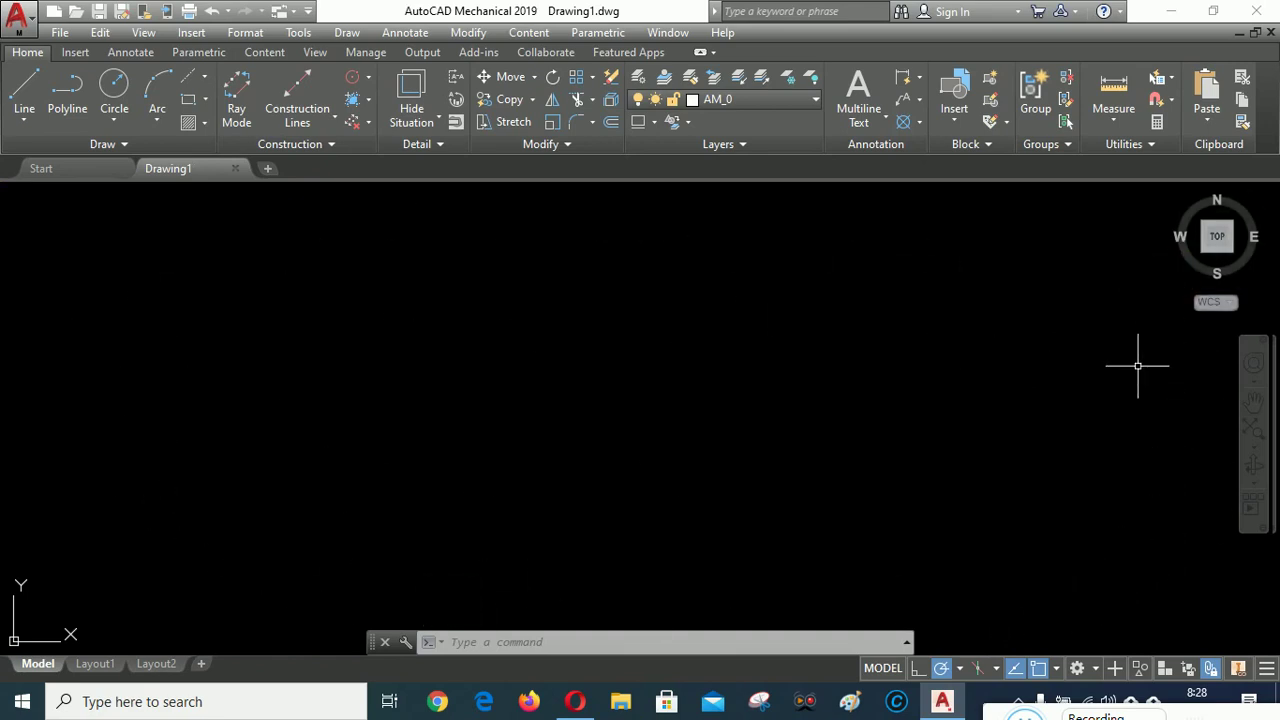
{"action": "left_click", "coordinate": [30, 660]}
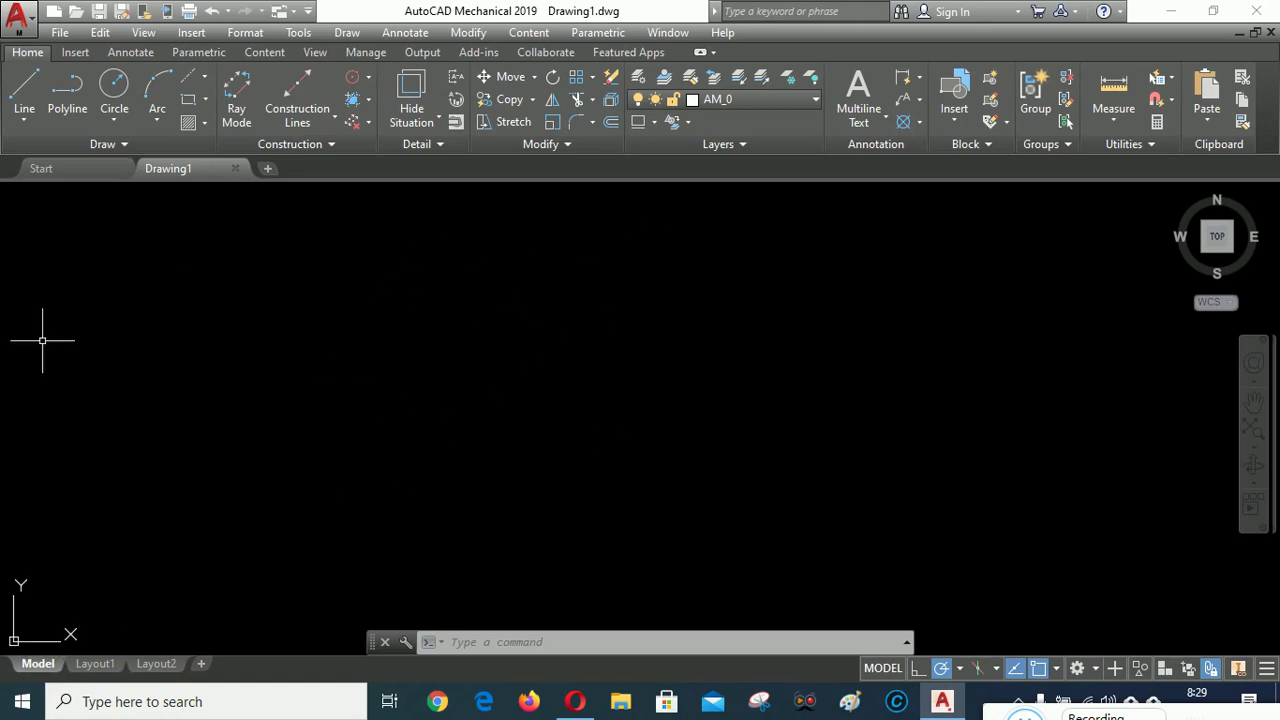
{"action": "left_click", "coordinate": [95, 664]}
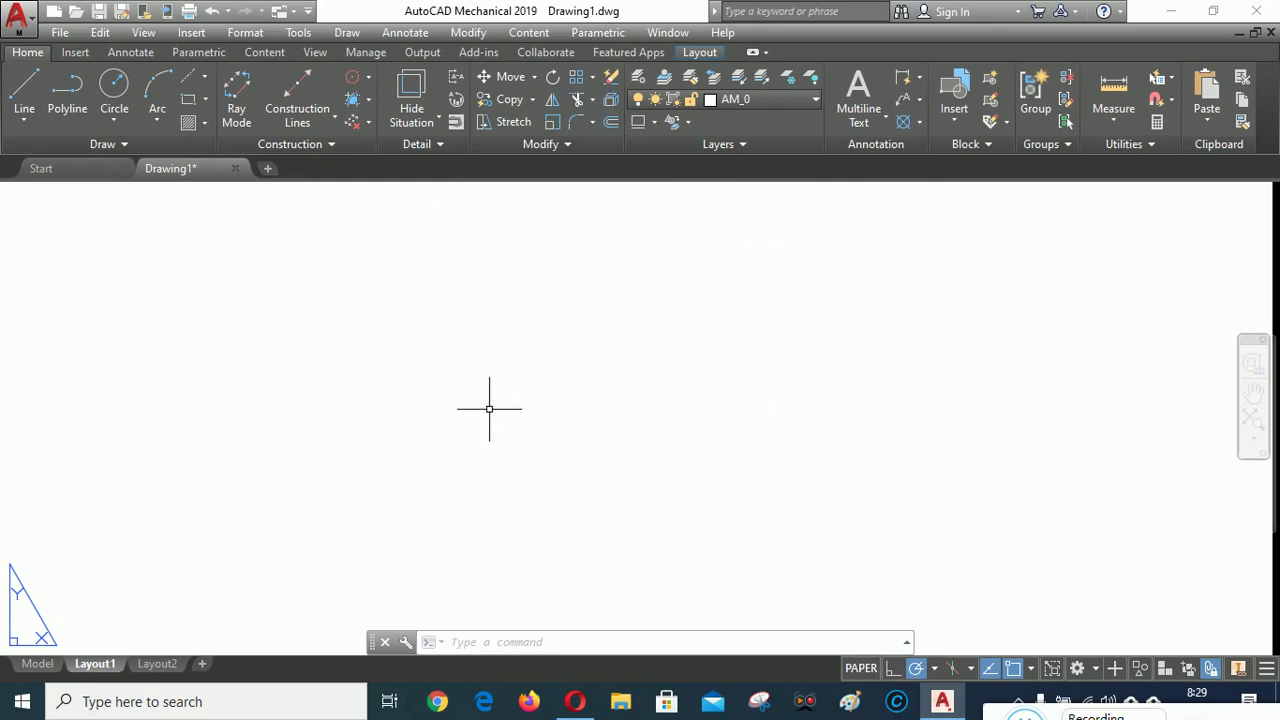
- Toggle between the Model and Layout1 tabs, ending on the empty Layout1 sheet
{"action": "left_click", "coordinate": [47, 667]}
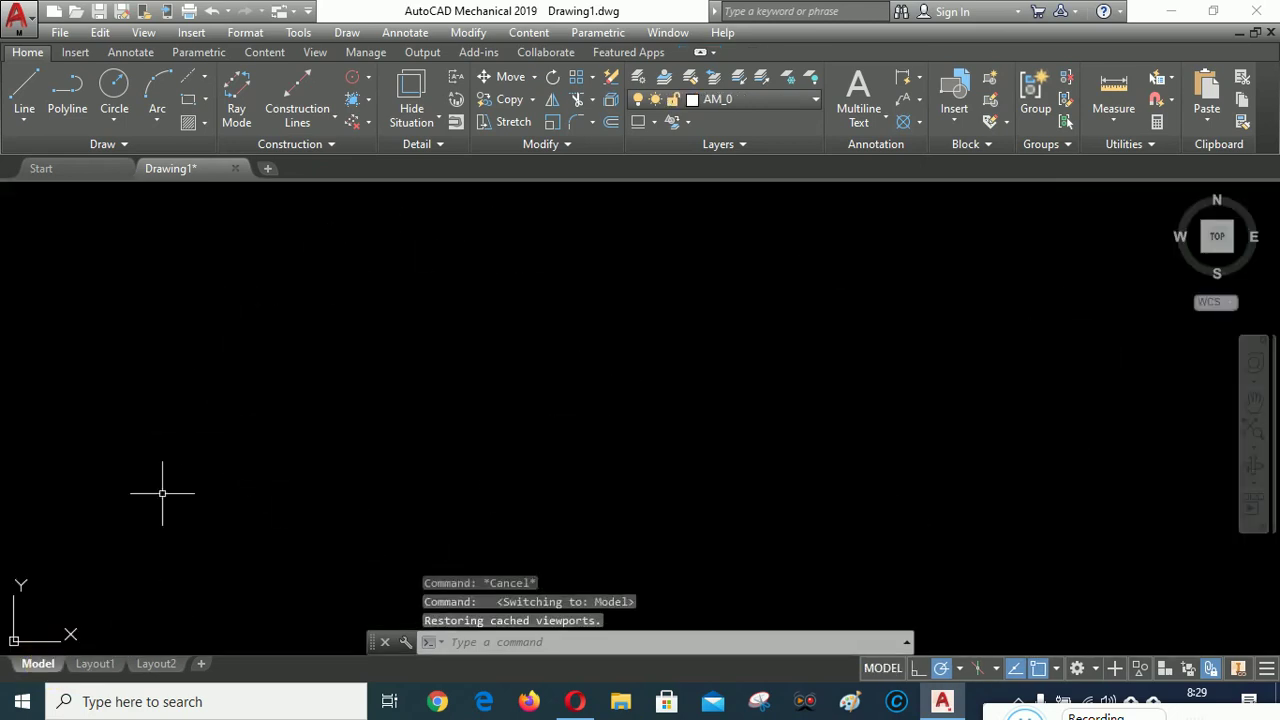
{"action": "left_click", "coordinate": [97, 664]}
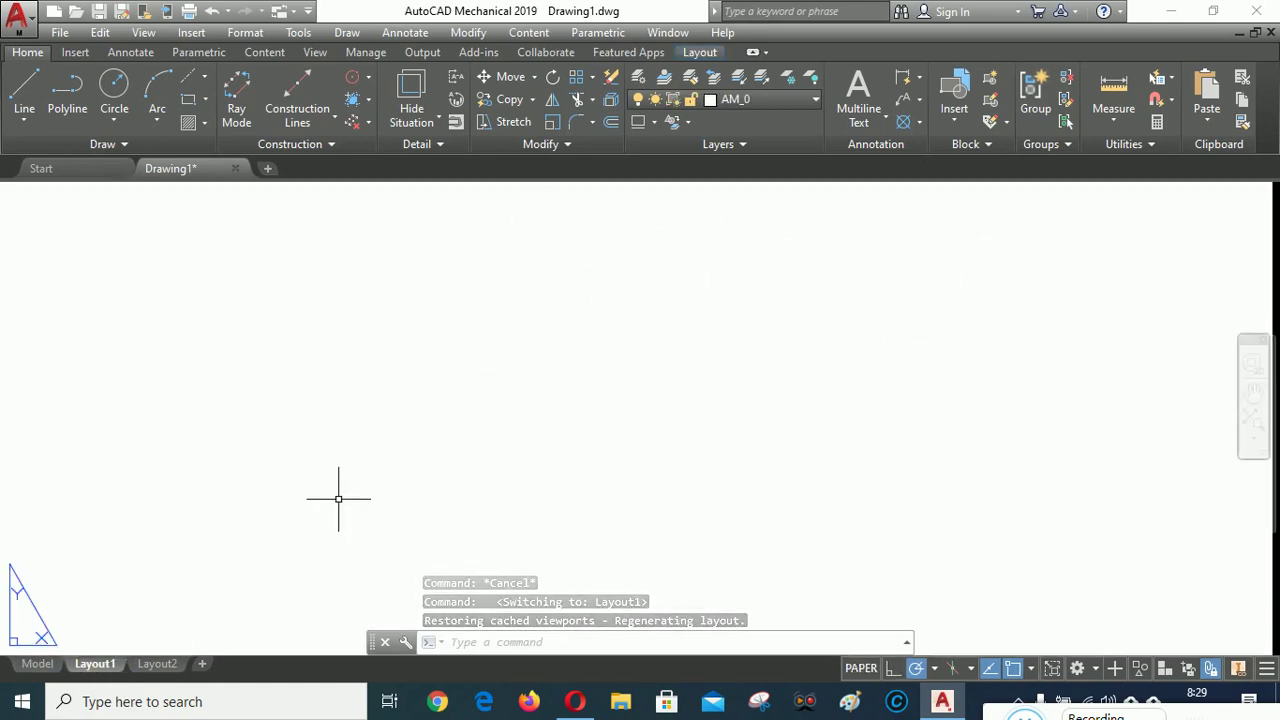
{"action": "left_click", "coordinate": [37, 664]}
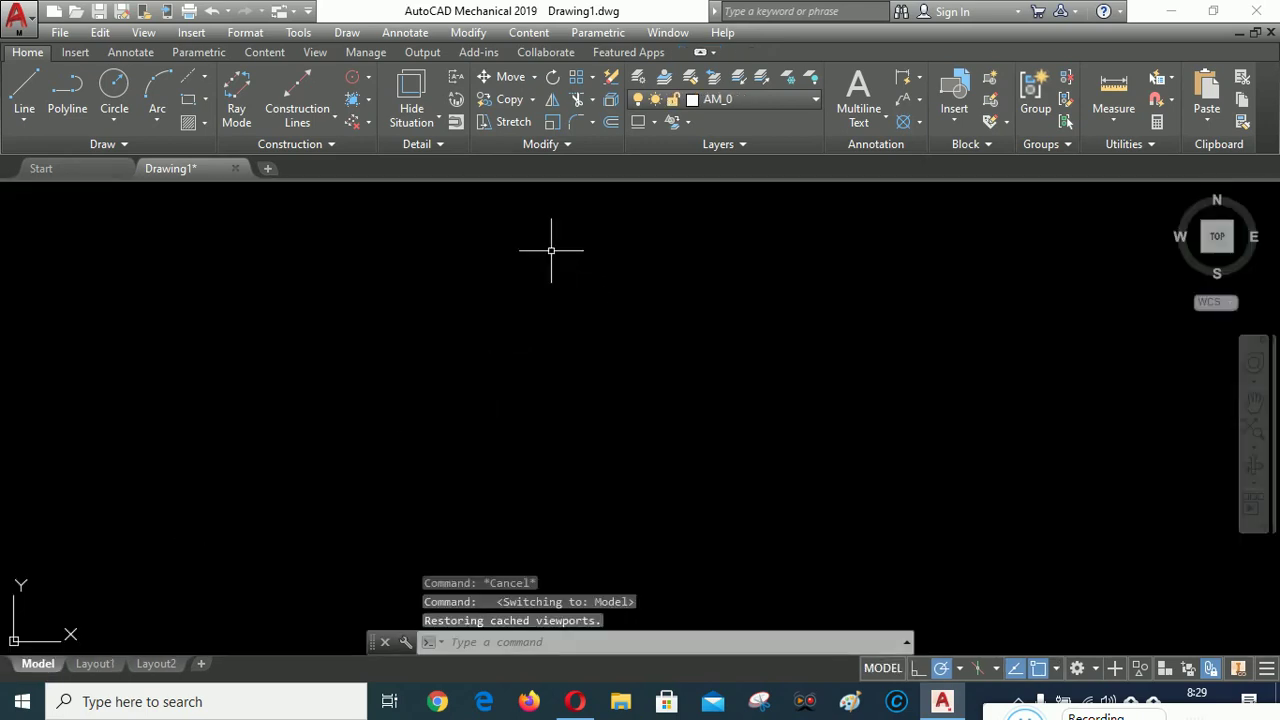
{"action": "left_click", "coordinate": [97, 664]}
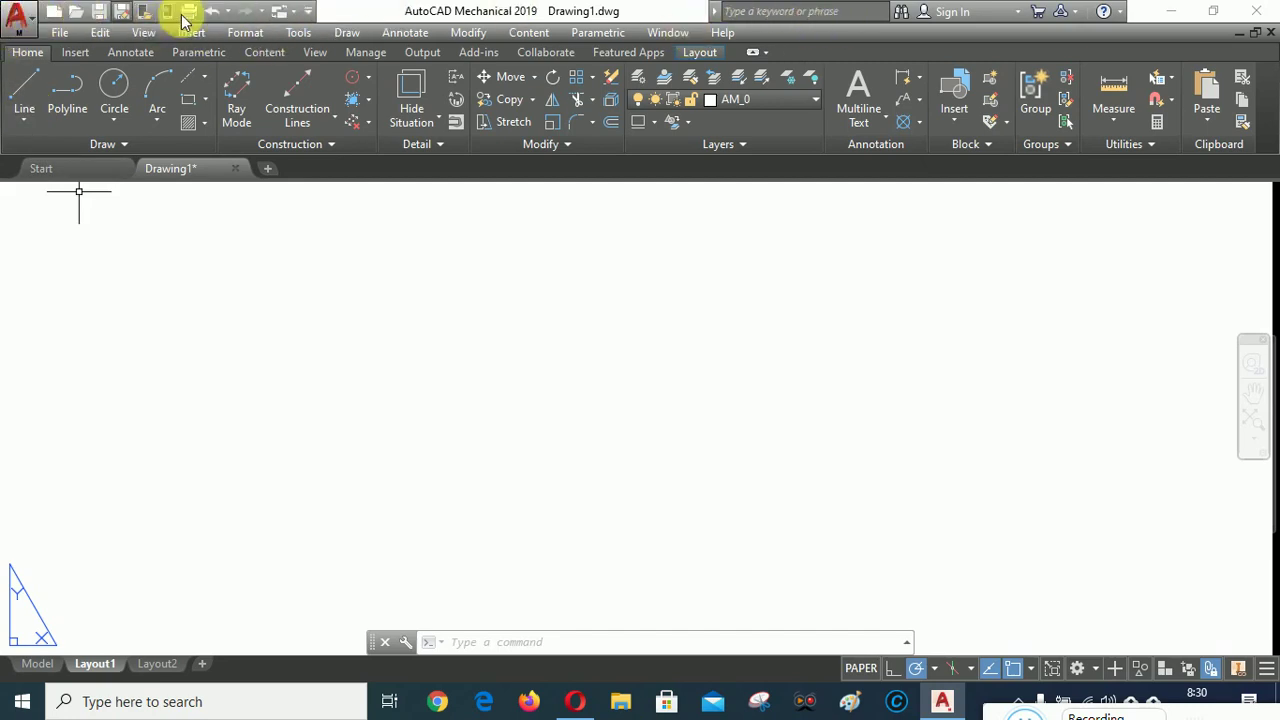
{"action": "left_click", "coordinate": [35, 22]}
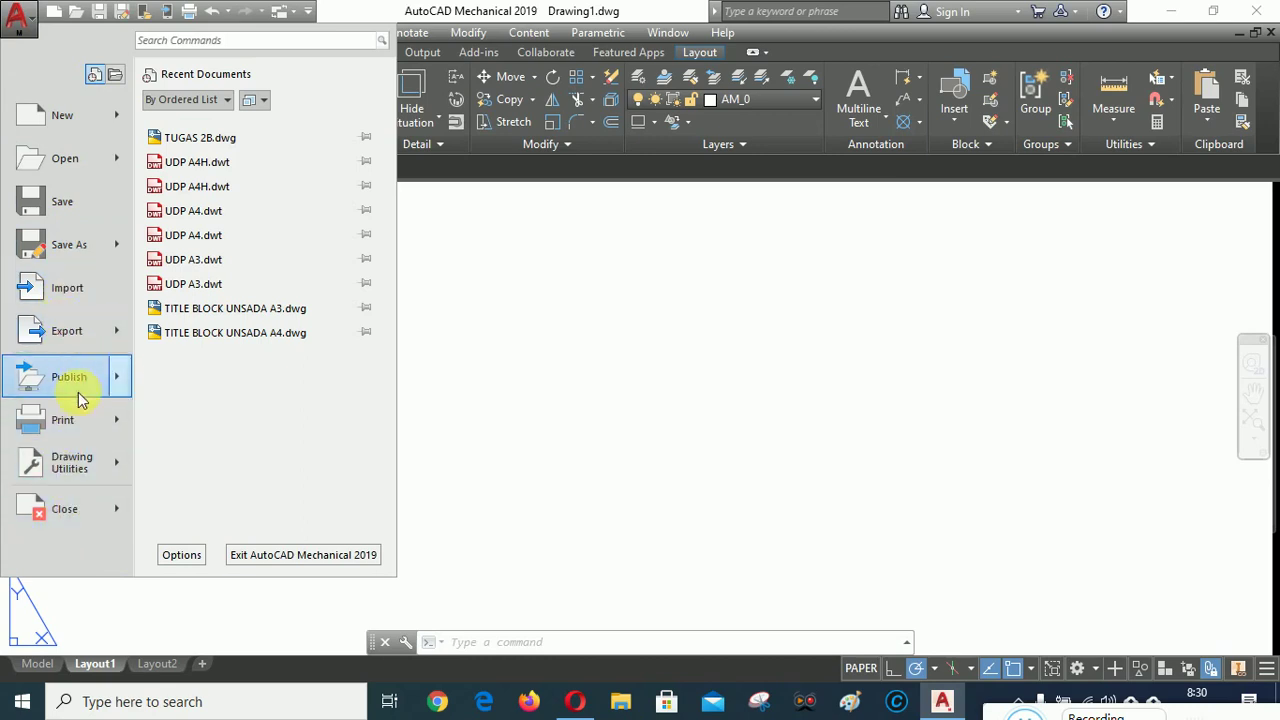
{"action": "mouse_move", "coordinate": [62, 420]}
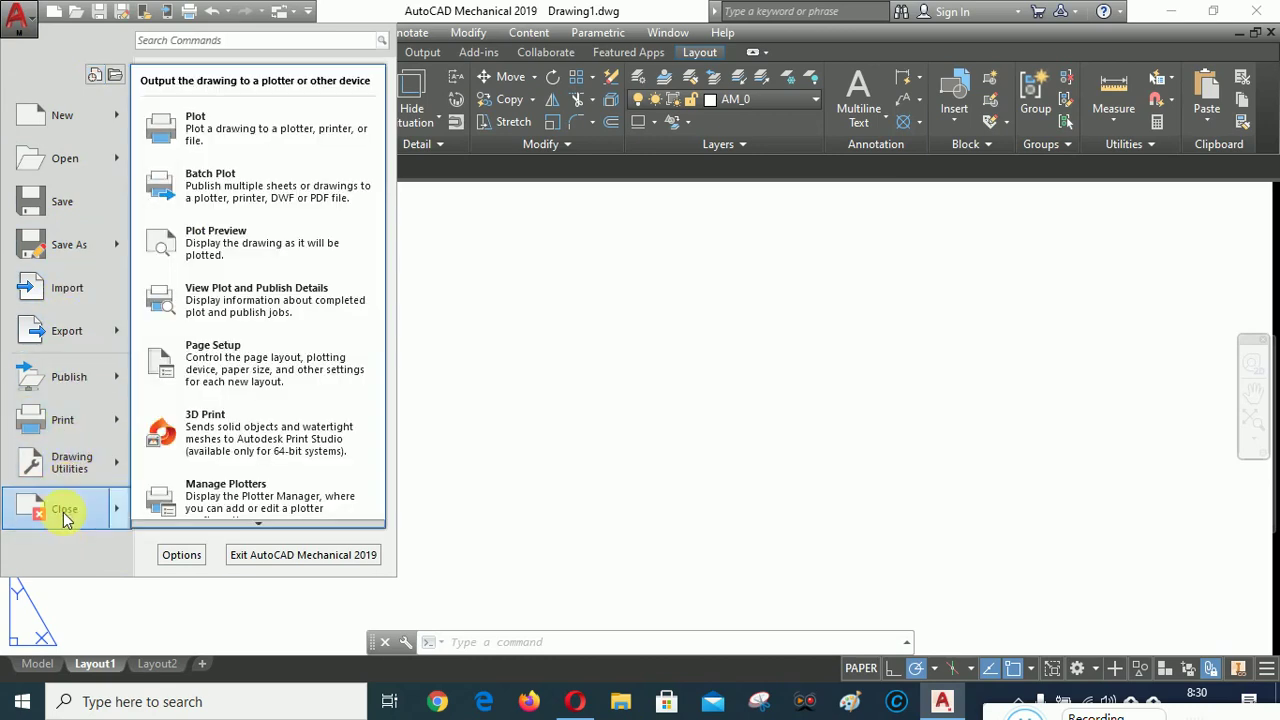
{"action": "scroll", "coordinate": [258, 480], "scroll_direction": "down", "scroll_amount": 1}
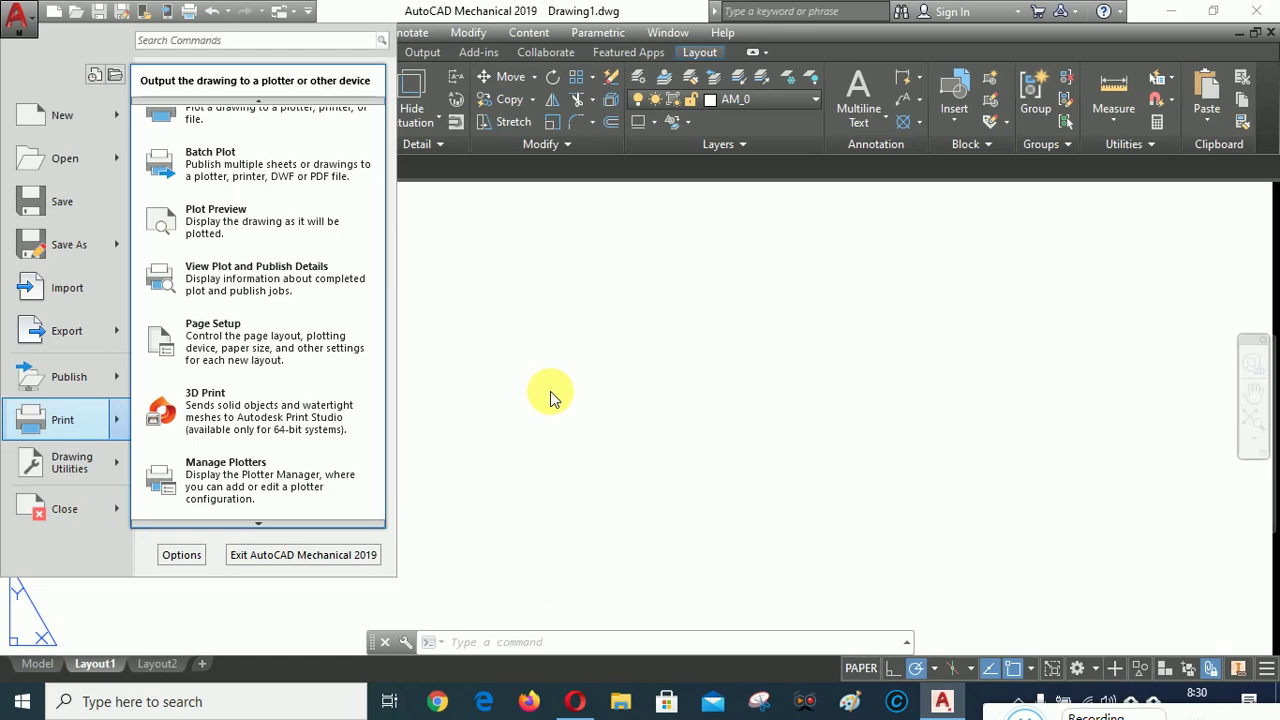
{"action": "left_click", "coordinate": [551, 395]}
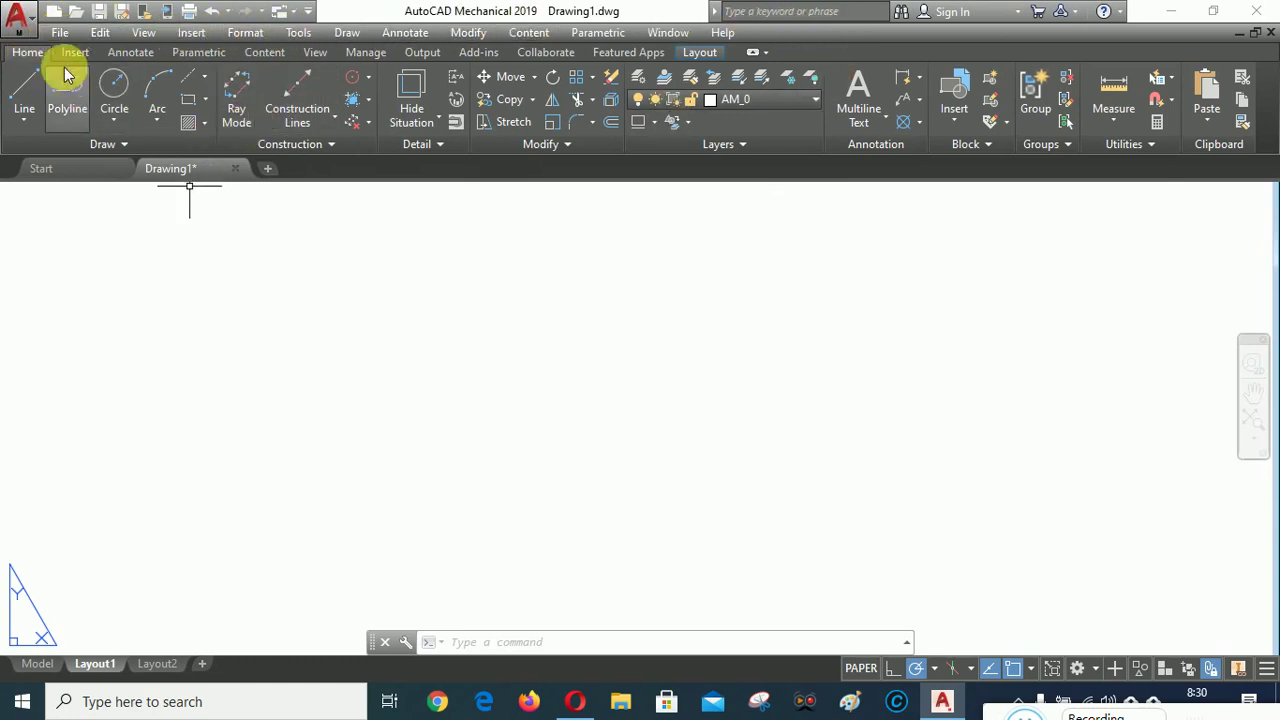
{"action": "left_click", "coordinate": [59, 31]}
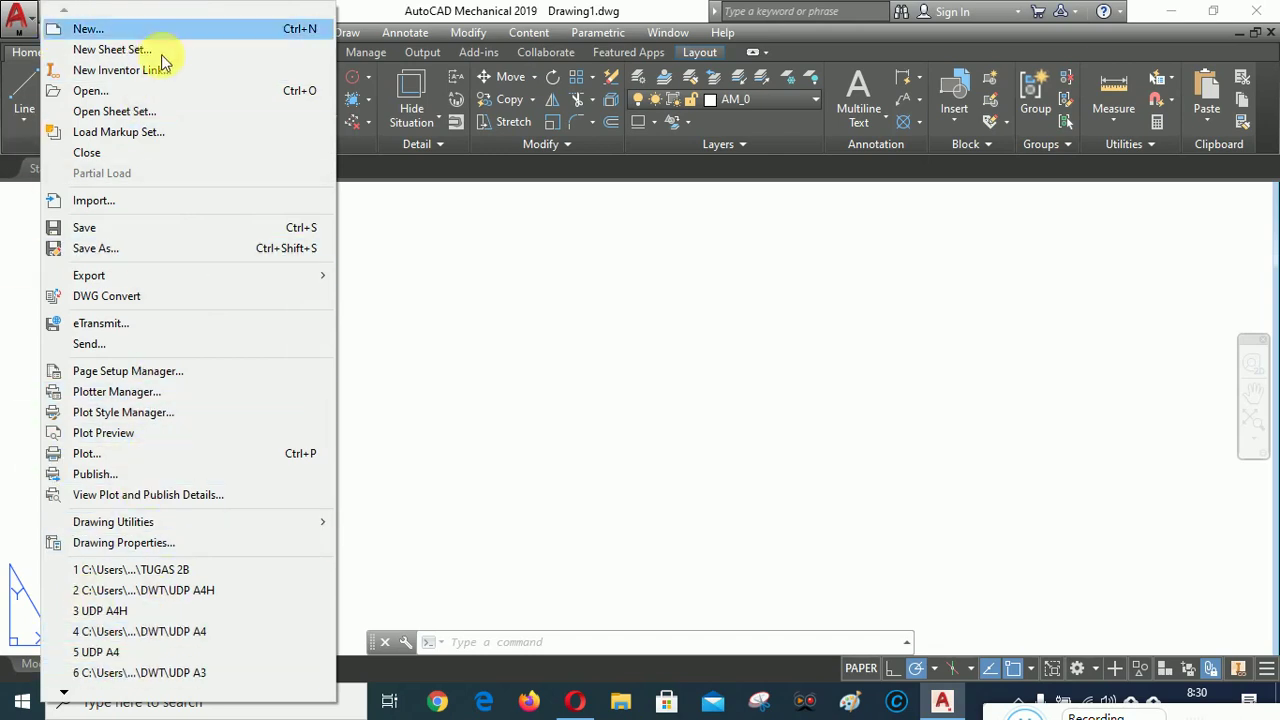
{"action": "left_click", "coordinate": [383, 463]}
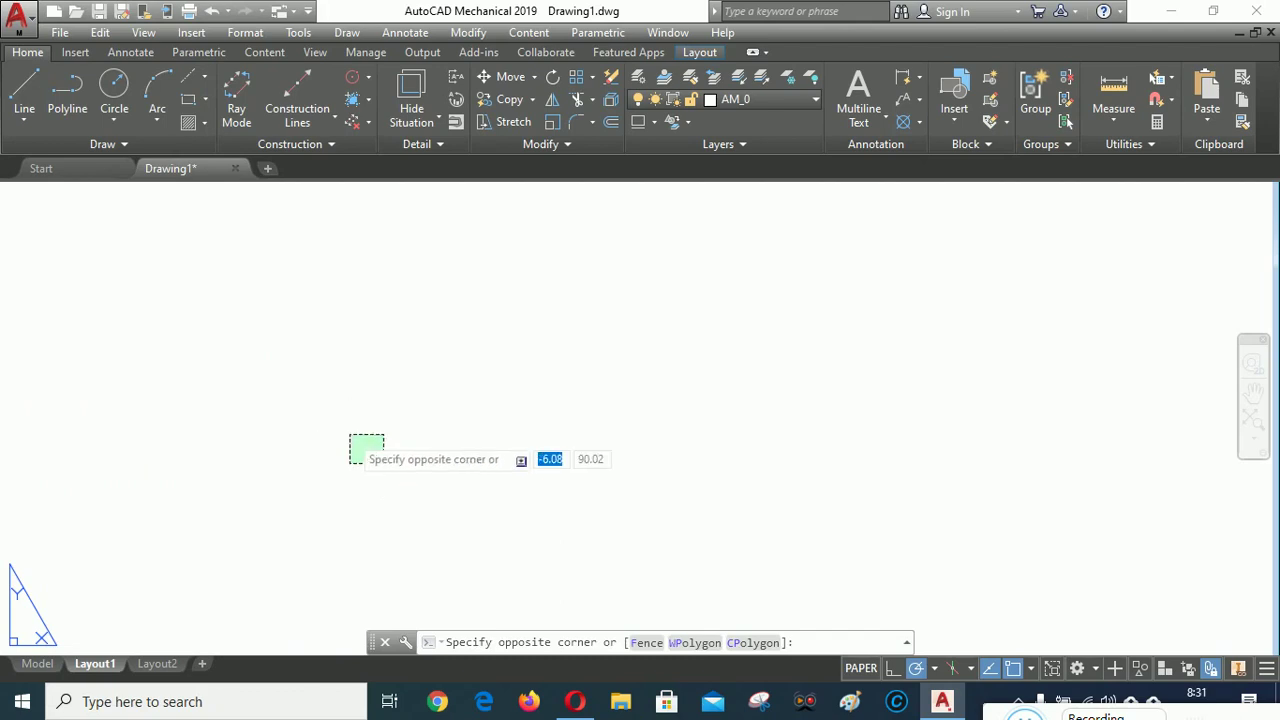
{"action": "left_click", "coordinate": [318, 404]}
{"action": "left_click", "coordinate": [100, 32]}
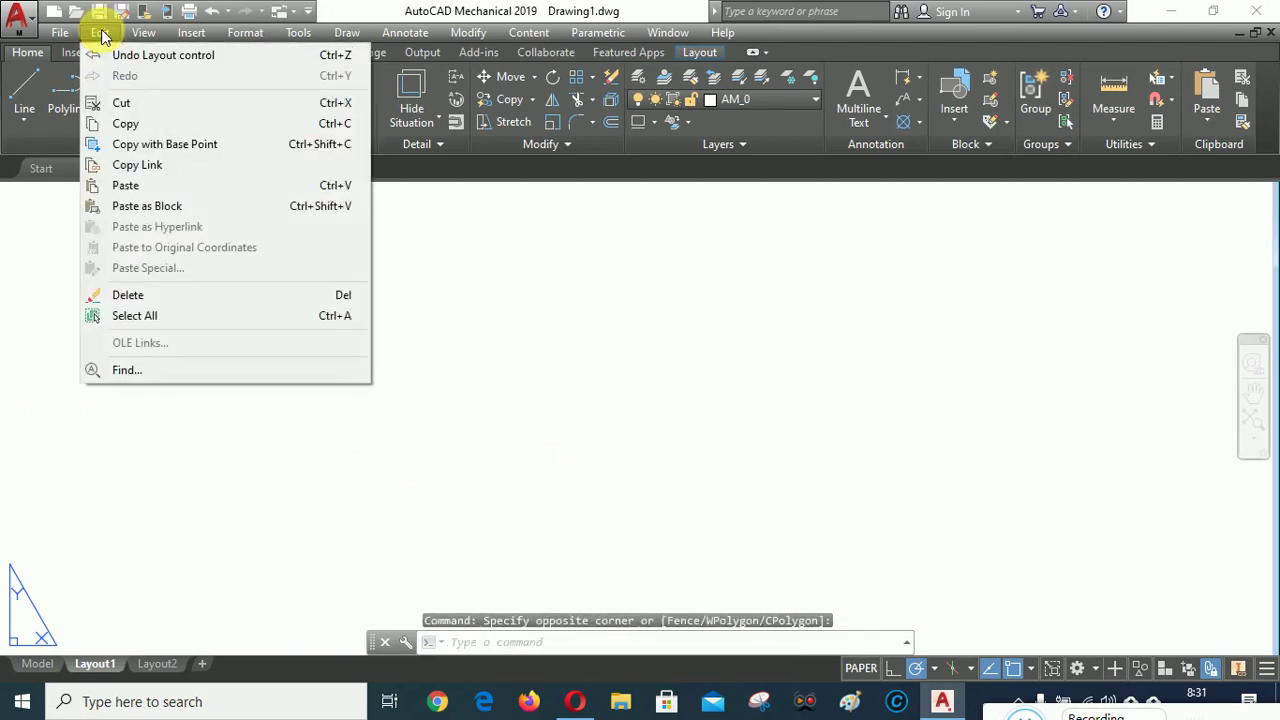
{"action": "left_click", "coordinate": [133, 34]}
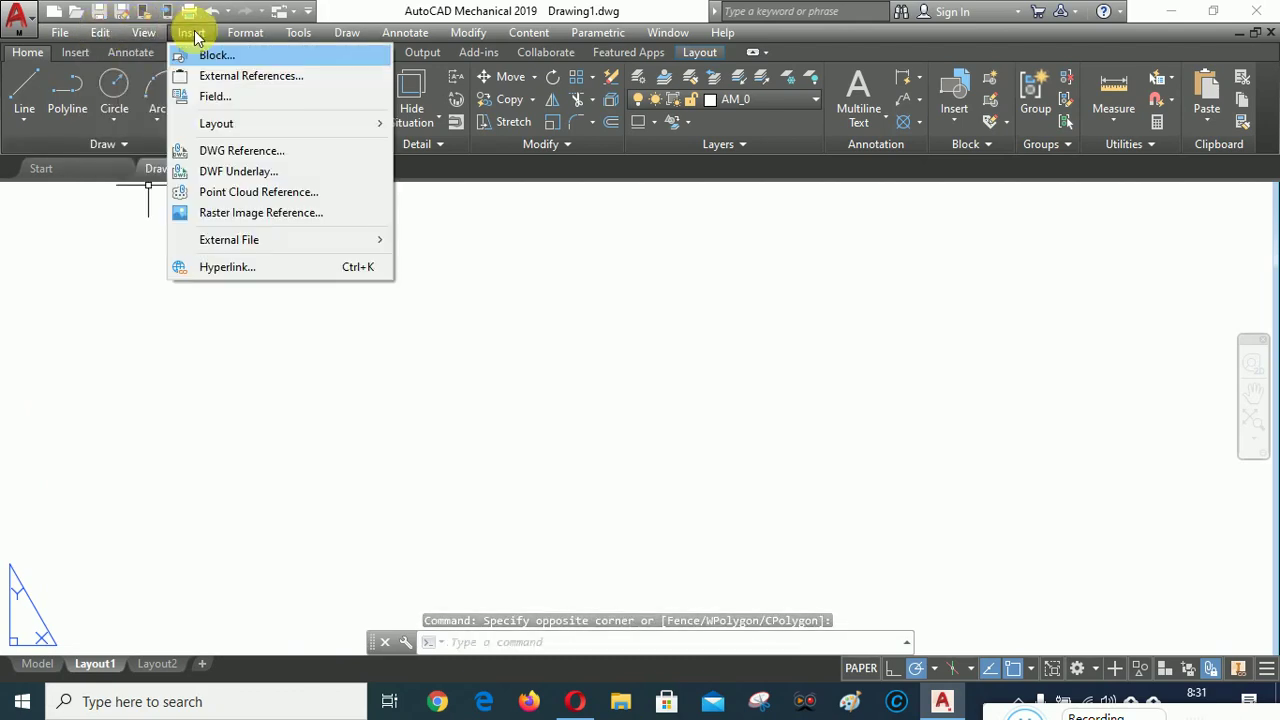
{"action": "left_click", "coordinate": [245, 32]}
{"action": "left_click", "coordinate": [292, 34]}
{"action": "mouse_move", "coordinate": [347, 32]}
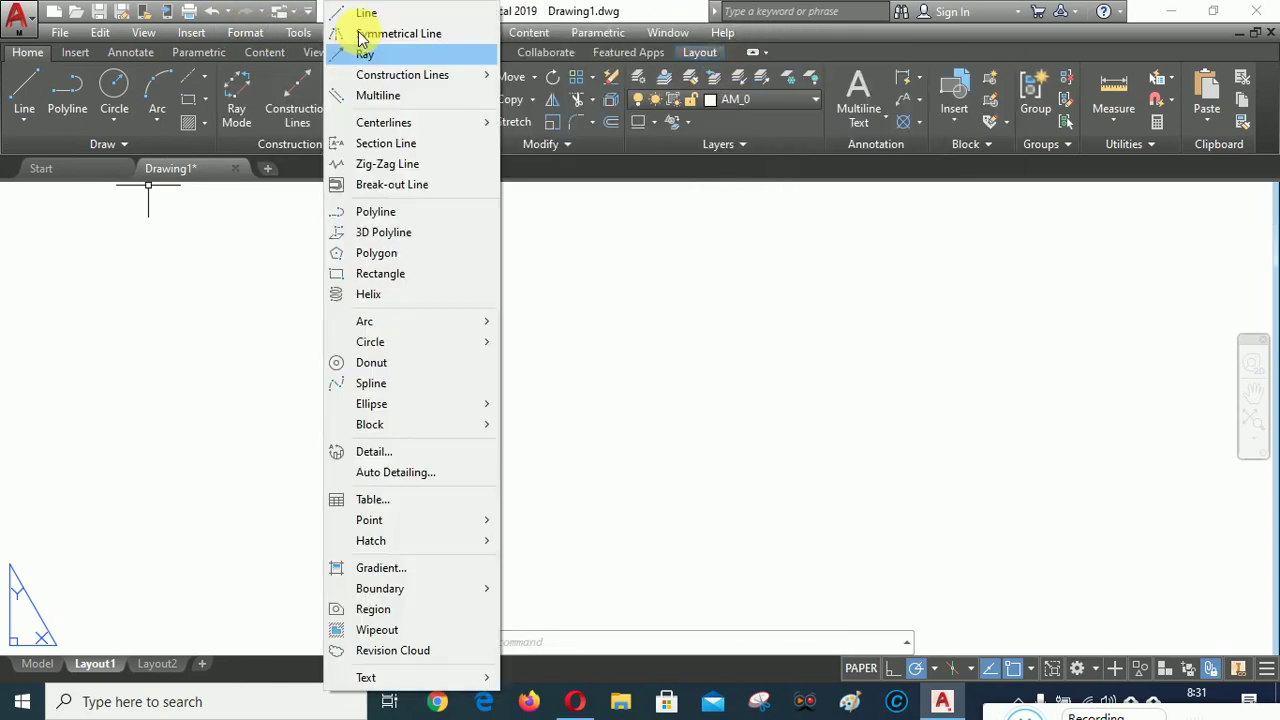
{"action": "left_click", "coordinate": [414, 34]}
{"action": "left_click", "coordinate": [414, 36]}
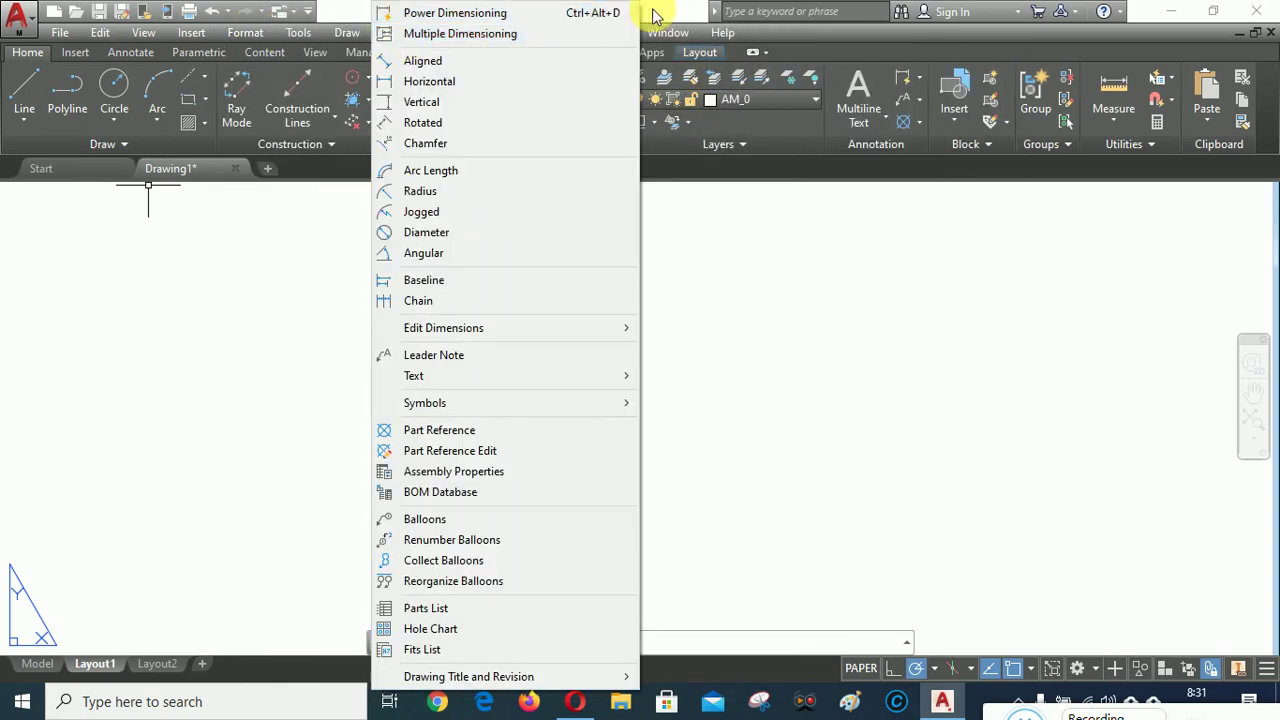
{"action": "mouse_move", "coordinate": [298, 32]}
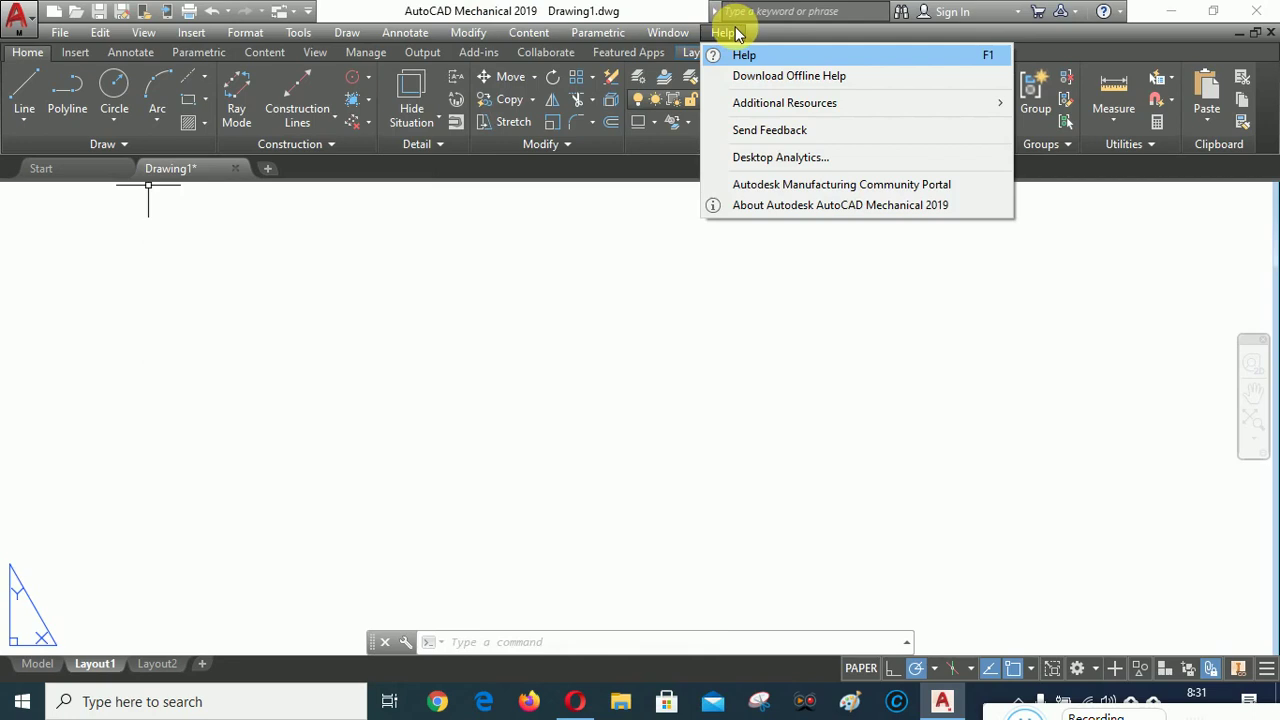
{"action": "left_click", "coordinate": [125, 352]}
{"action": "left_click", "coordinate": [125, 348]}
{"action": "left_click", "coordinate": [200, 332]}
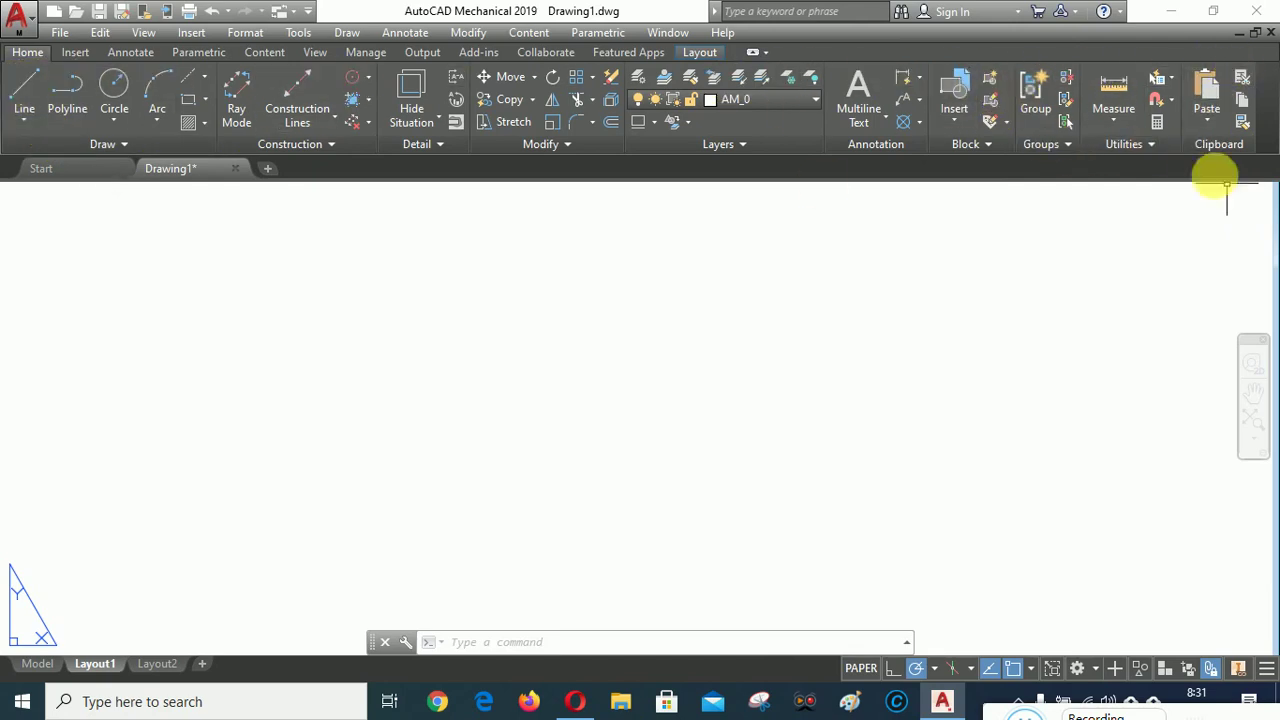
{"action": "left_click", "coordinate": [58, 668]}
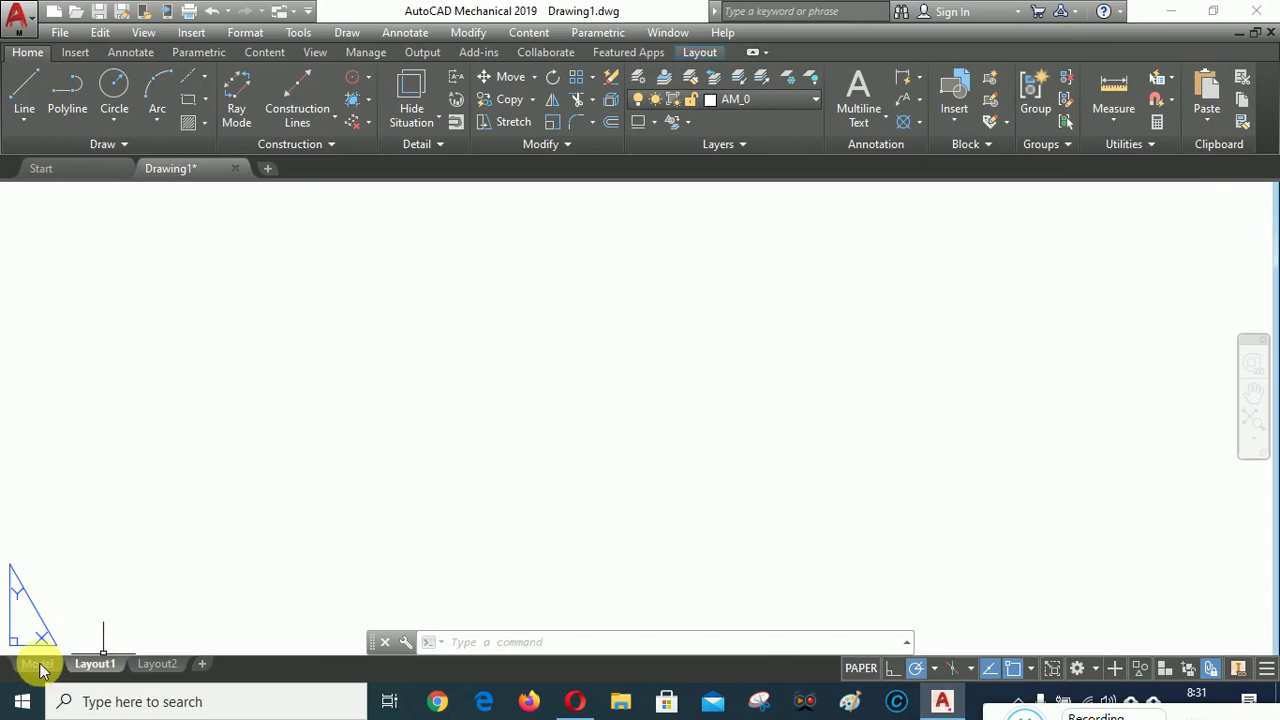
{"action": "left_click", "coordinate": [40, 666]}
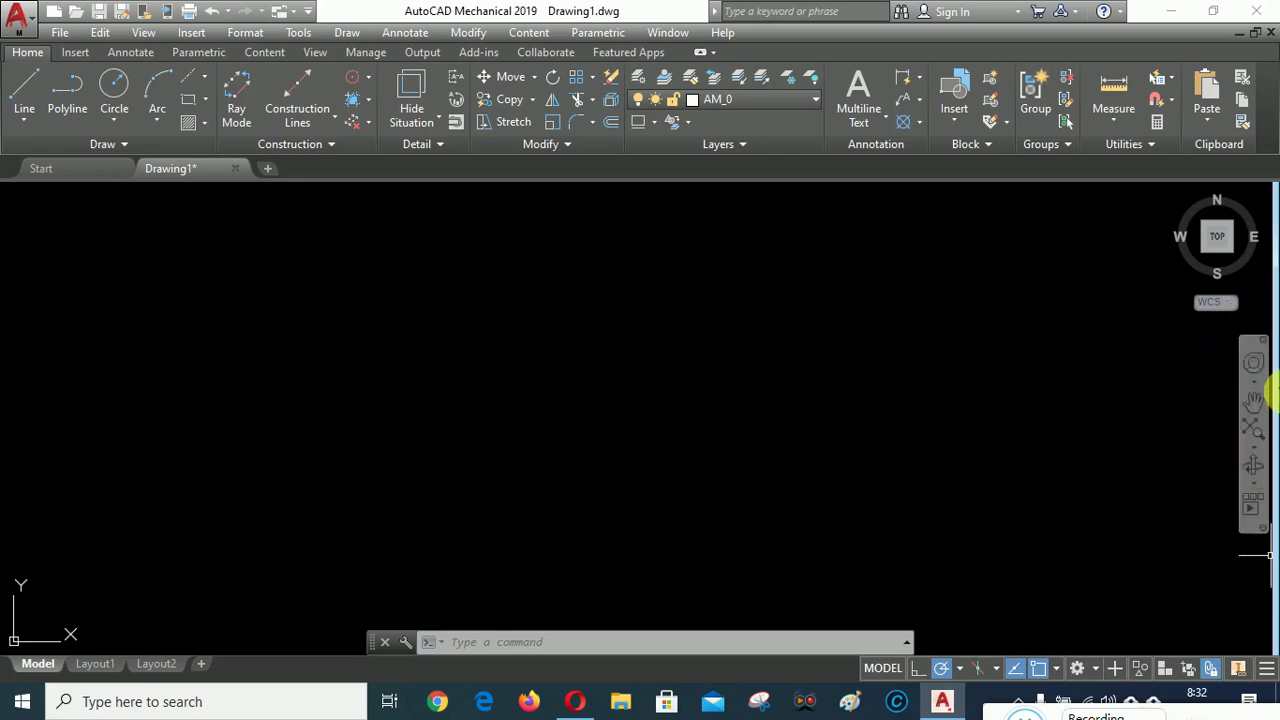
{"action": "left_click", "coordinate": [1222, 236]}
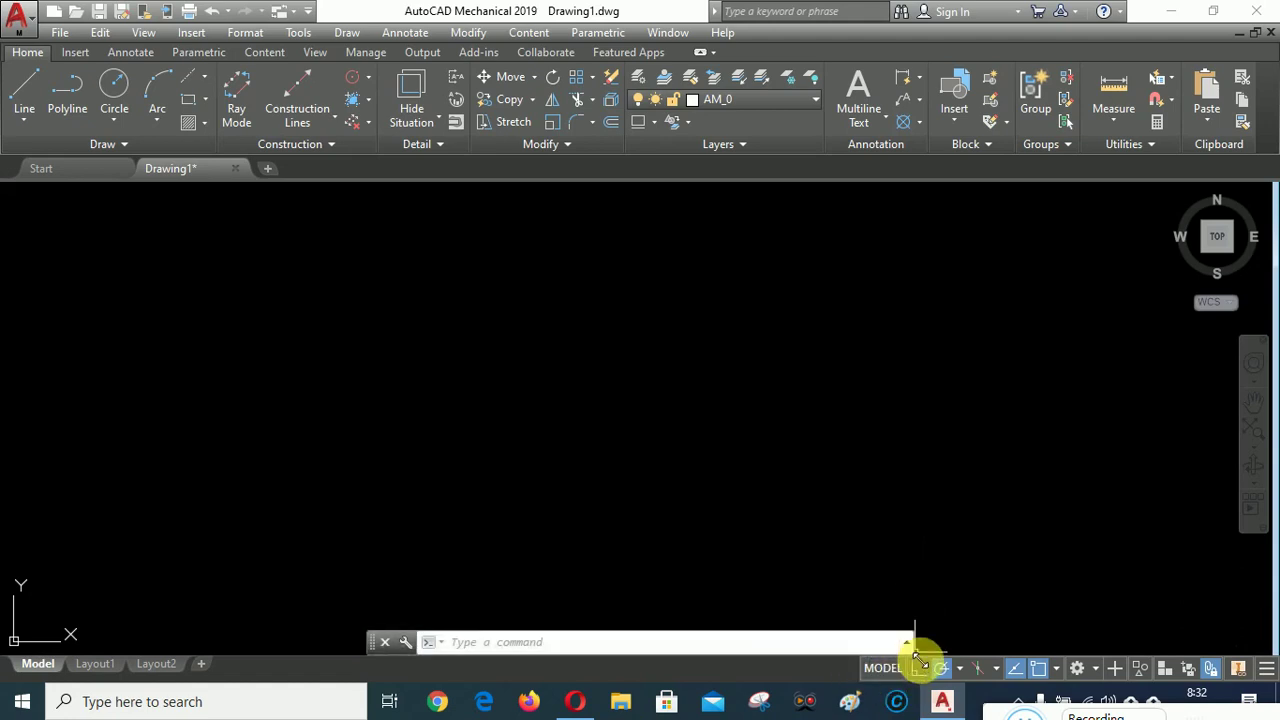
{"action": "left_click", "coordinate": [95, 664]}
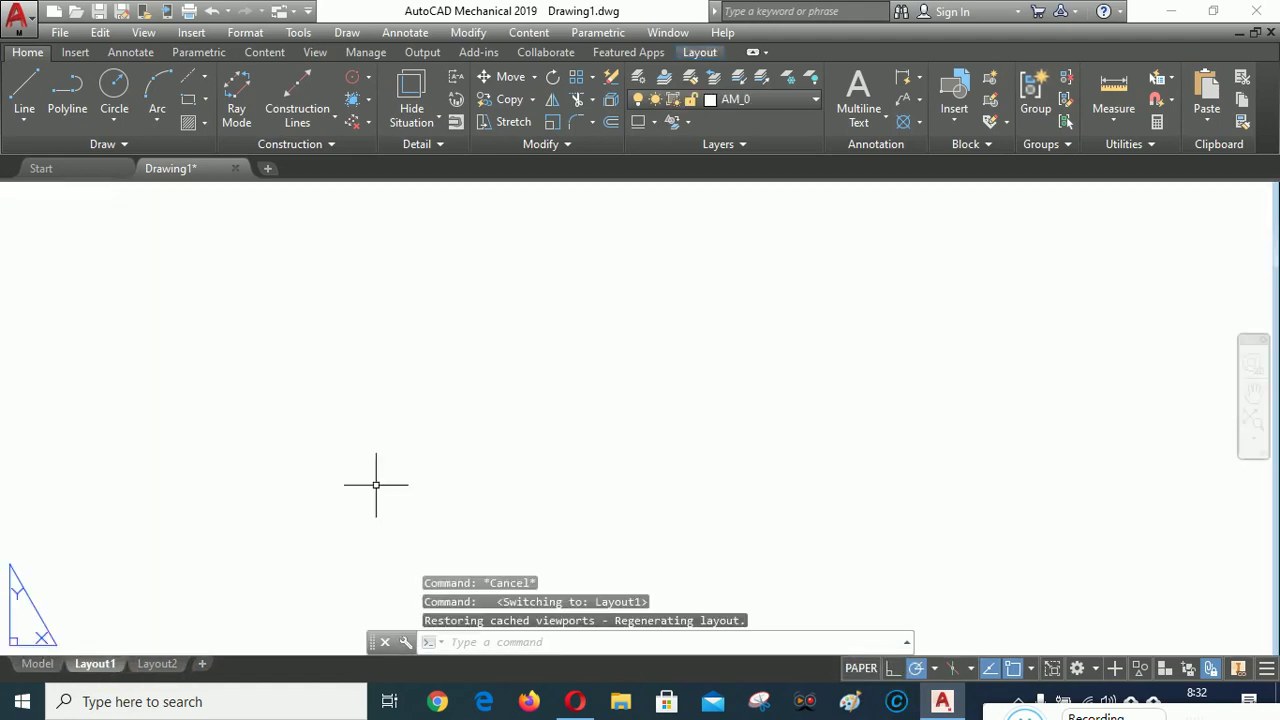
{"action": "left_click", "coordinate": [30, 665]}
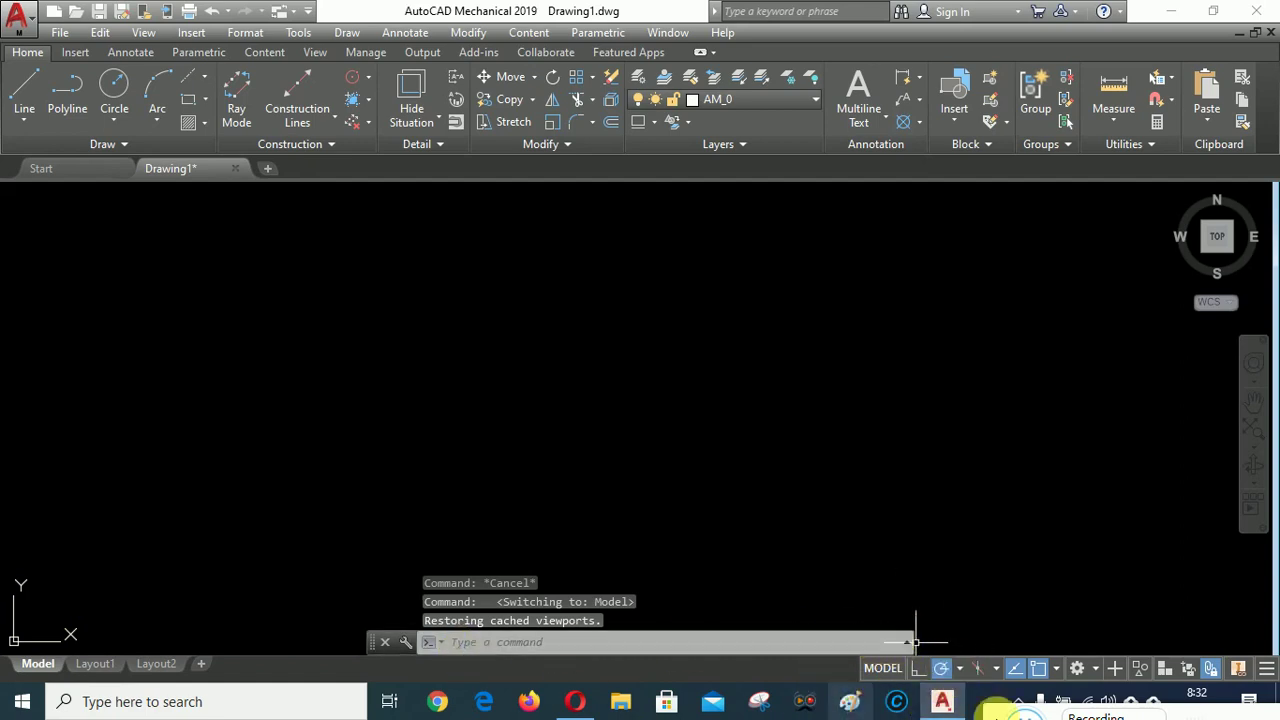
{"action": "left_click", "coordinate": [93, 666]}
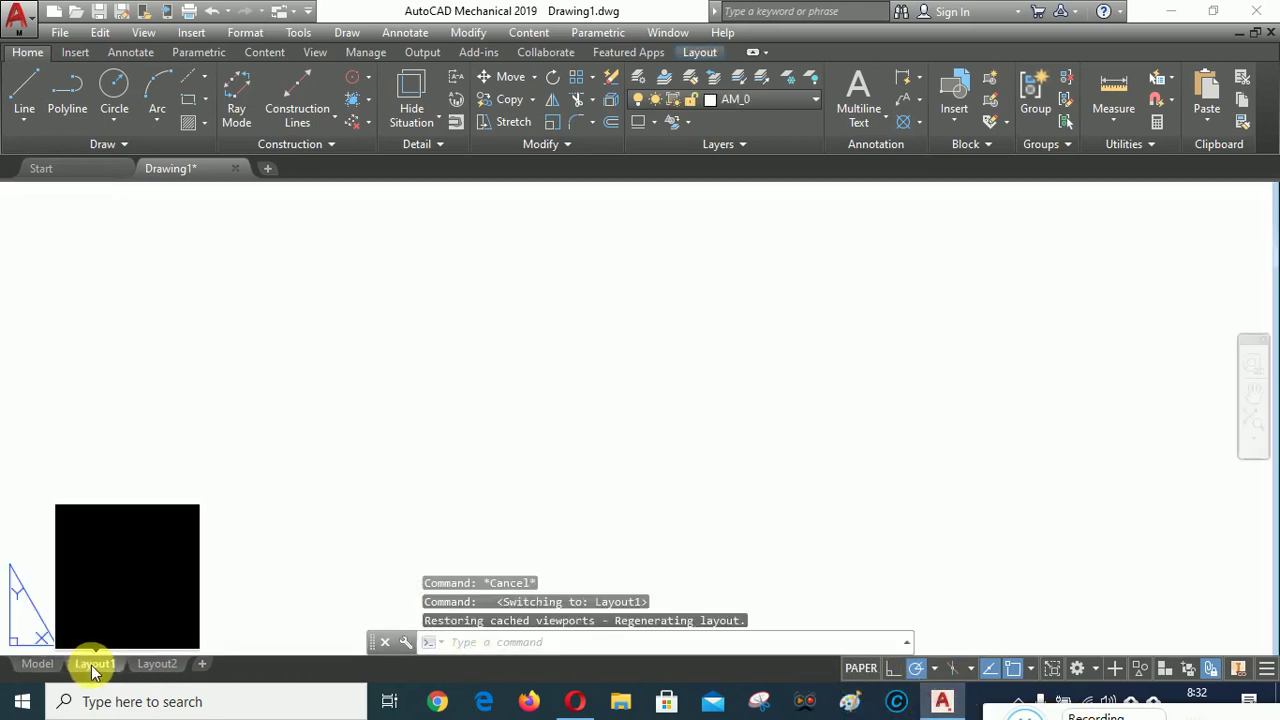
{"action": "left_click", "coordinate": [150, 665]}
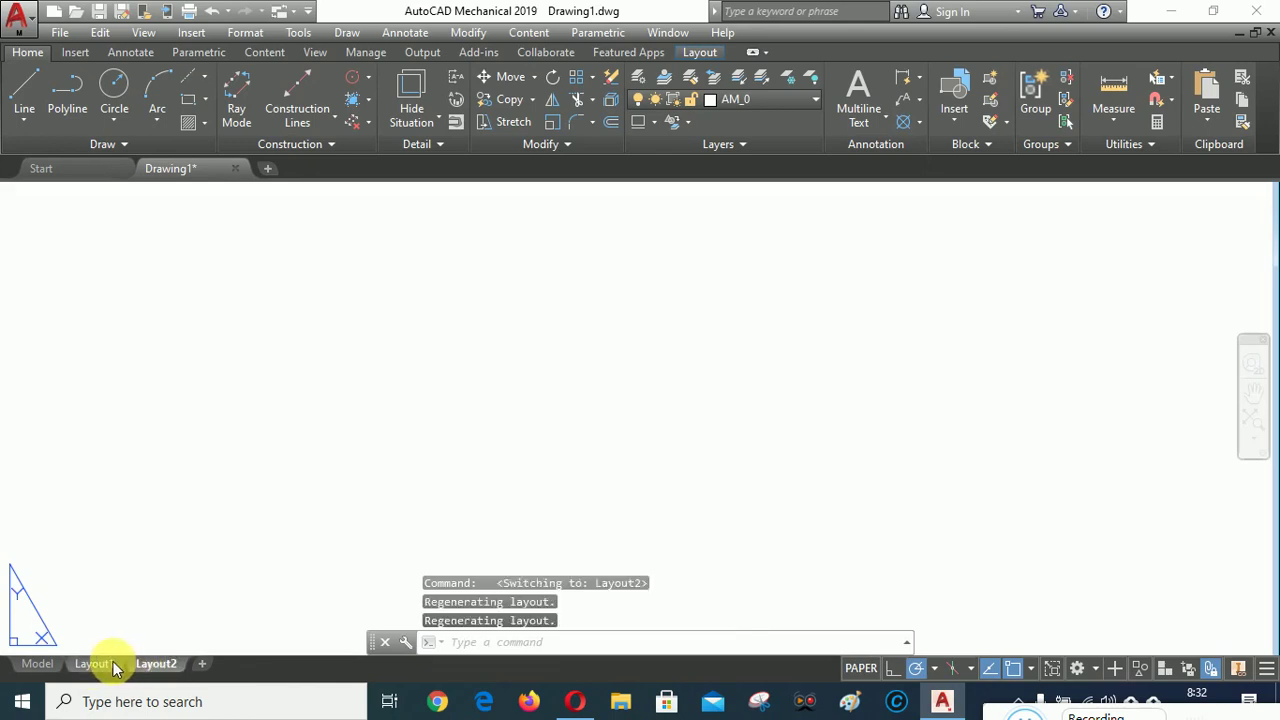
{"action": "left_click", "coordinate": [98, 665]}
- Enable polar tracking in the status bar and return to the Model tab
{"action": "left_click", "coordinate": [913, 668]}
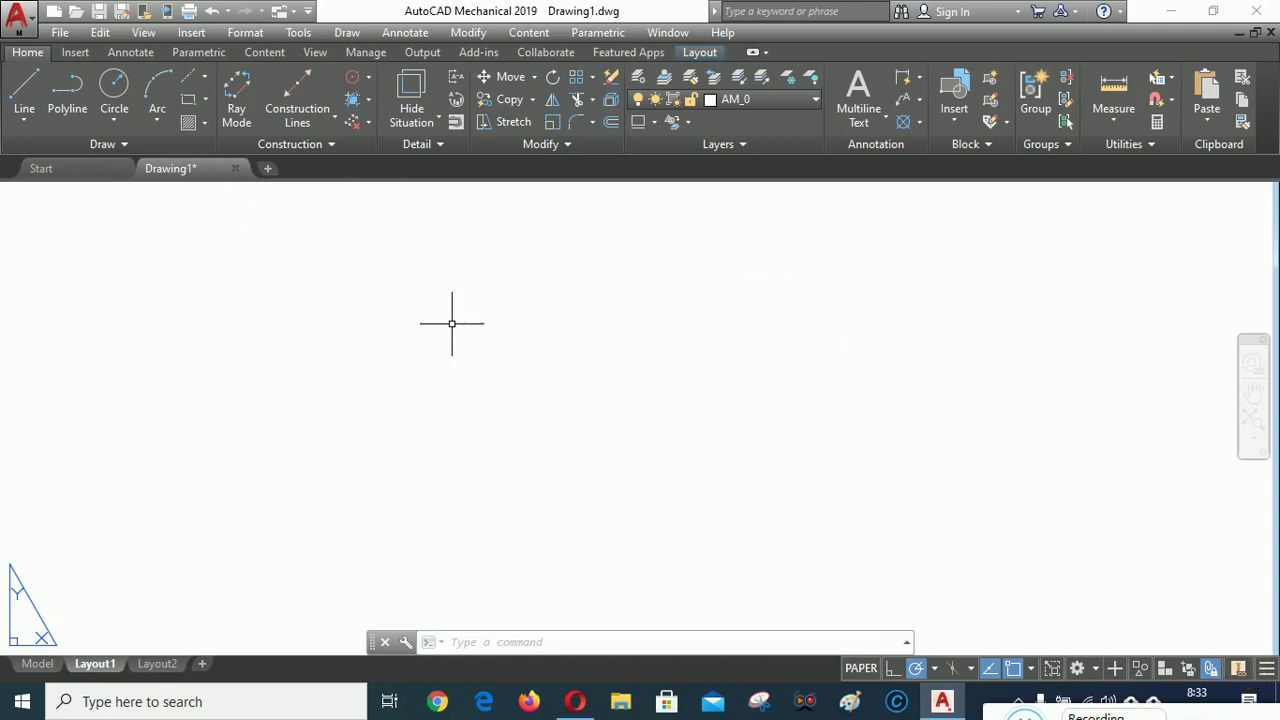
{"action": "left_click", "coordinate": [40, 665]}
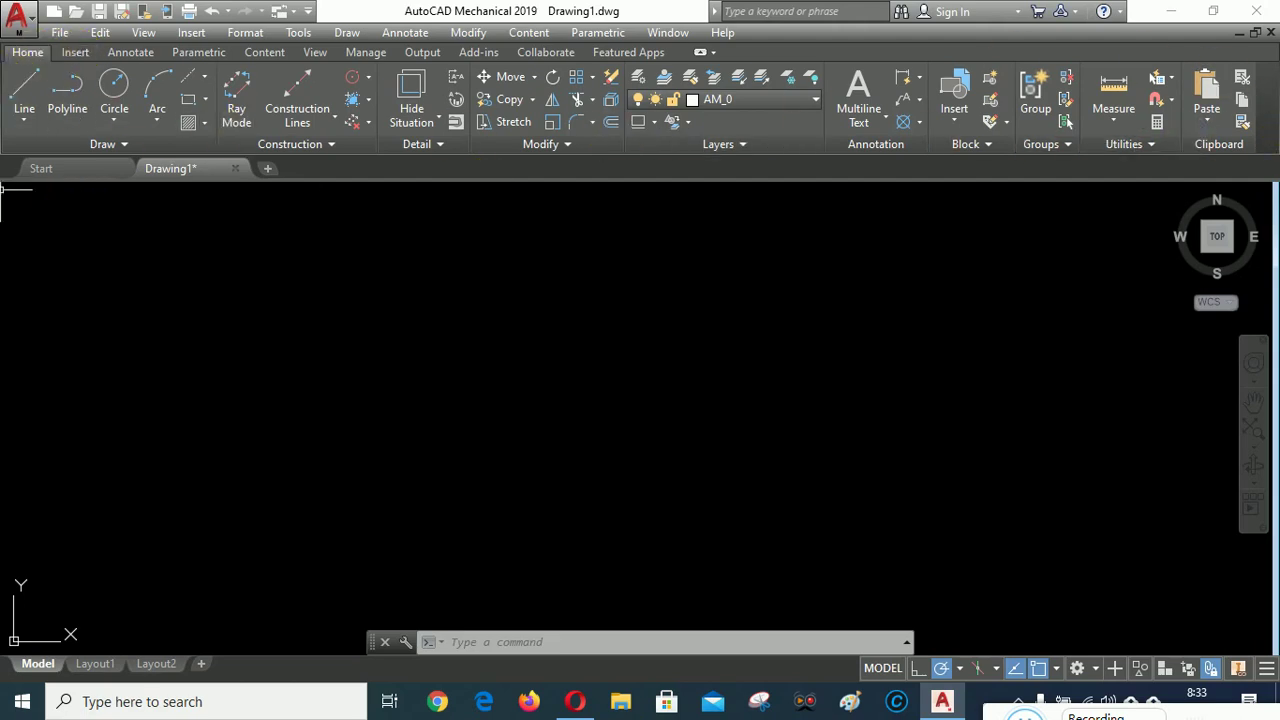
- Look through the Insert, Home and Annotate ribbon tabs, ending on the Parametric tab
{"action": "left_click", "coordinate": [76, 52]}
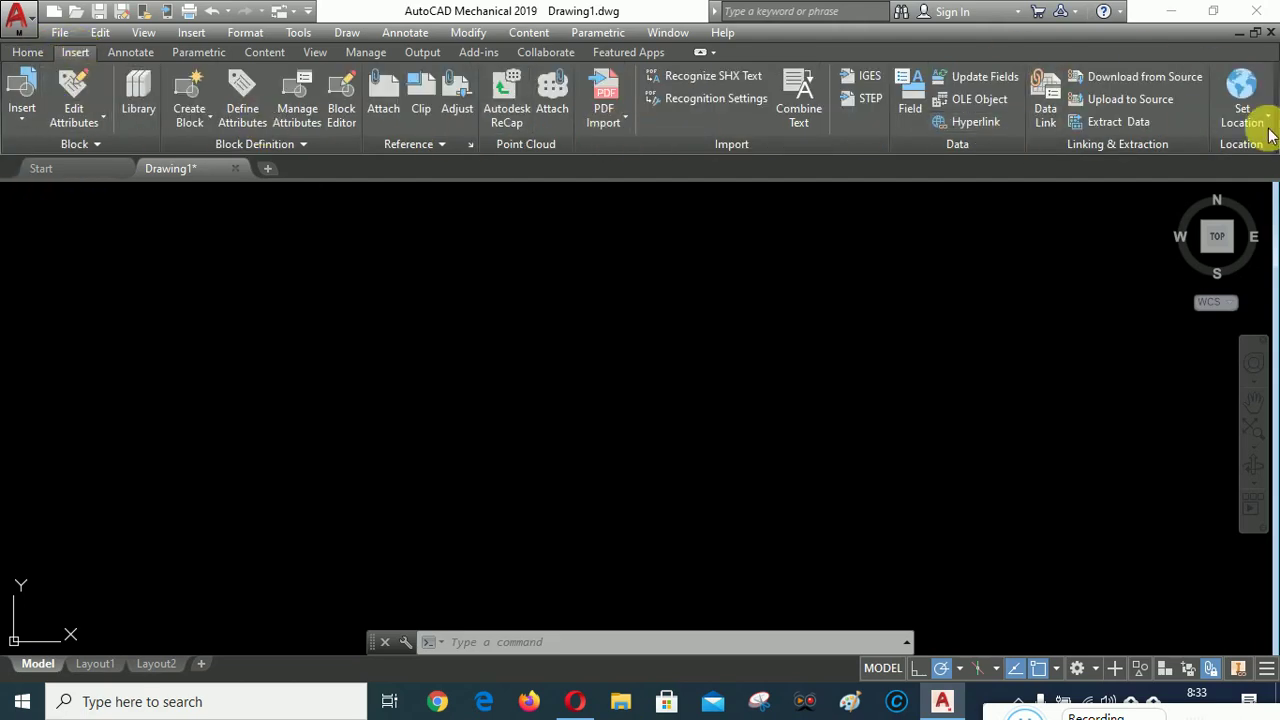
{"action": "left_click", "coordinate": [130, 52]}
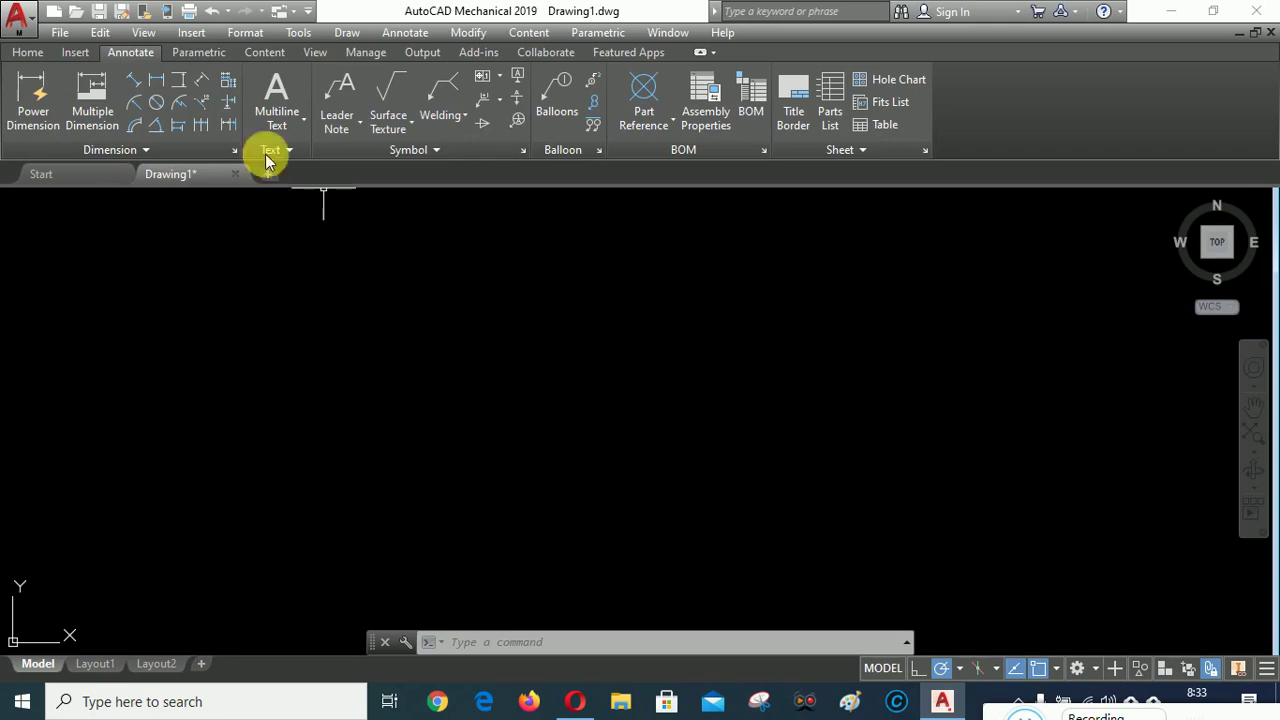
{"action": "left_click", "coordinate": [199, 52]}
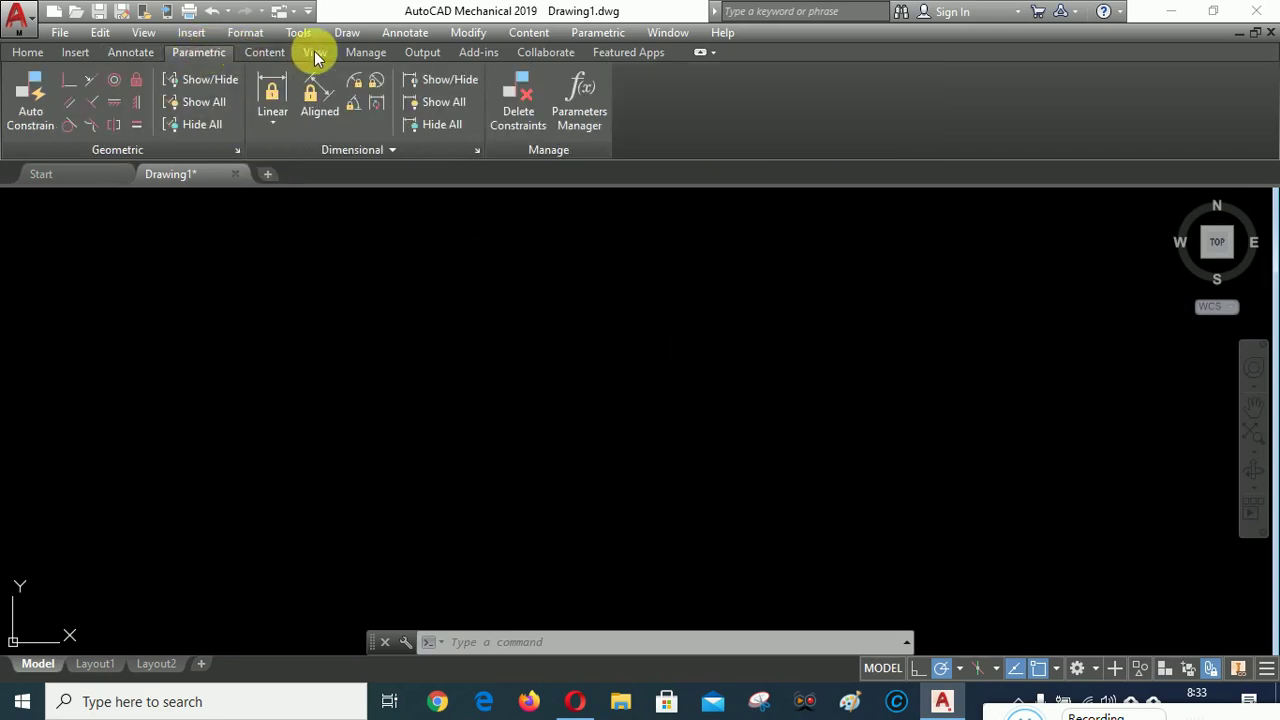
{"action": "left_click", "coordinate": [131, 55]}
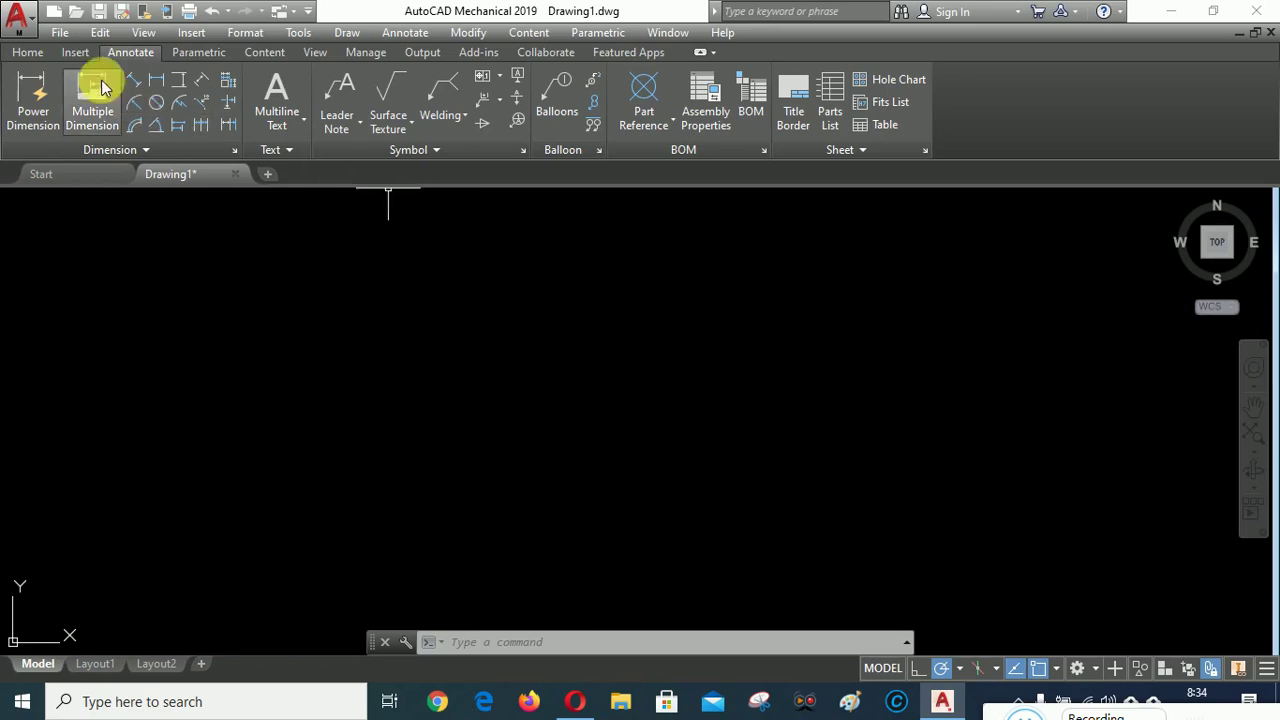
{"action": "left_click", "coordinate": [79, 53]}
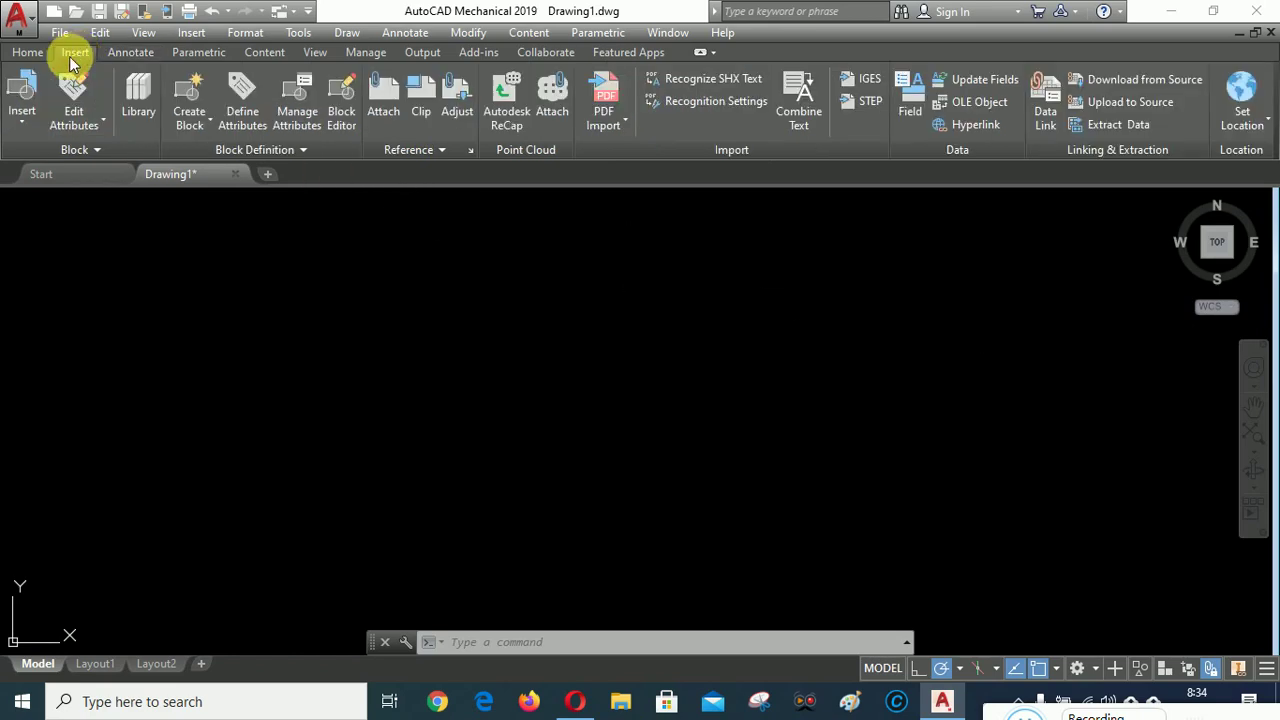
{"action": "left_click", "coordinate": [28, 52]}
{"action": "left_click", "coordinate": [75, 52]}
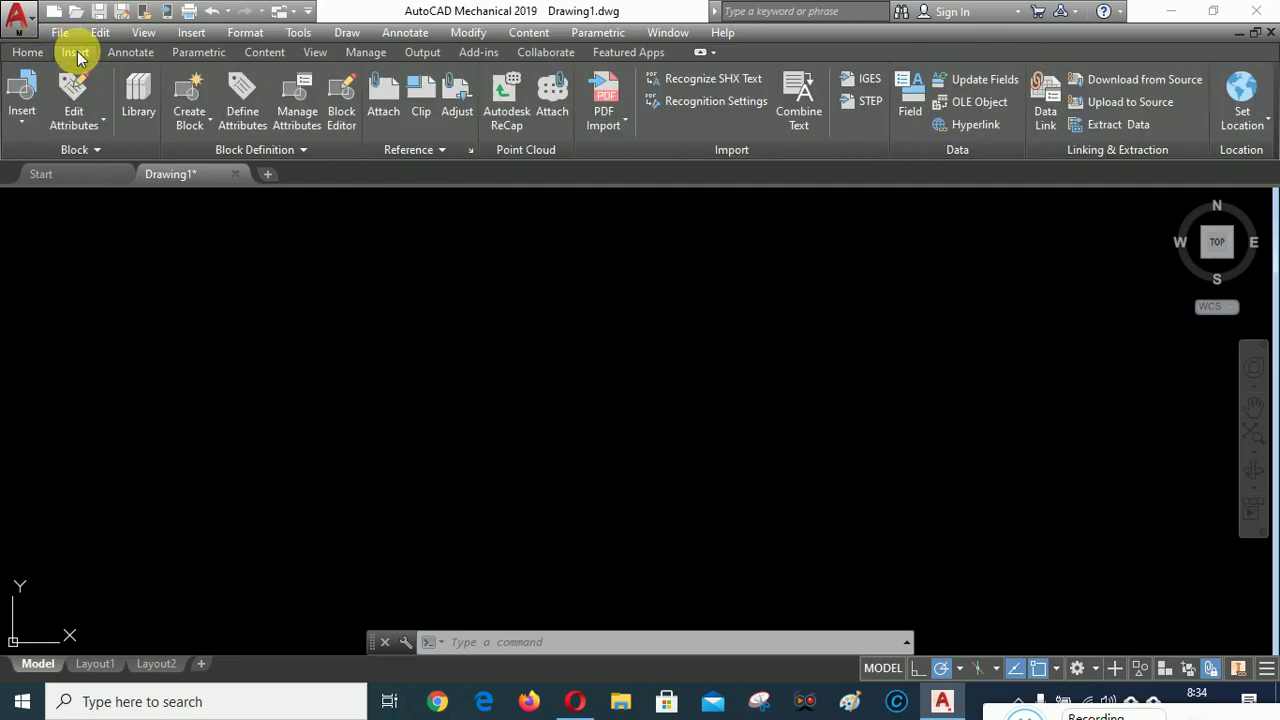
{"action": "left_click", "coordinate": [130, 53]}
{"action": "left_click", "coordinate": [70, 52]}
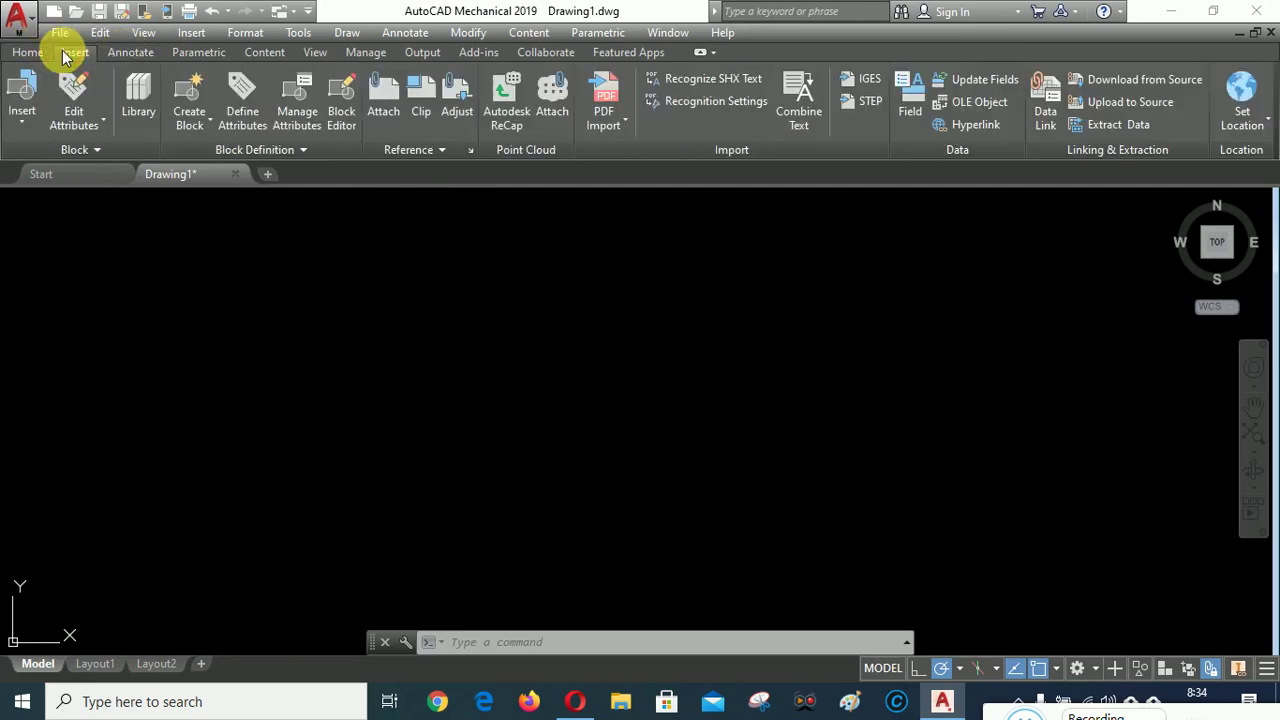
{"action": "left_click", "coordinate": [28, 52]}
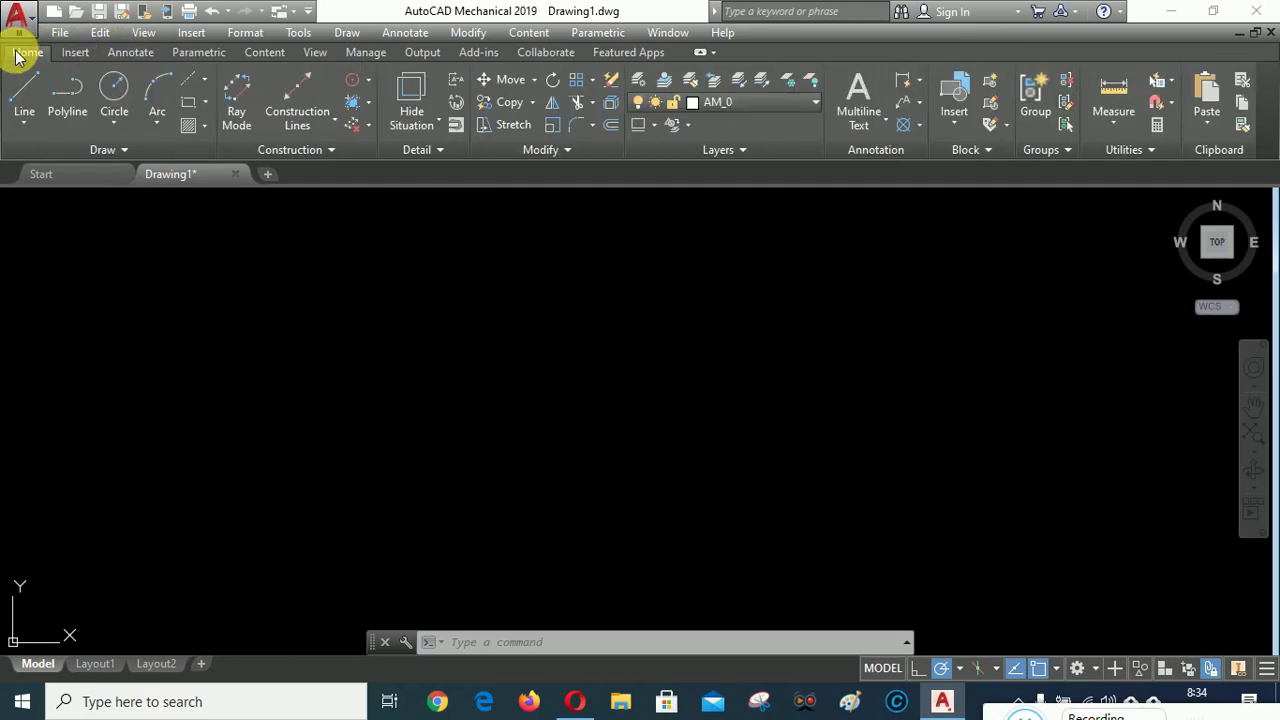
{"action": "left_click", "coordinate": [80, 55]}
{"action": "left_click", "coordinate": [130, 55]}
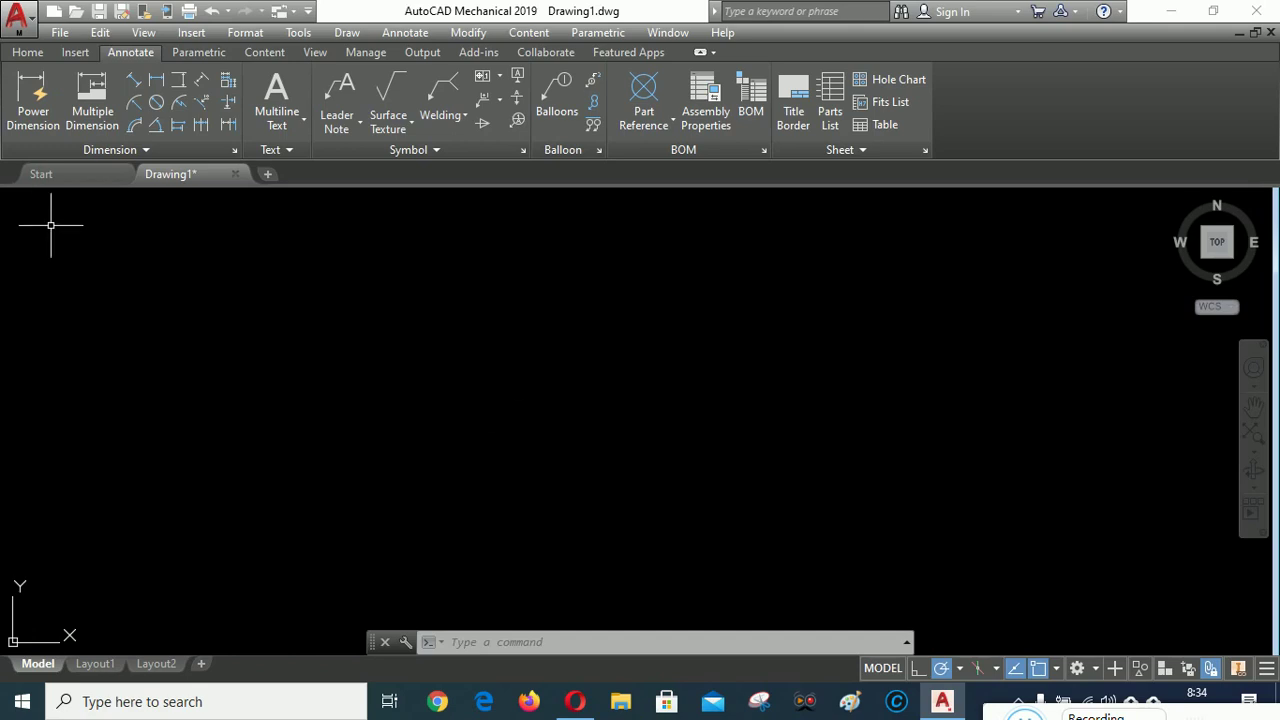
{"action": "left_click", "coordinate": [205, 60]}
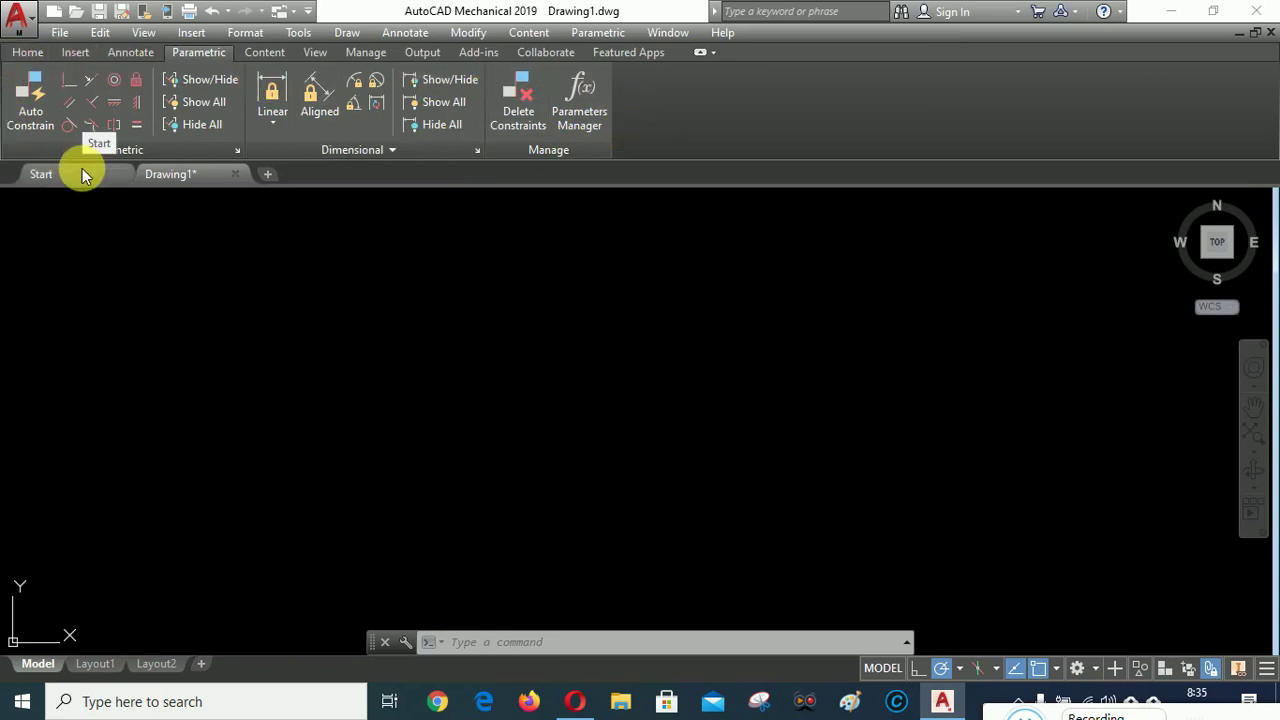
- Show the Content ribbon tab with hole, fastener, shaft and calculation tools
{"action": "left_click", "coordinate": [263, 51]}
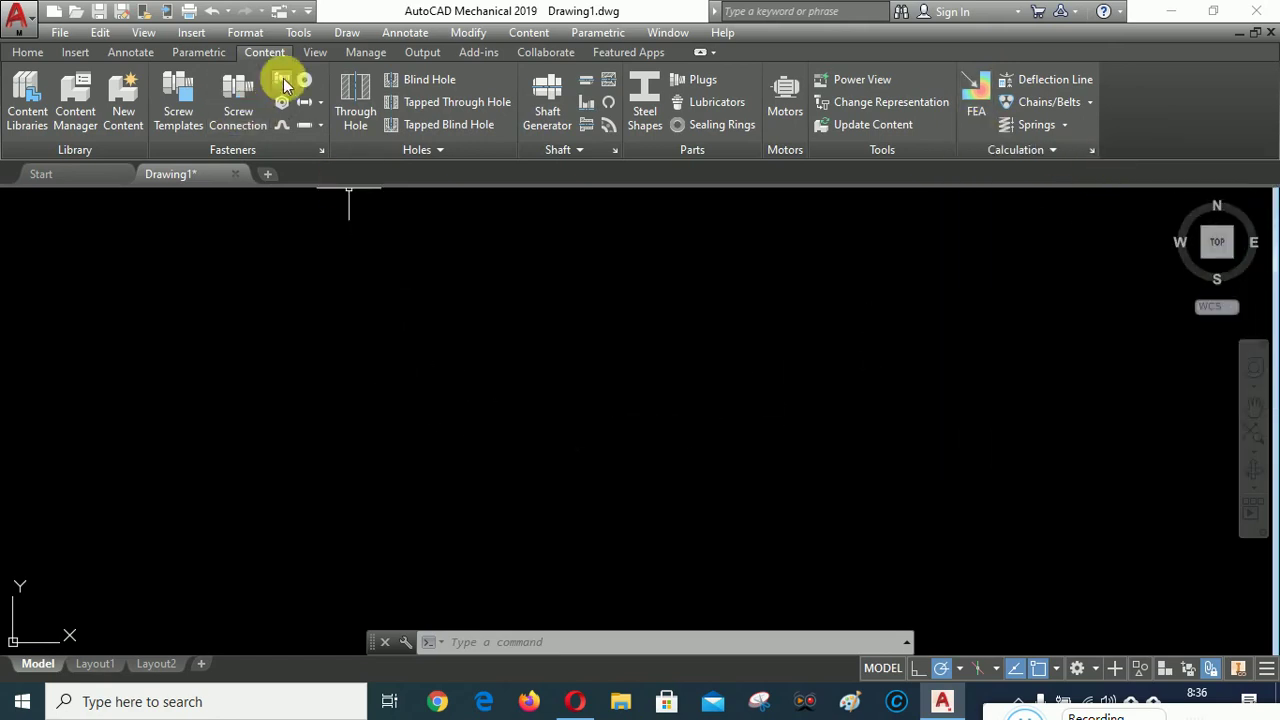
- Review the View, Manage, Output, Add-ins, Collaborate and Featured Apps tabs, ending on Insert
{"action": "left_click", "coordinate": [315, 52]}
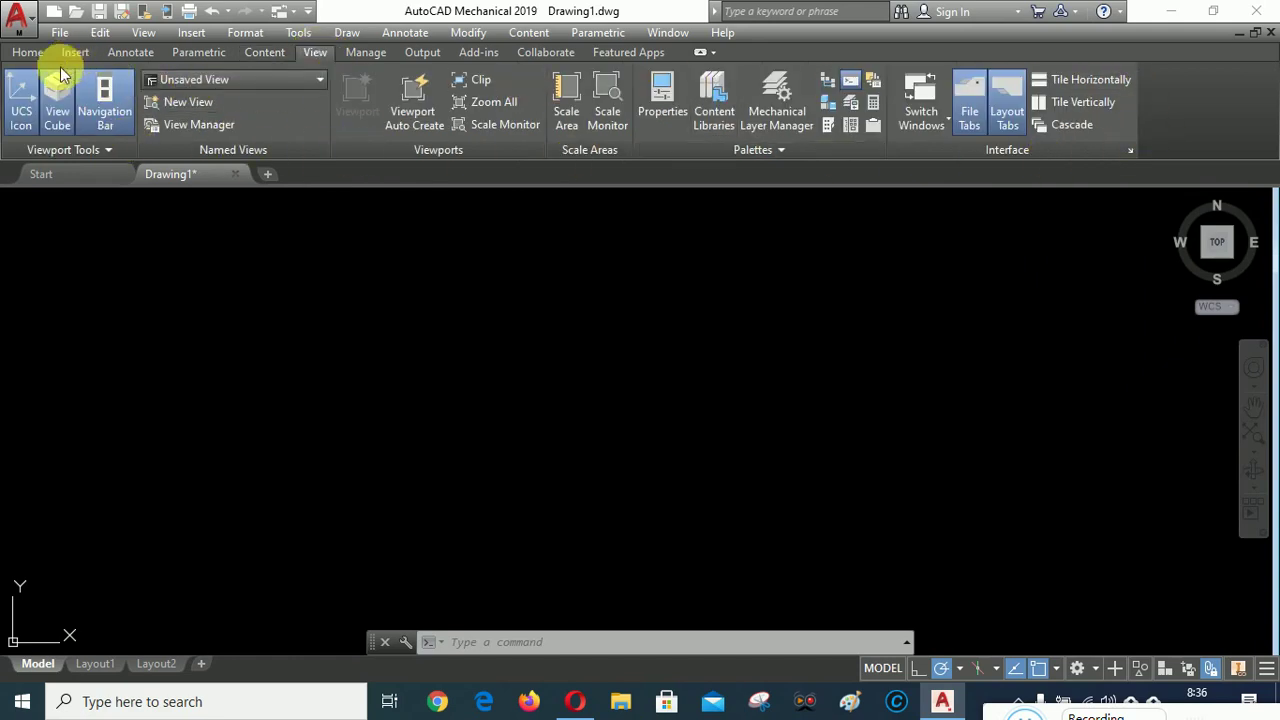
{"action": "left_click", "coordinate": [368, 55]}
{"action": "left_click", "coordinate": [418, 52]}
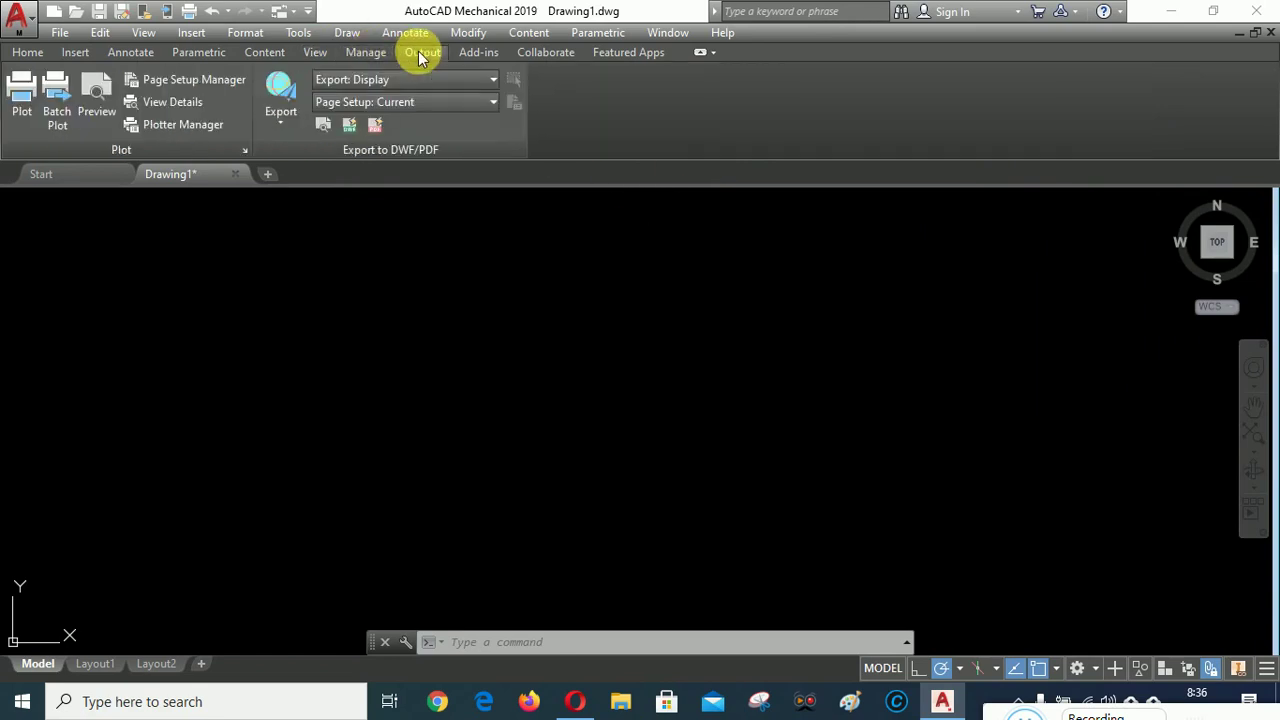
{"action": "left_click", "coordinate": [468, 55]}
{"action": "left_click", "coordinate": [543, 52]}
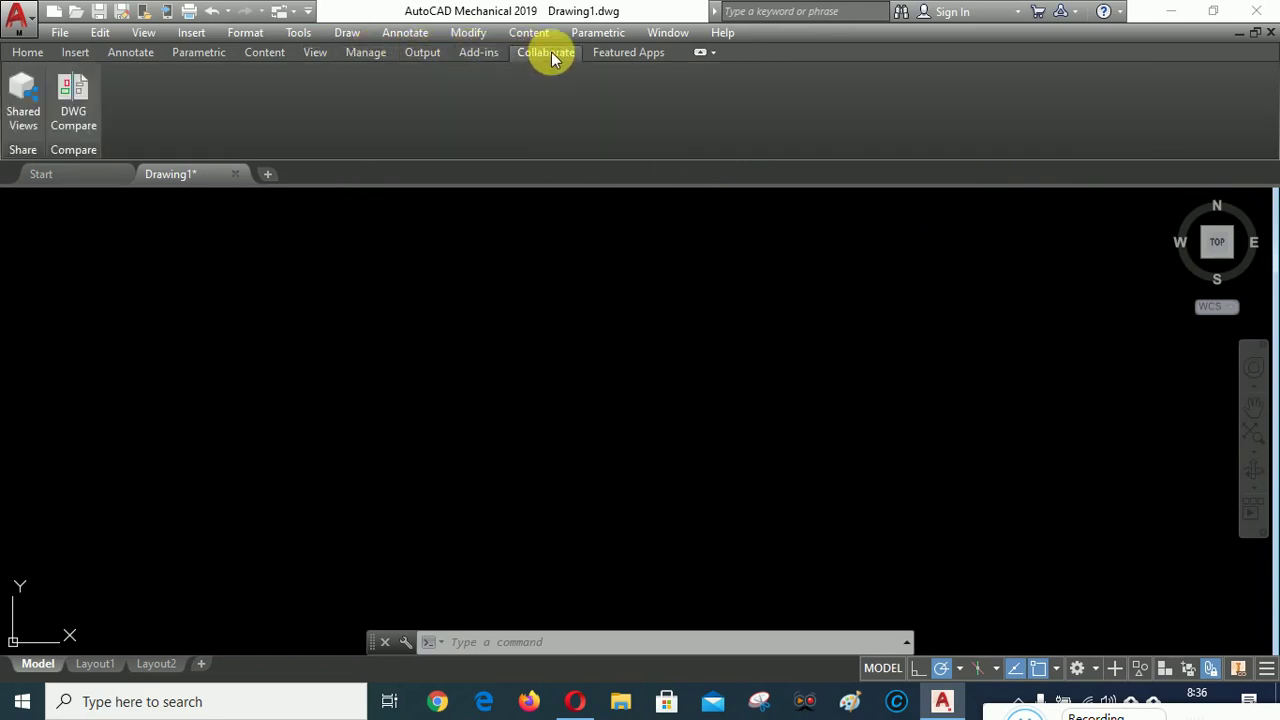
{"action": "left_click", "coordinate": [628, 55]}
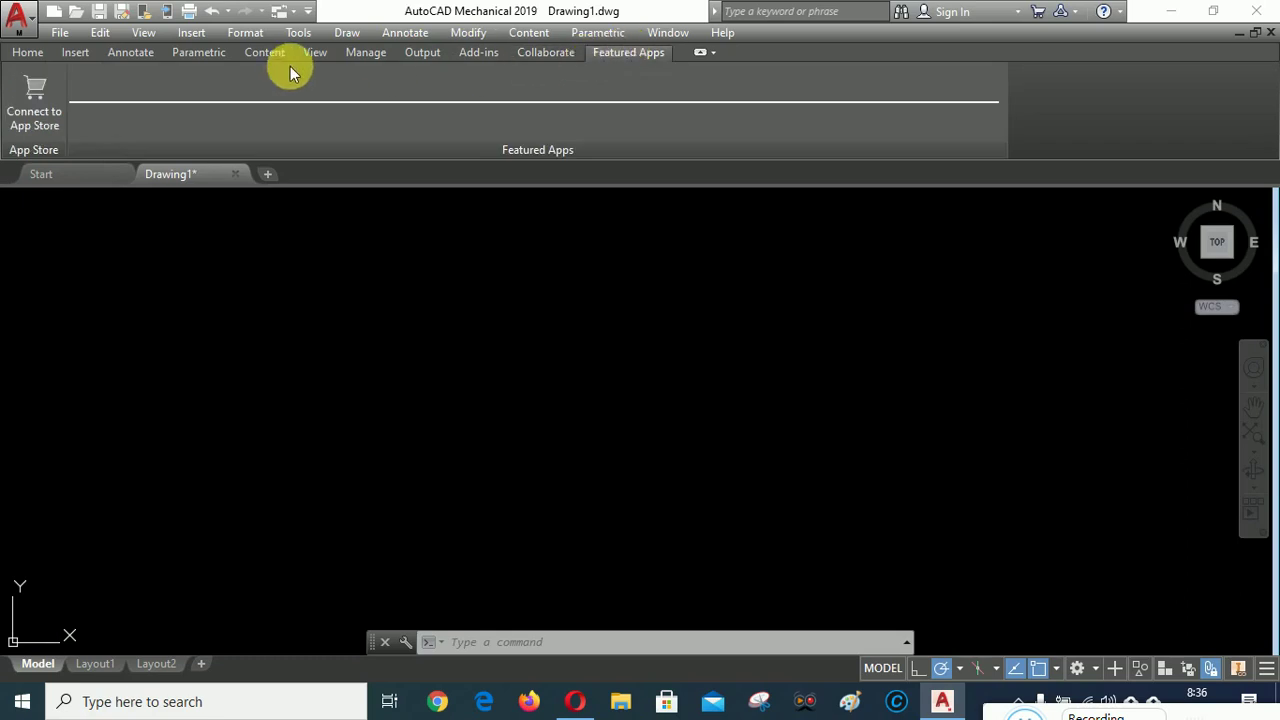
{"action": "left_click", "coordinate": [27, 52]}
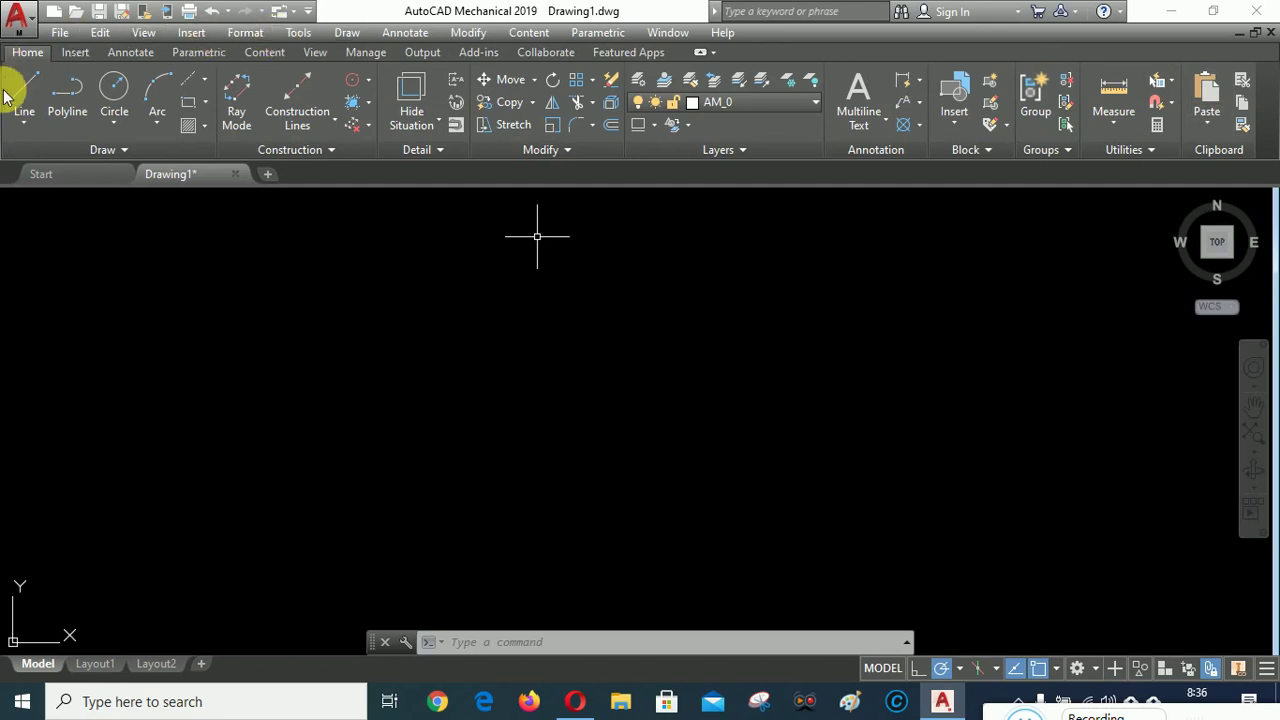
{"action": "left_click", "coordinate": [75, 55]}
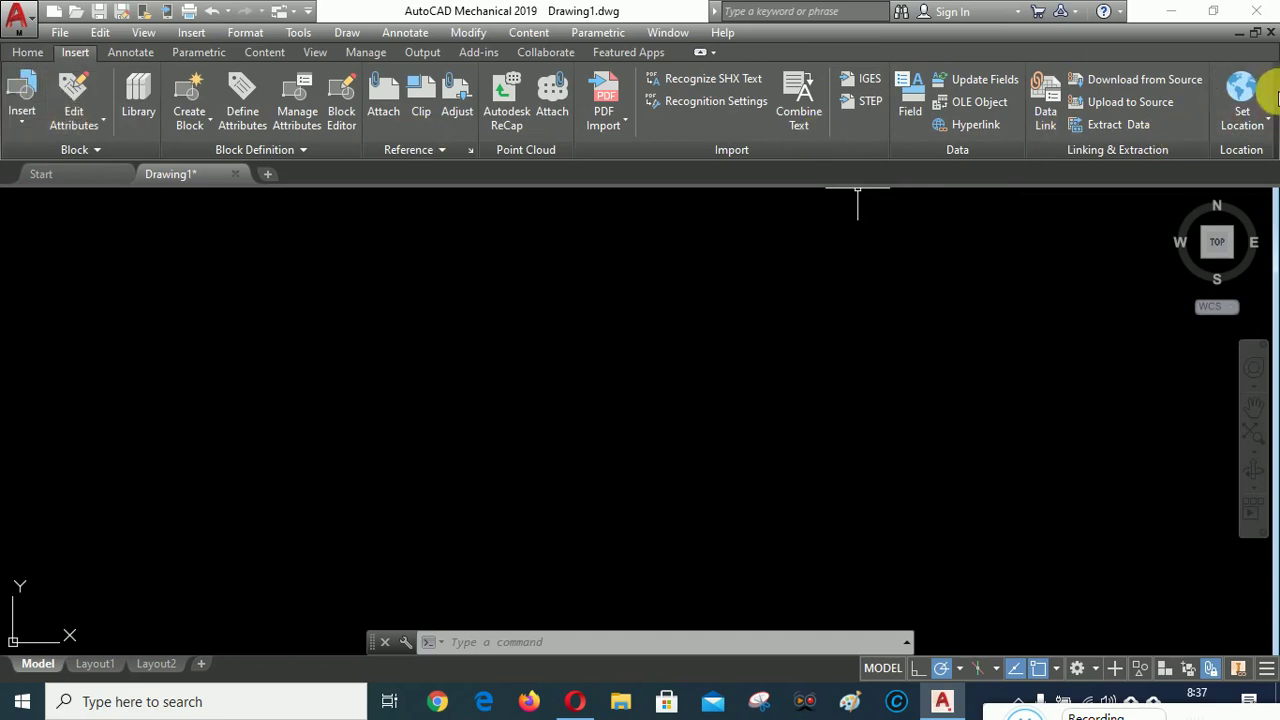
- Preview the Insert block gallery and the Annotate, Parametric, Content and View tabs, then return to Home
{"action": "left_click", "coordinate": [22, 118]}
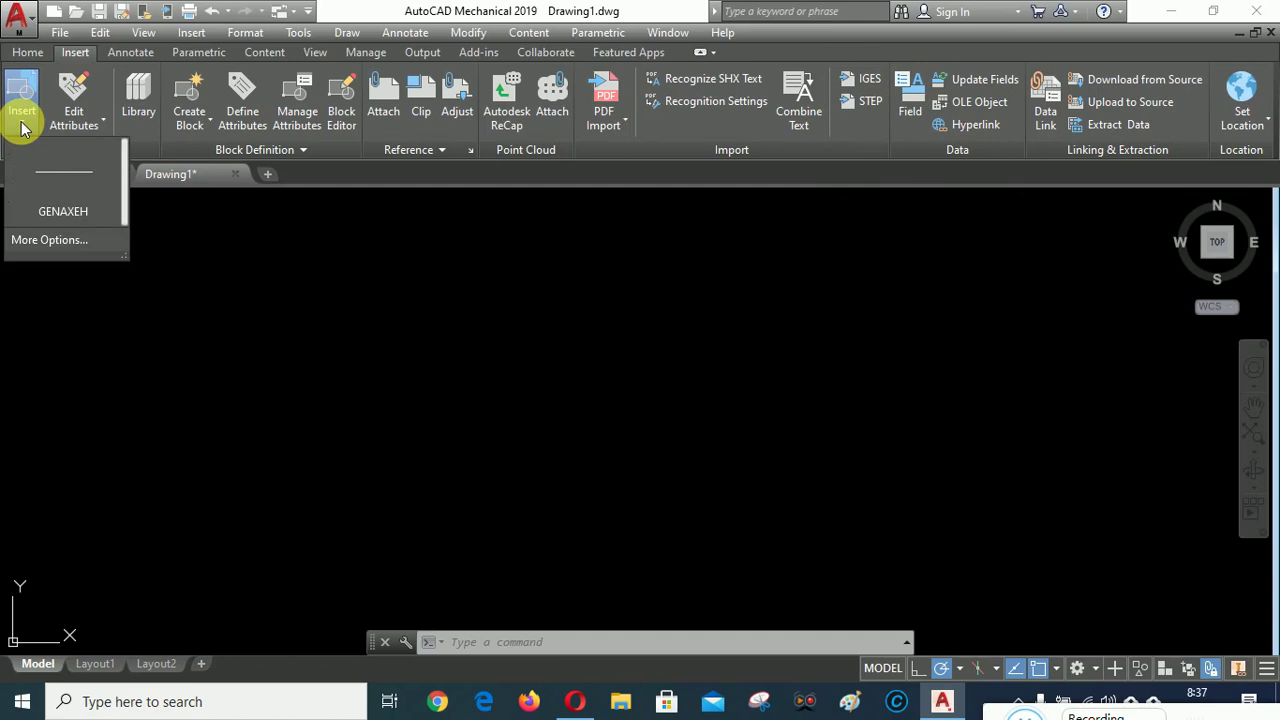
{"action": "left_click", "coordinate": [22, 118]}
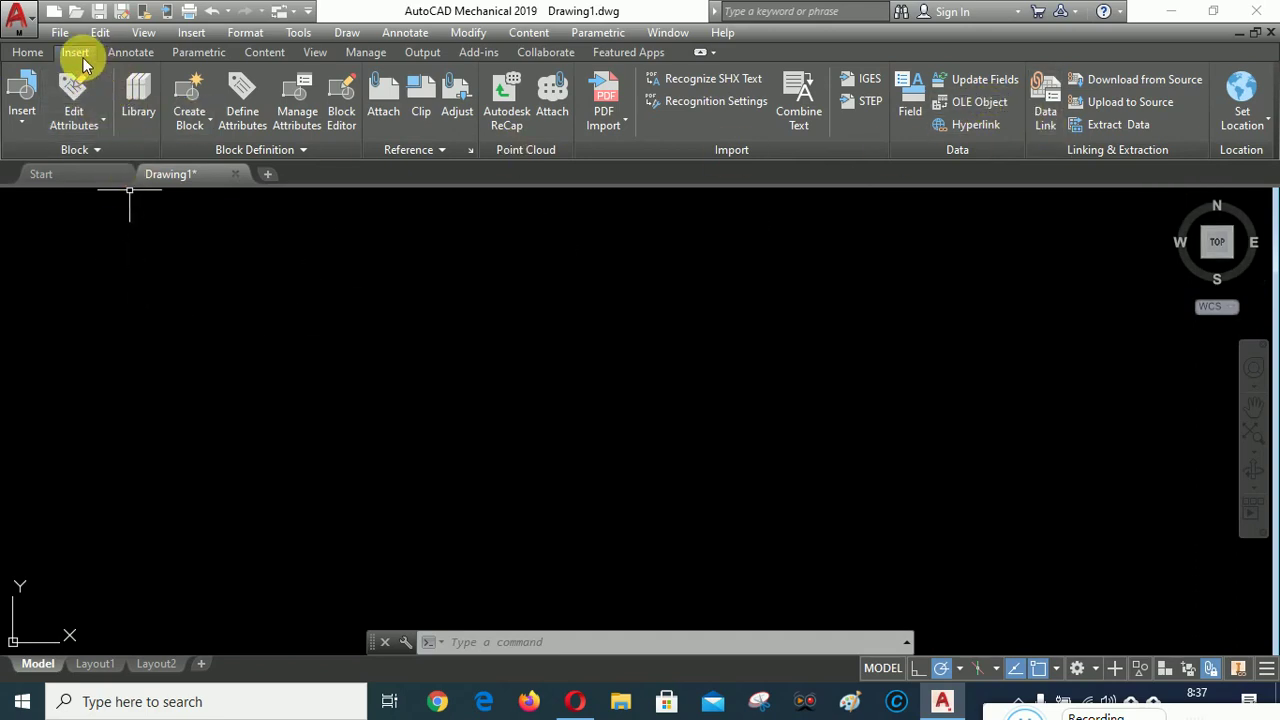
{"action": "left_click", "coordinate": [132, 52]}
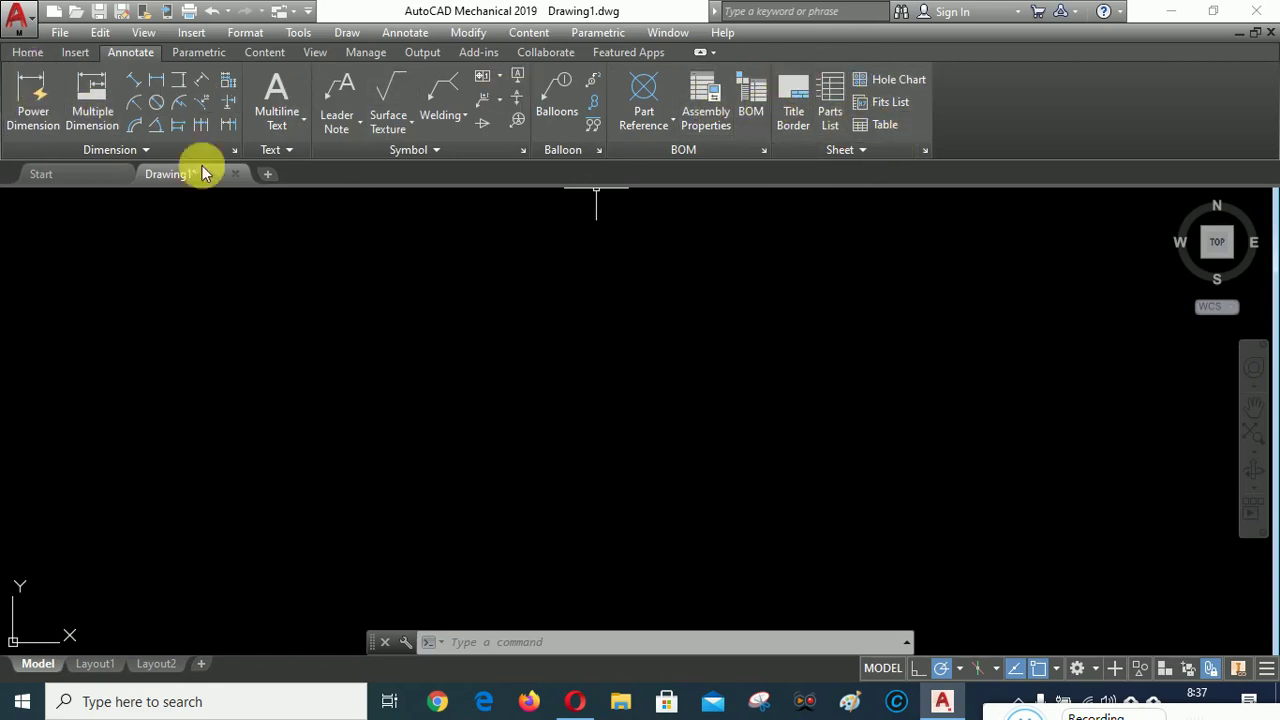
{"action": "left_click", "coordinate": [200, 52]}
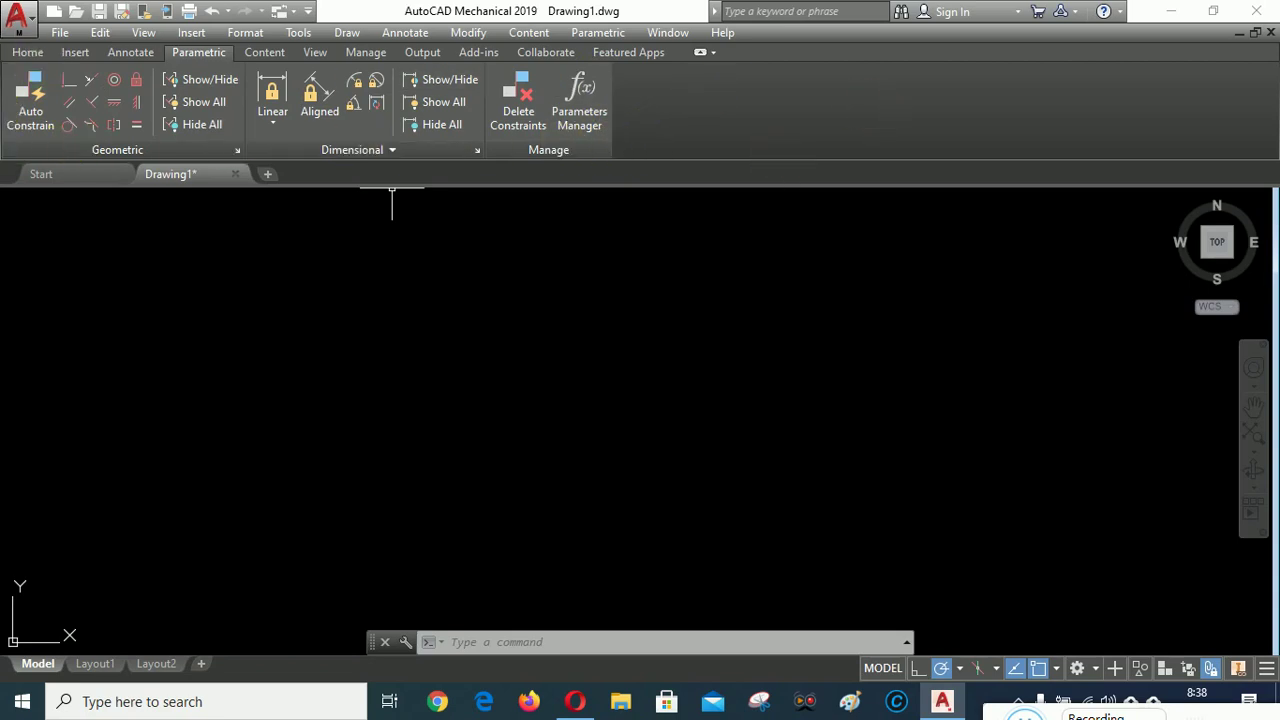
{"action": "left_click", "coordinate": [272, 50]}
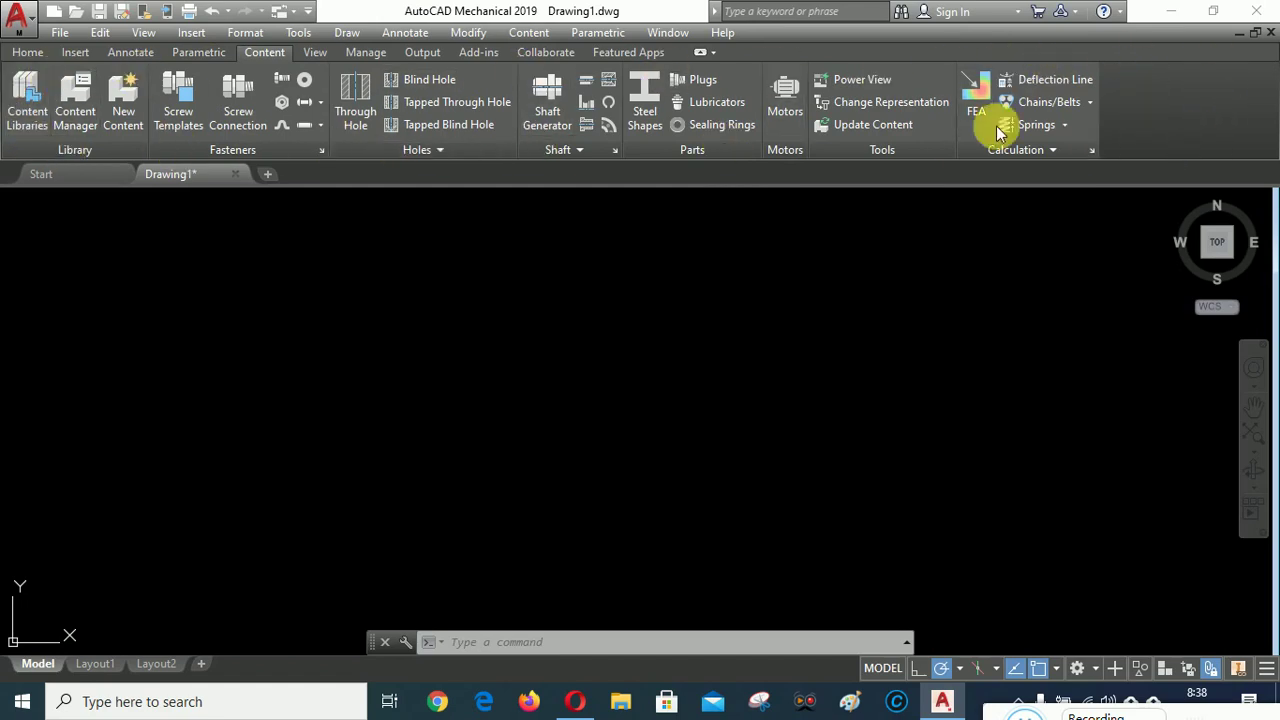
{"action": "left_click", "coordinate": [322, 52]}
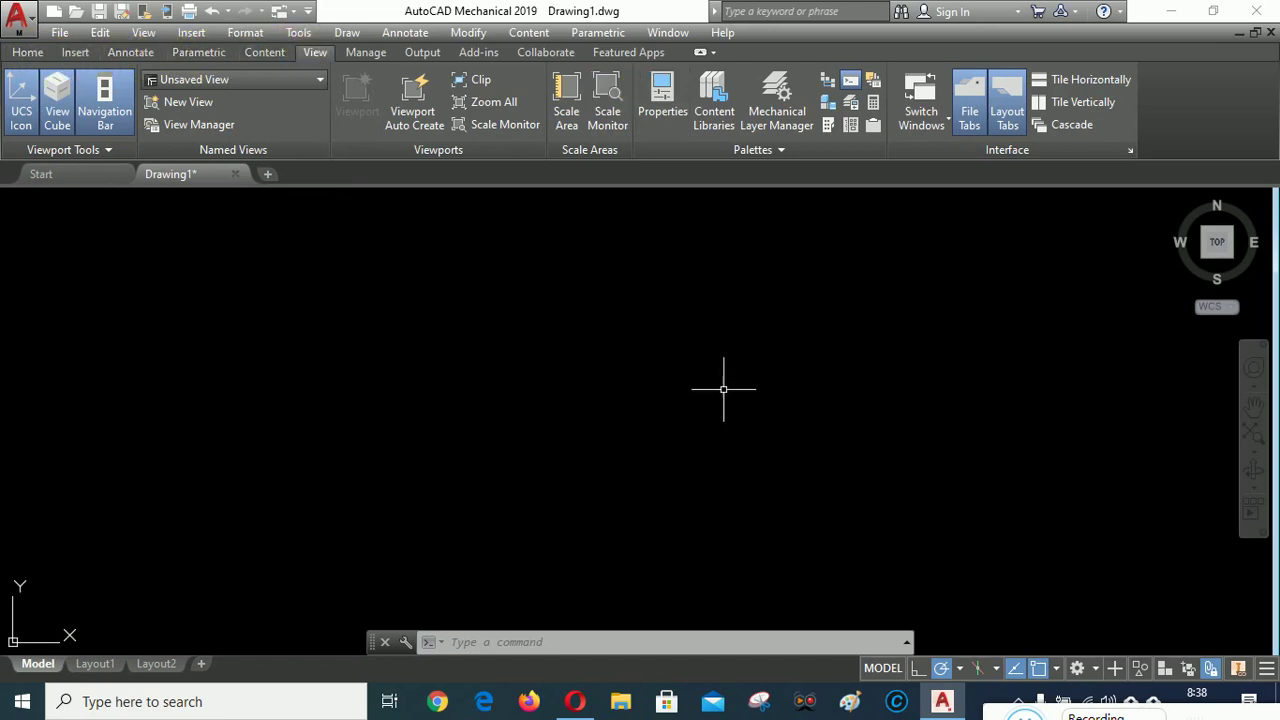
{"action": "left_click", "coordinate": [27, 52]}
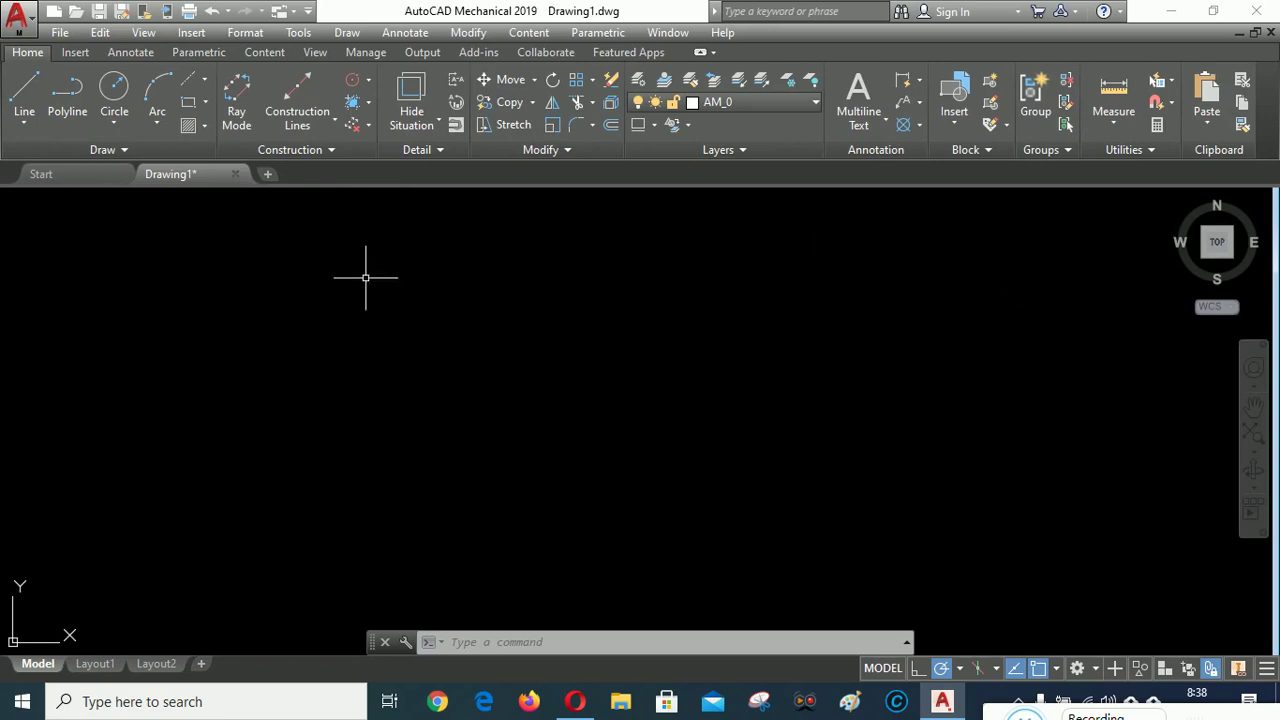
- Choose the Structure workspace from the status-bar workspace list
{"action": "left_click", "coordinate": [1097, 675]}
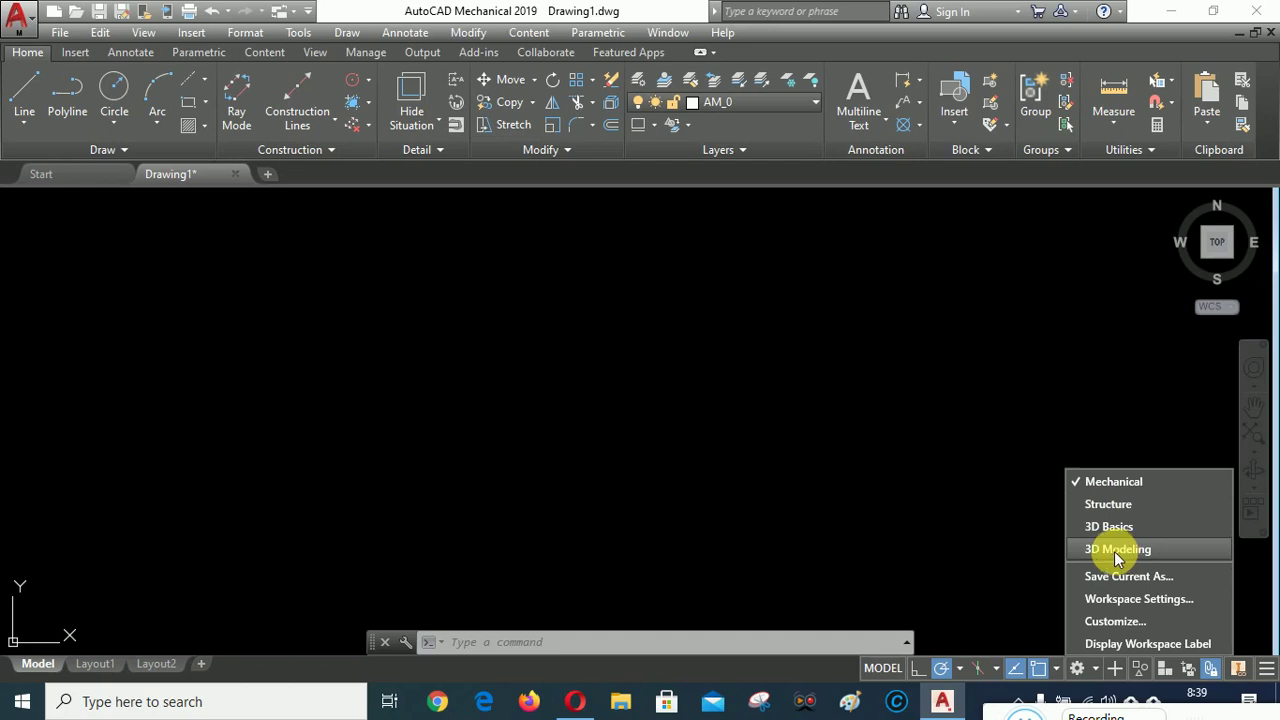
{"action": "left_click", "coordinate": [1119, 508]}
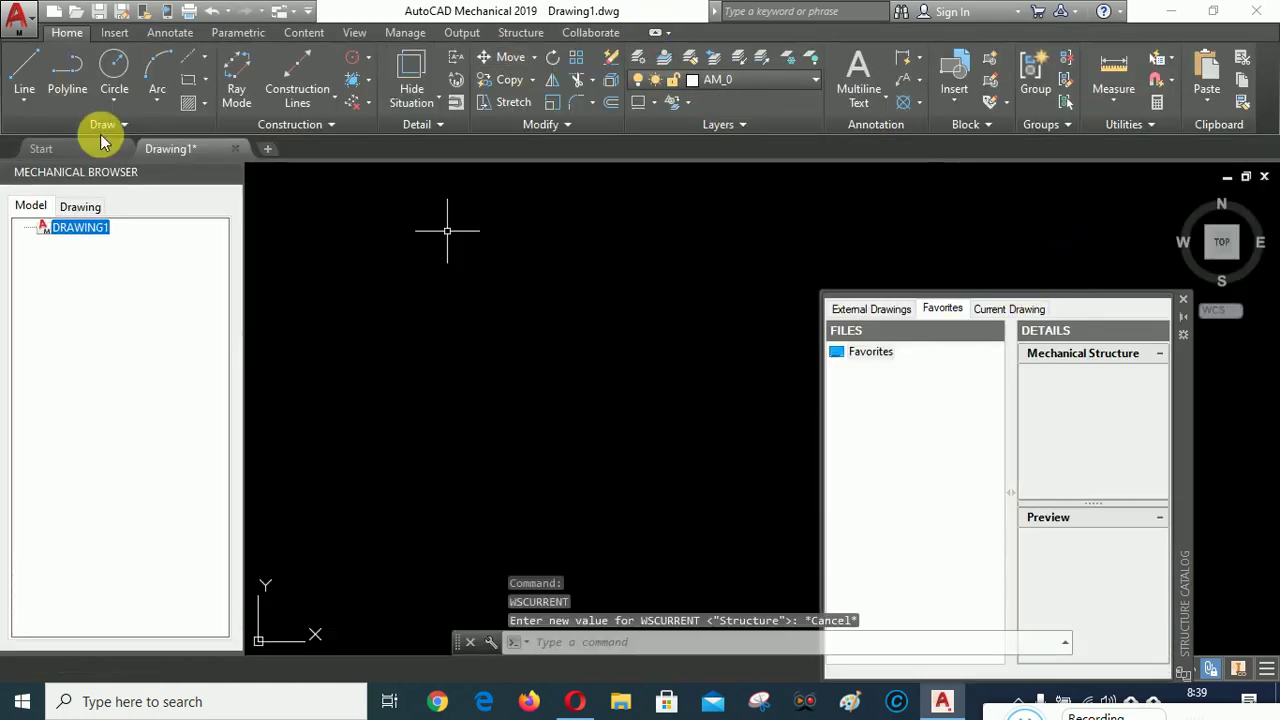
- Cycle through the Insert, Annotate, Parametric, Content, View, Manage and Output tabs, ending on Structure
{"action": "left_click", "coordinate": [114, 32]}
{"action": "left_click", "coordinate": [172, 34]}
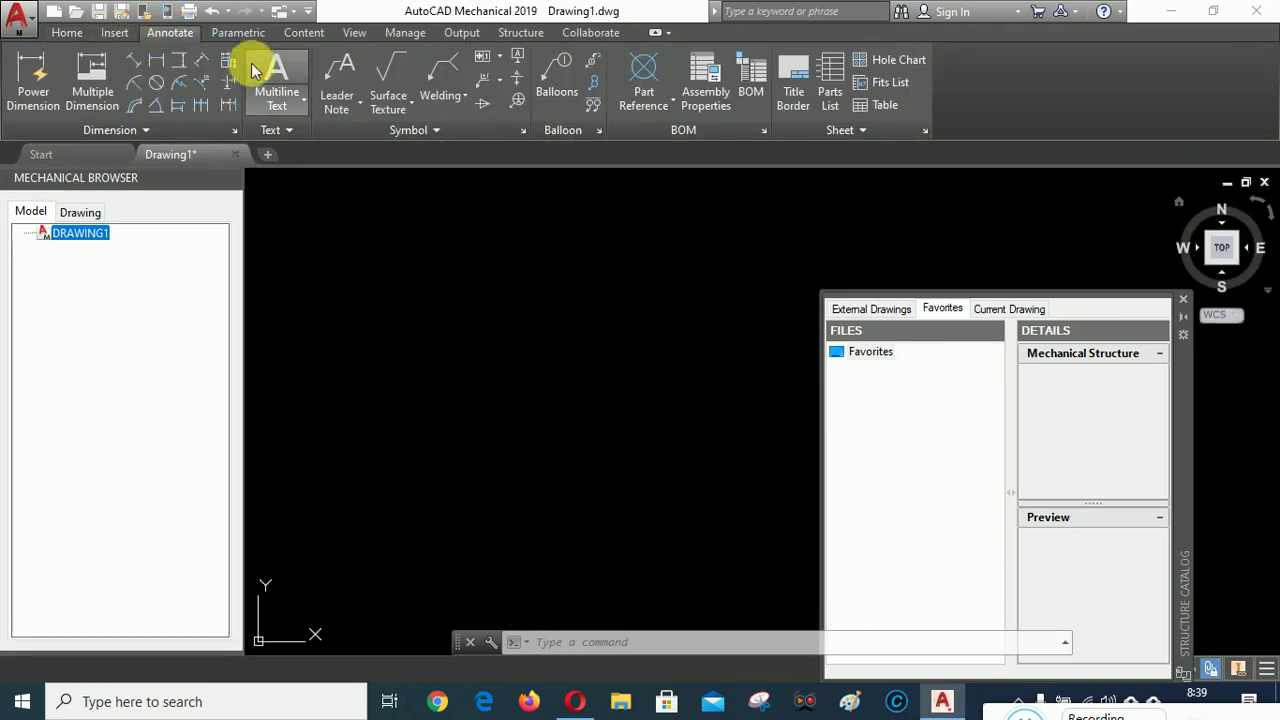
{"action": "left_click", "coordinate": [237, 32]}
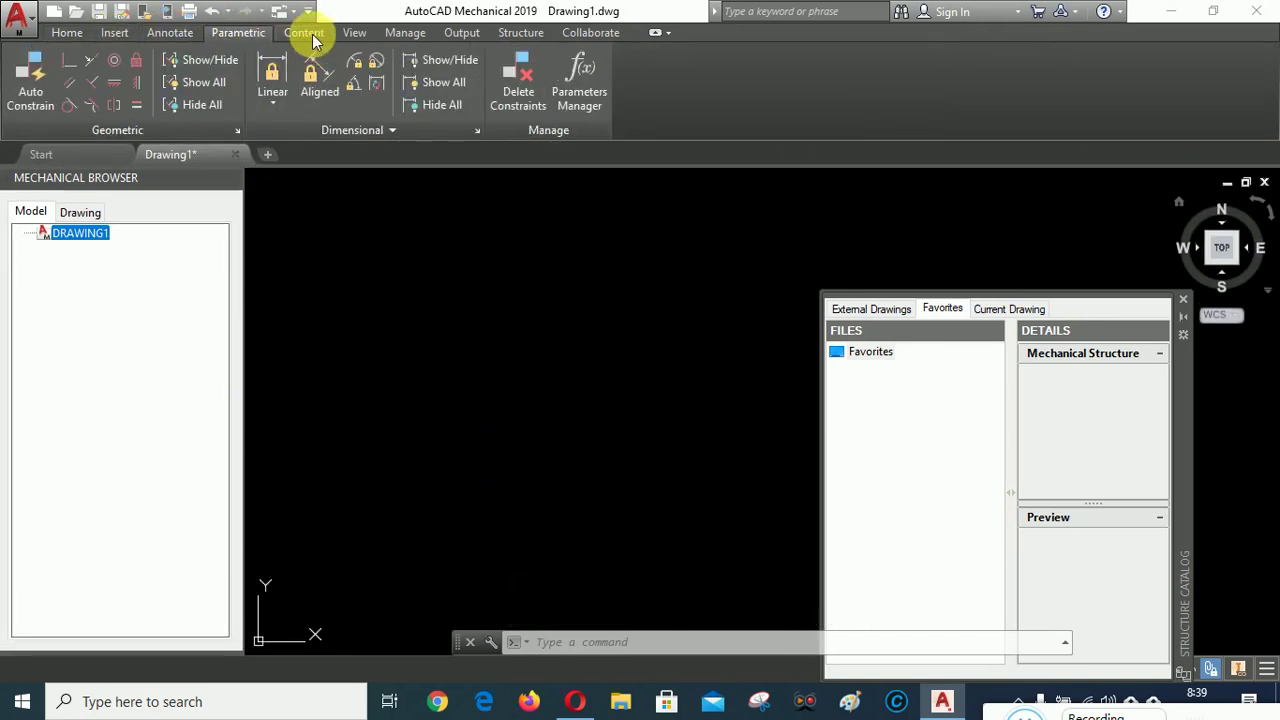
{"action": "left_click", "coordinate": [310, 33]}
{"action": "left_click", "coordinate": [355, 33]}
{"action": "left_click", "coordinate": [405, 33]}
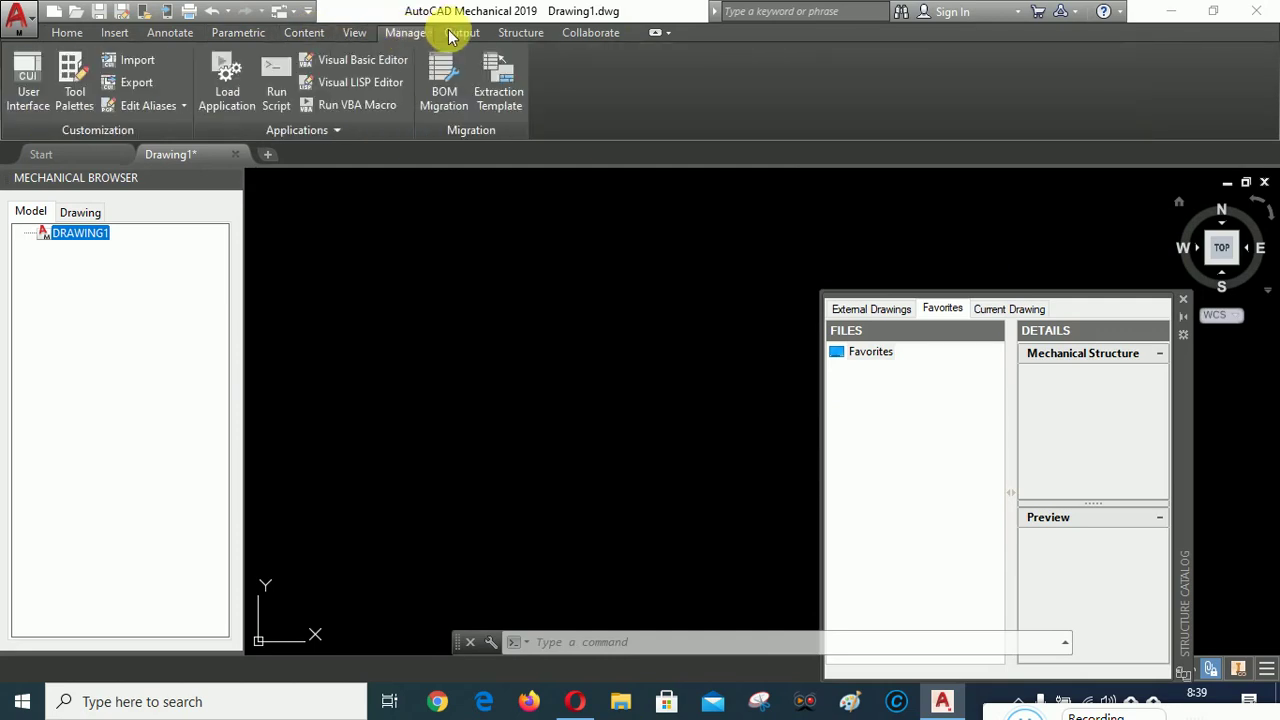
{"action": "left_click", "coordinate": [460, 33]}
{"action": "left_click", "coordinate": [520, 33]}
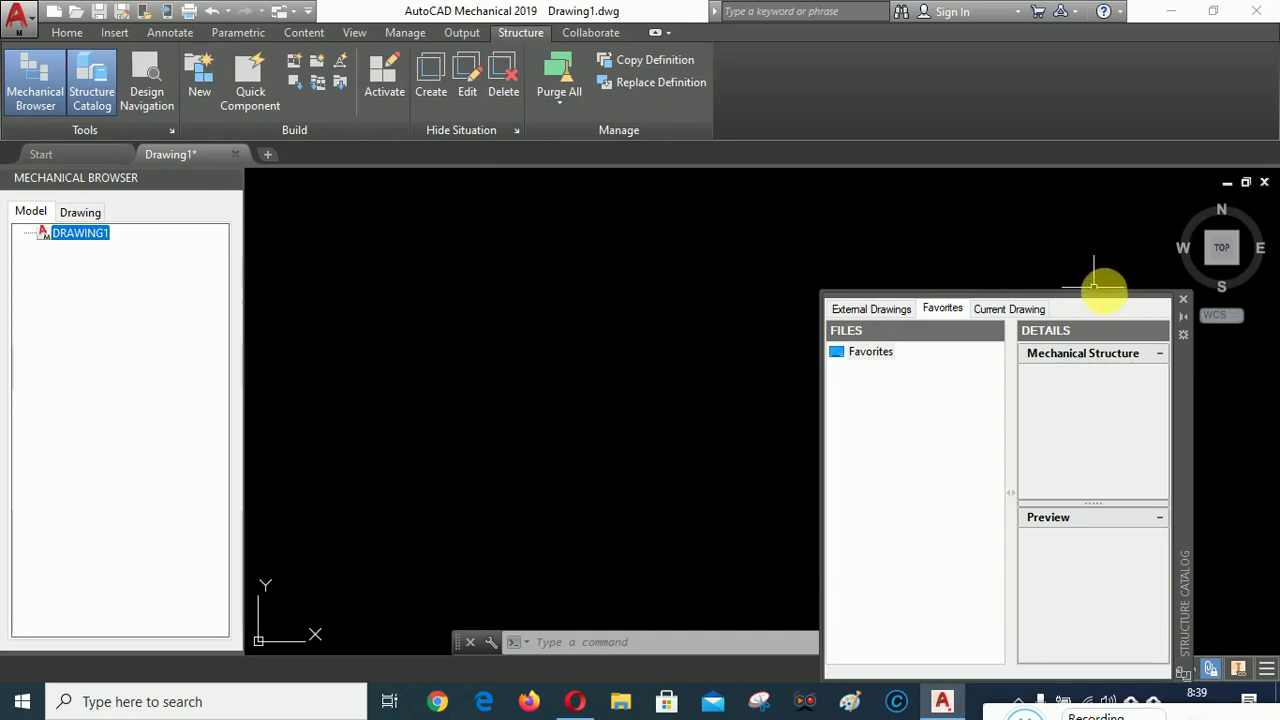
- Move the Structure Catalog to the canvas centre and browse its External Drawings, Favorites and Current Drawing lists
{"action": "left_click_drag", "start_coordinate": [1187, 400], "coordinate": [616, 283]}
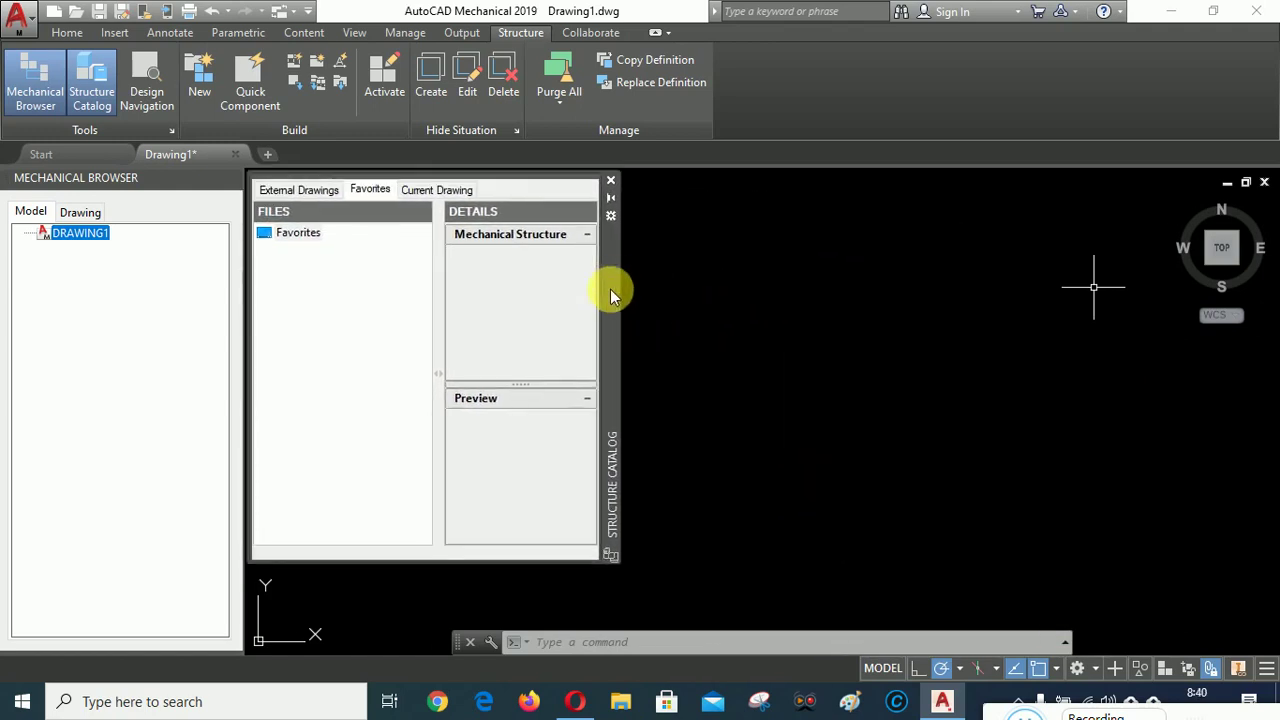
{"action": "left_click", "coordinate": [289, 191]}
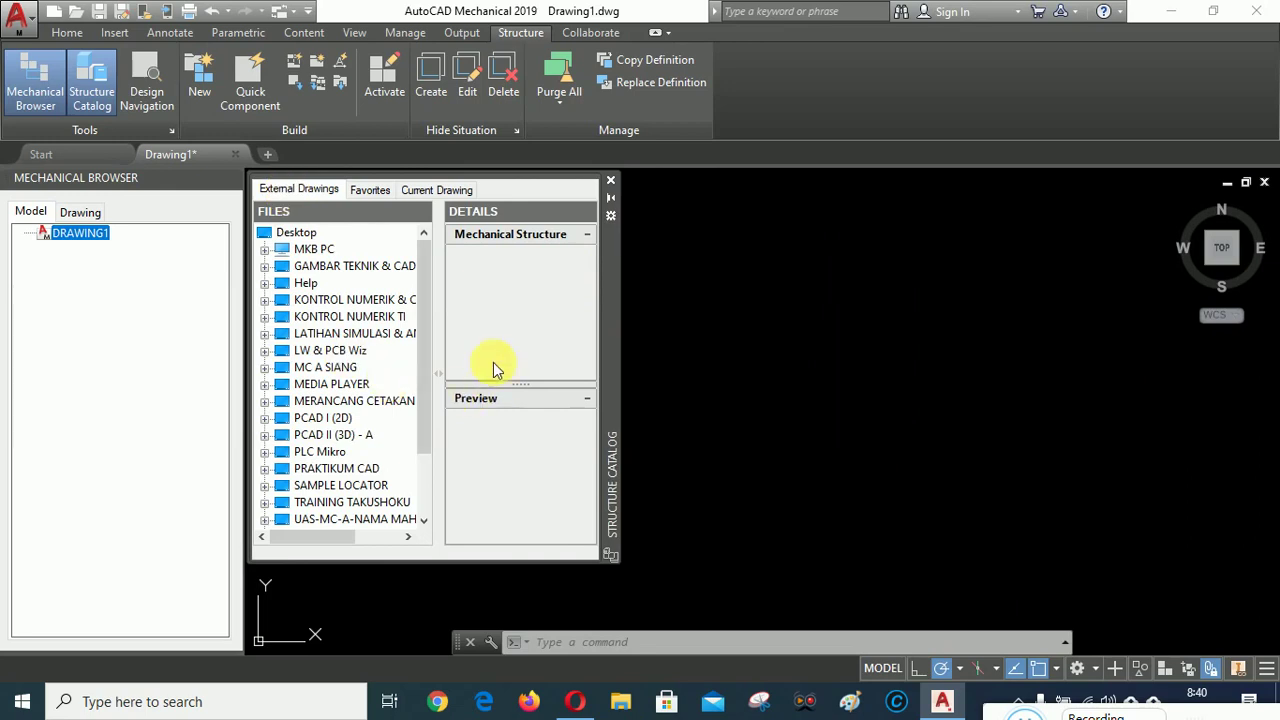
{"action": "left_click_drag", "start_coordinate": [422, 278], "coordinate": [422, 350]}
{"action": "mouse_move", "coordinate": [423, 442]}
{"action": "left_mouse_down"}
{"action": "mouse_move", "coordinate": [408, 313]}
{"action": "mouse_move", "coordinate": [420, 229]}
{"action": "mouse_move", "coordinate": [423, 423]}
{"action": "mouse_move", "coordinate": [434, 261]}
{"action": "mouse_move", "coordinate": [434, 423]}
{"action": "mouse_move", "coordinate": [428, 243]}
{"action": "left_mouse_up"}
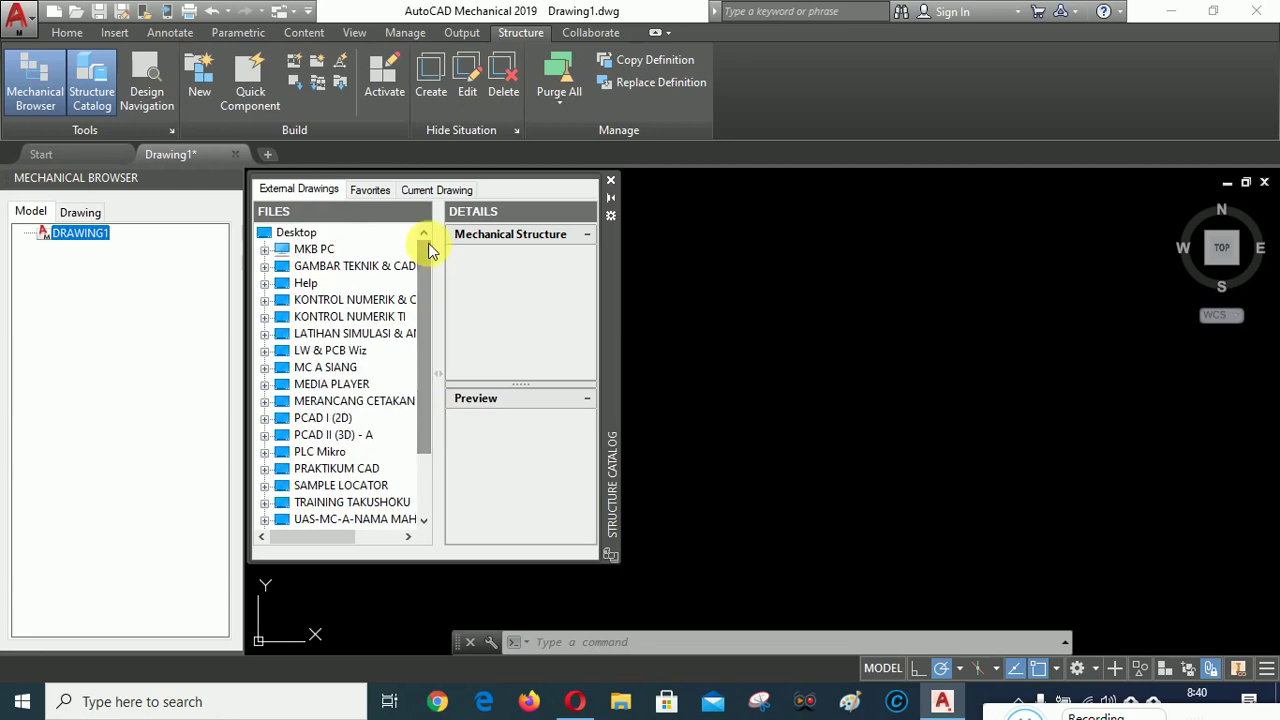
{"action": "left_click", "coordinate": [366, 190]}
{"action": "left_click", "coordinate": [428, 190]}
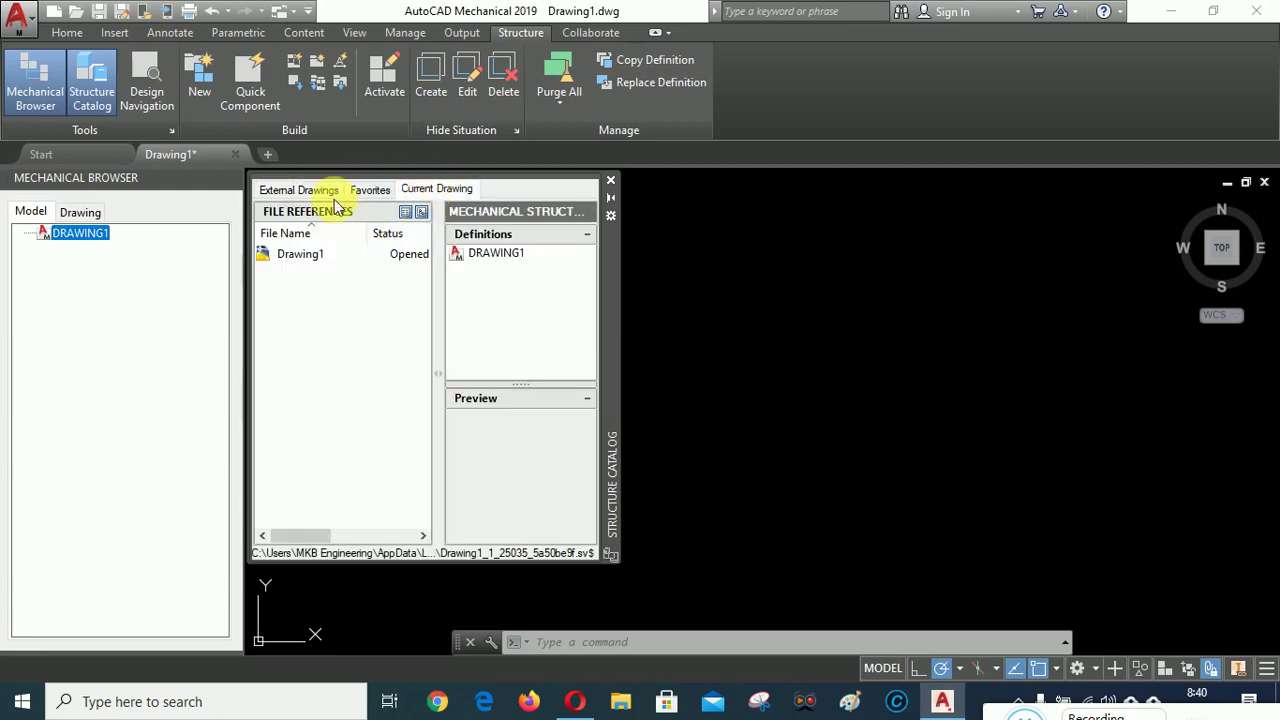
- Scroll through the external drawing files, switch the ribbon to Home, and close the Structure Catalog
{"action": "left_click", "coordinate": [301, 190]}
{"action": "left_click_drag", "start_coordinate": [421, 263], "coordinate": [421, 385]}
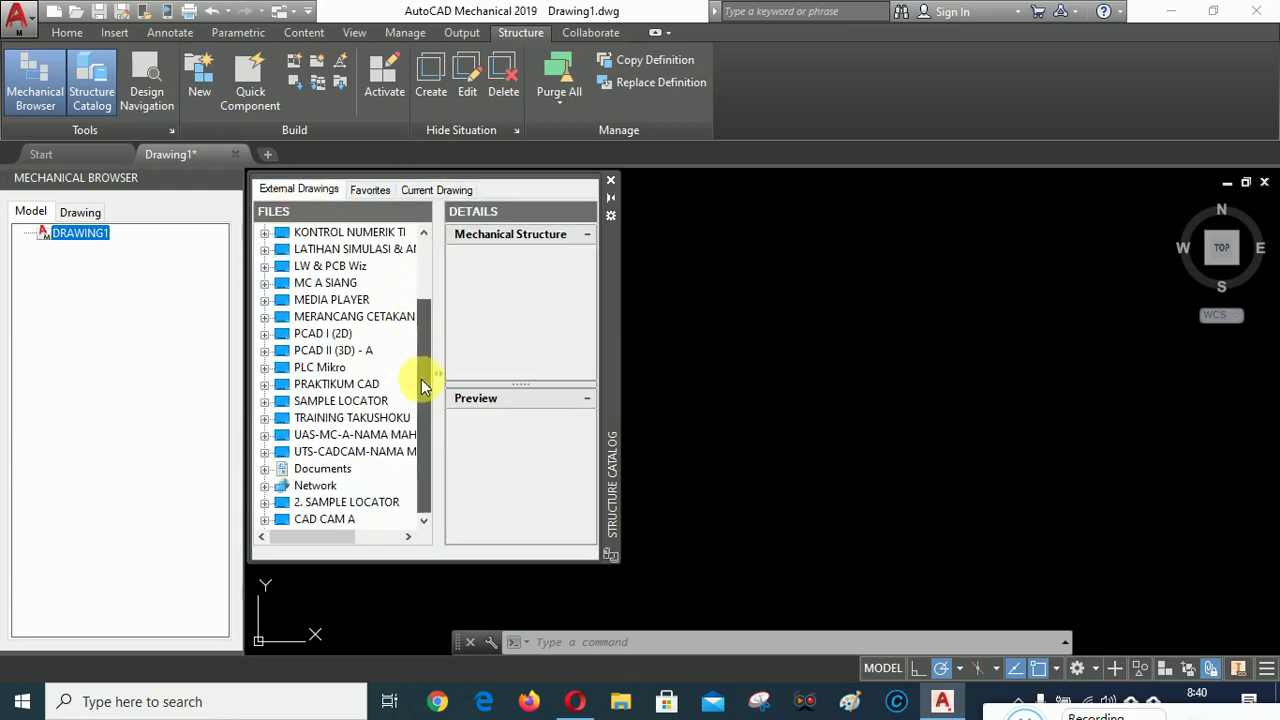
{"action": "mouse_move", "coordinate": [421, 442]}
{"action": "left_mouse_down"}
{"action": "mouse_move", "coordinate": [424, 240]}
{"action": "mouse_move", "coordinate": [423, 437]}
{"action": "mouse_move", "coordinate": [423, 251]}
{"action": "left_mouse_up"}
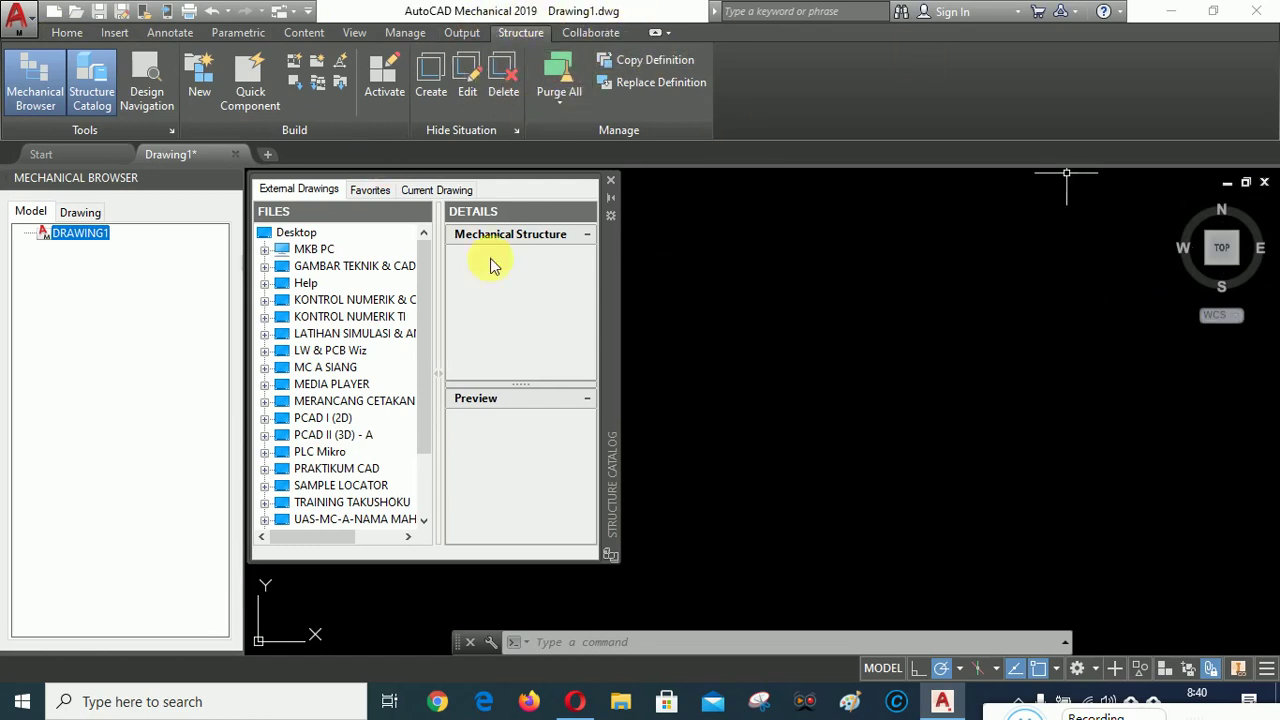
{"action": "left_click", "coordinate": [67, 32]}
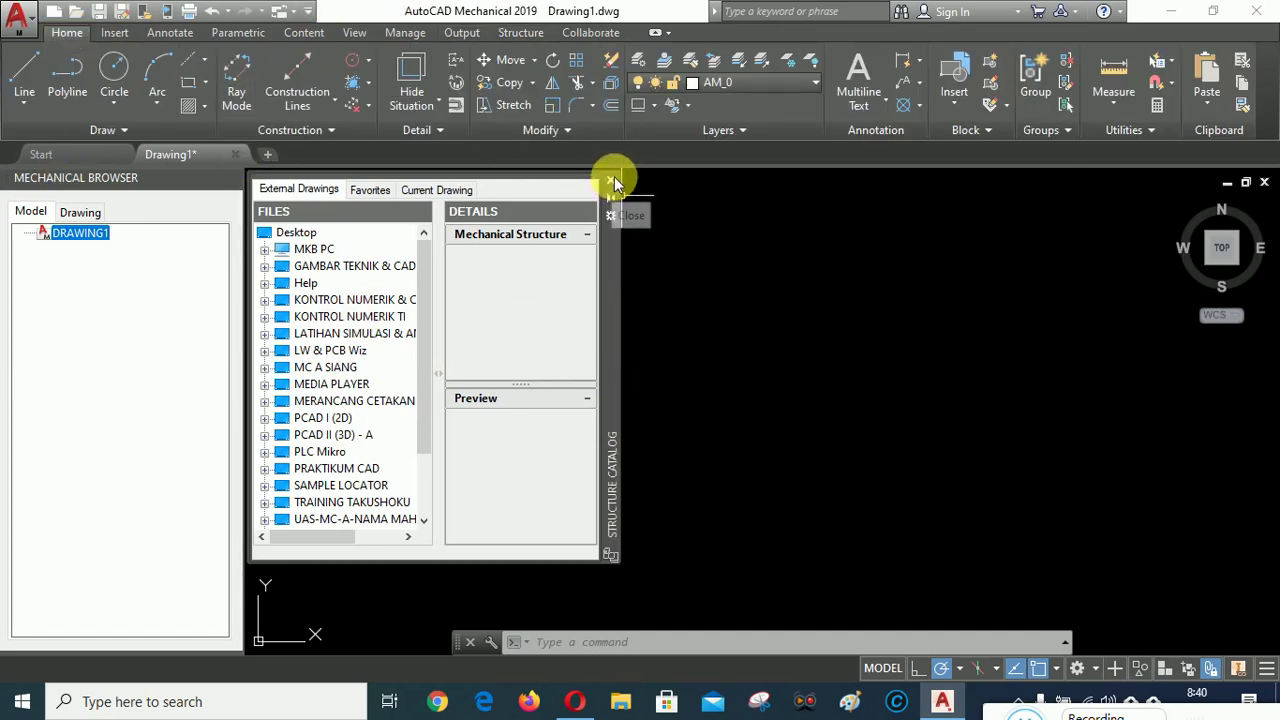
{"action": "left_click", "coordinate": [611, 183]}
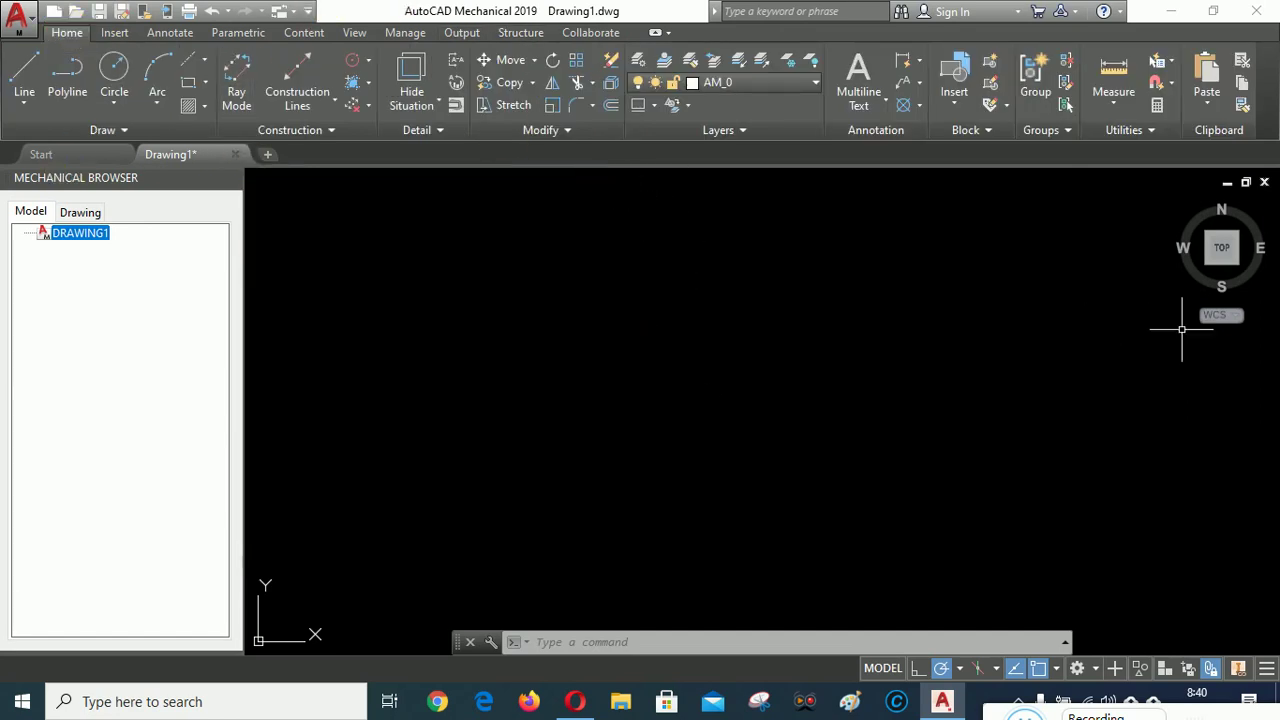
- Reapply the Mechanical workspace, then check the ribbon minimize and display options without changing them
{"action": "left_click", "coordinate": [1097, 670]}
{"action": "left_click", "coordinate": [1112, 484]}
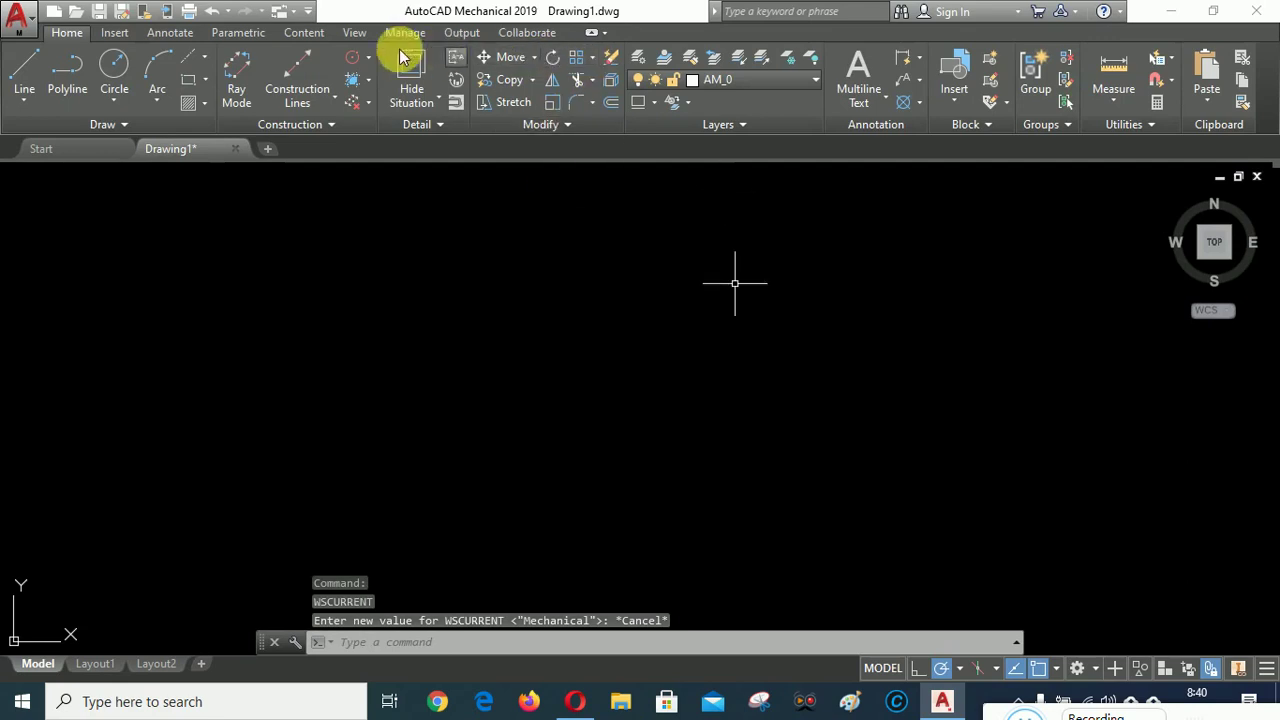
{"action": "left_click", "coordinate": [605, 33]}
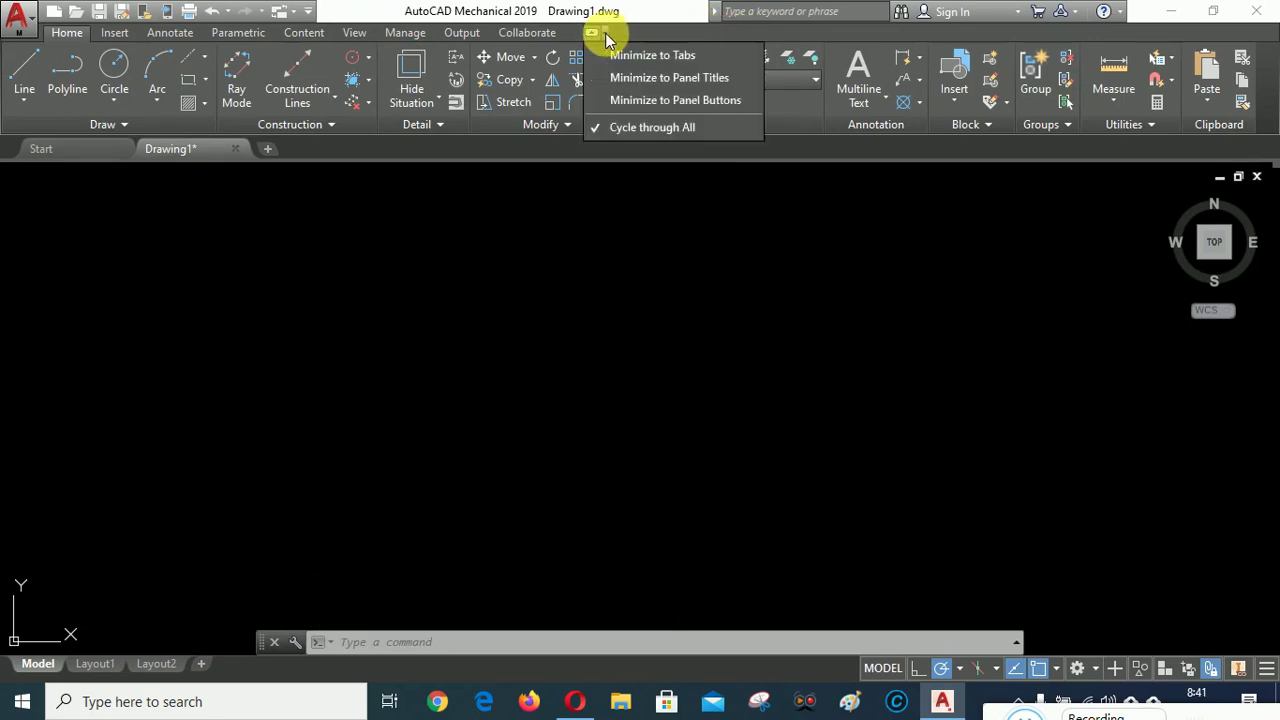
{"action": "left_click", "coordinate": [661, 31]}
{"action": "right_click", "coordinate": [661, 31]}
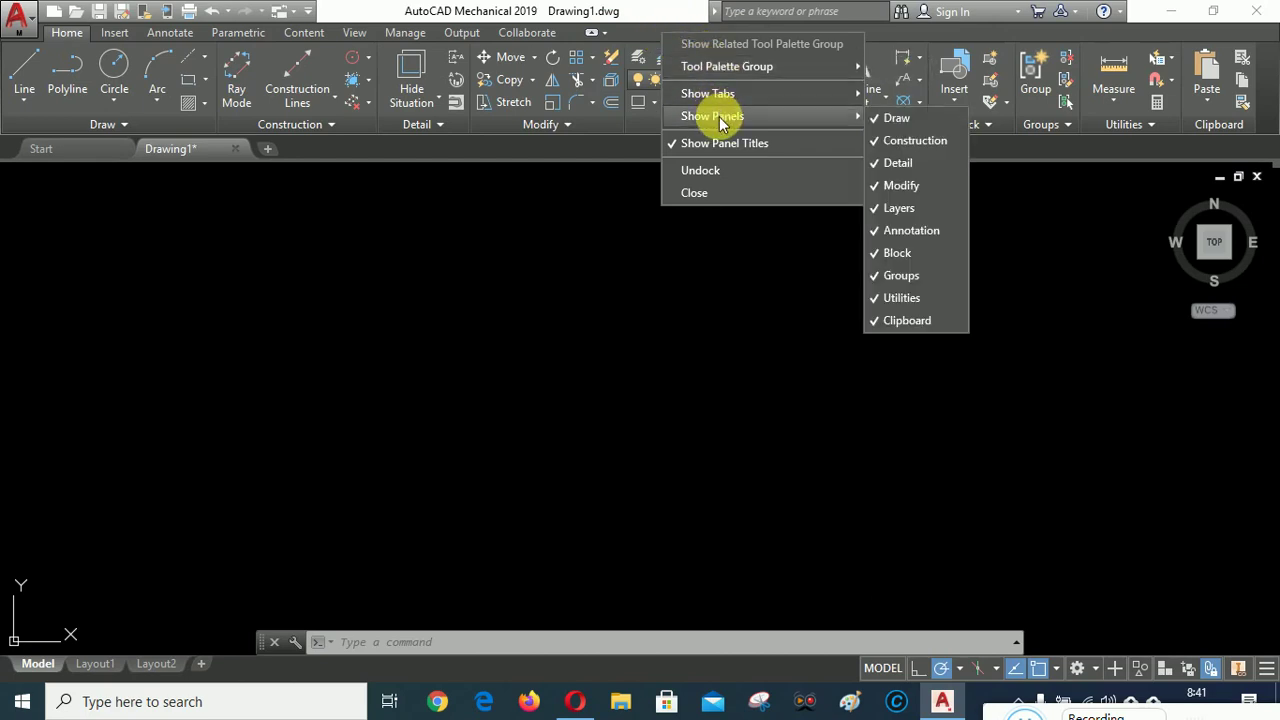
{"action": "mouse_move", "coordinate": [708, 93]}
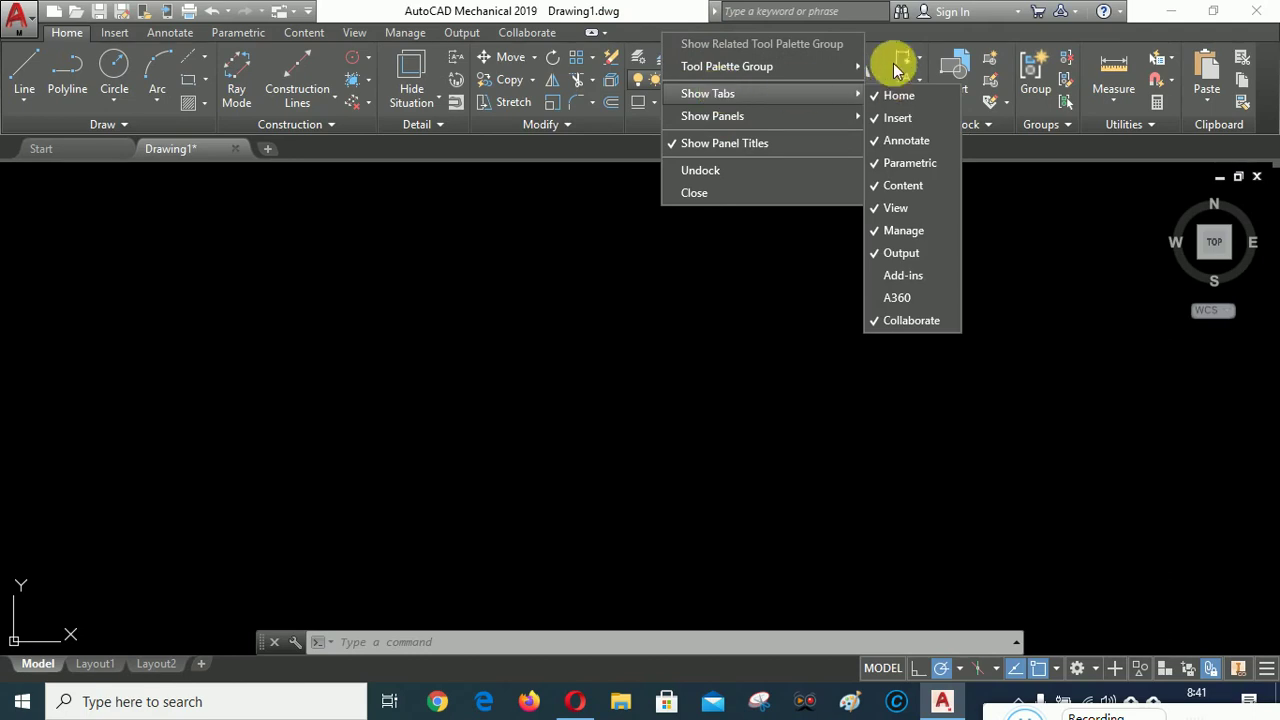
{"action": "left_click", "coordinate": [898, 42]}
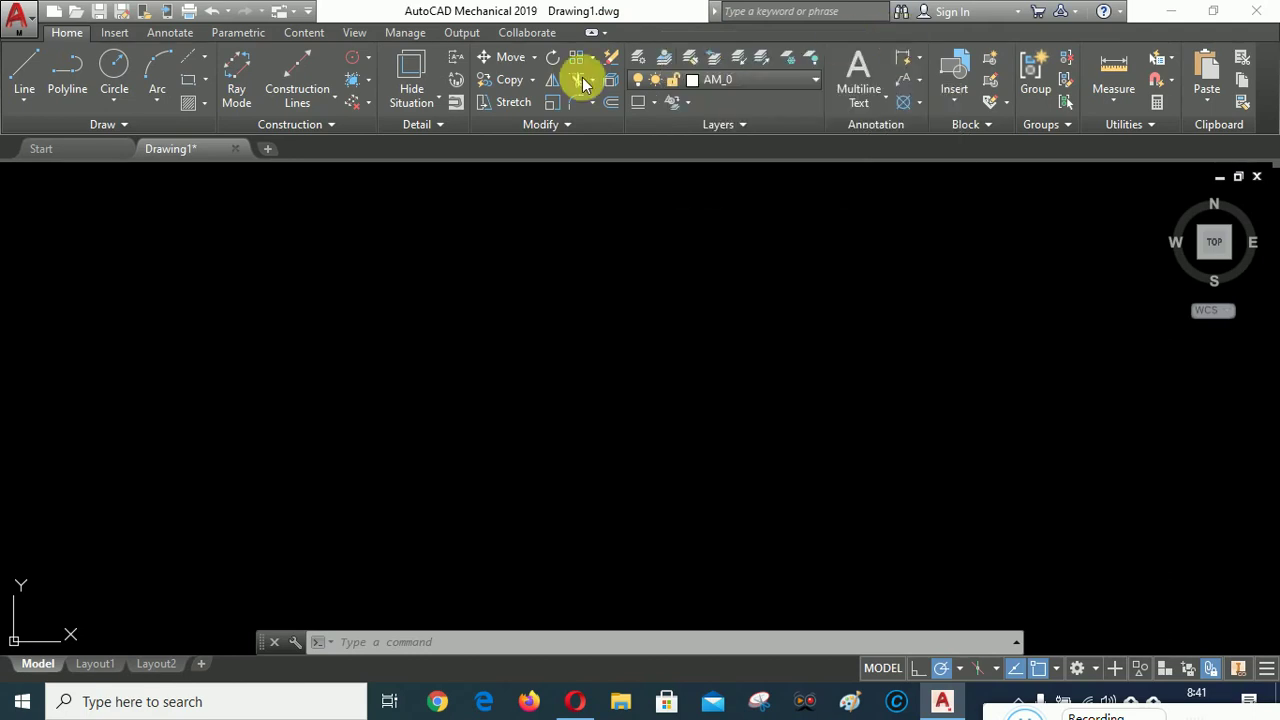
{"action": "left_click", "coordinate": [33, 21]}
{"action": "left_click", "coordinate": [24, 18]}
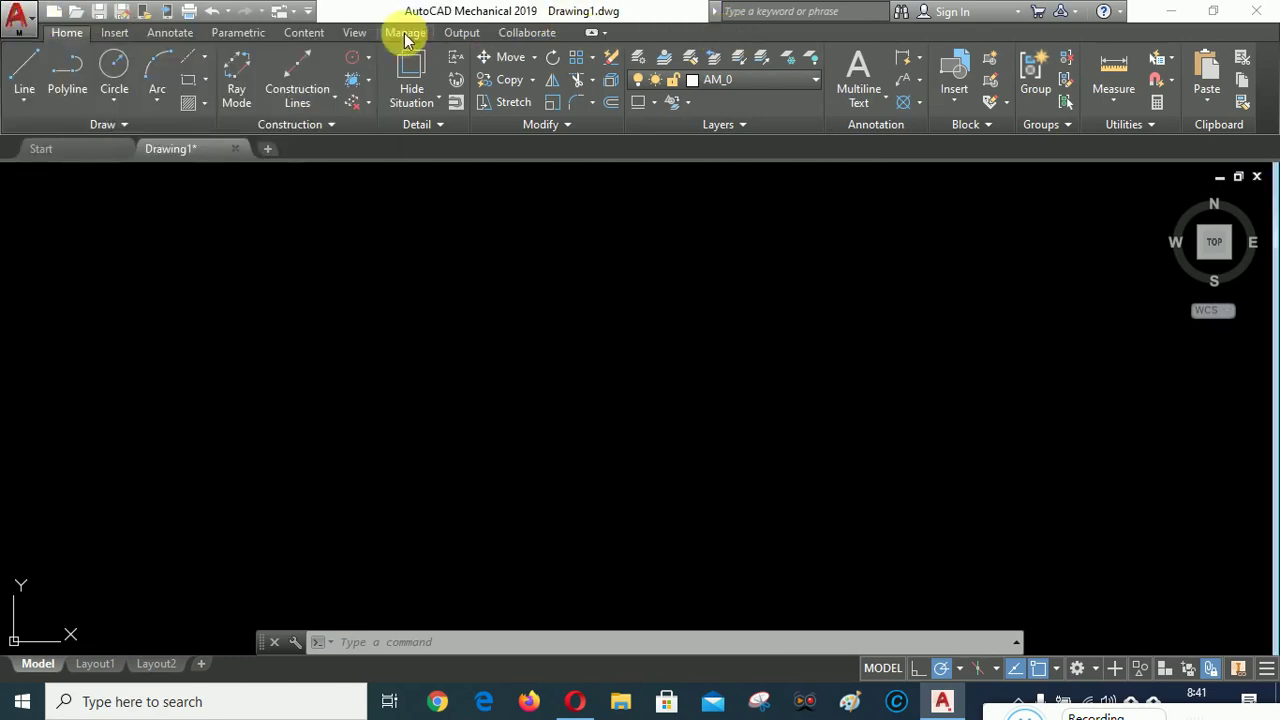
{"action": "left_click", "coordinate": [309, 14]}
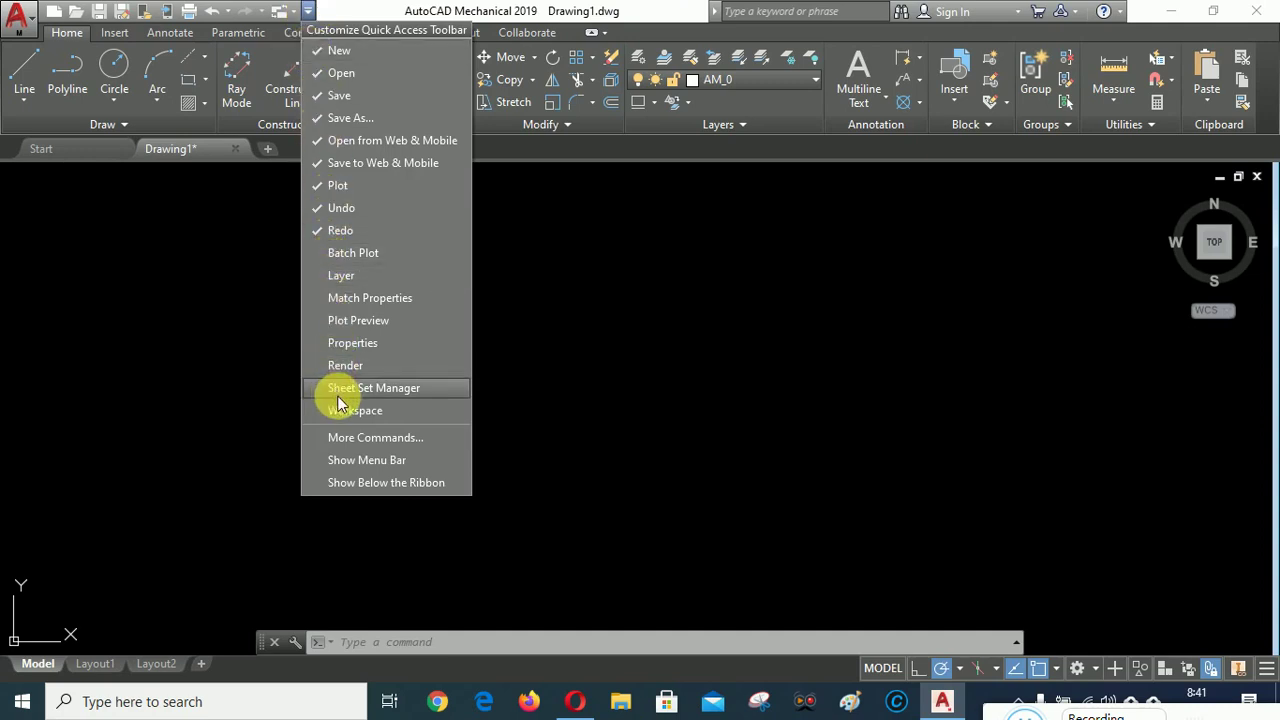
{"action": "left_click", "coordinate": [722, 32]}
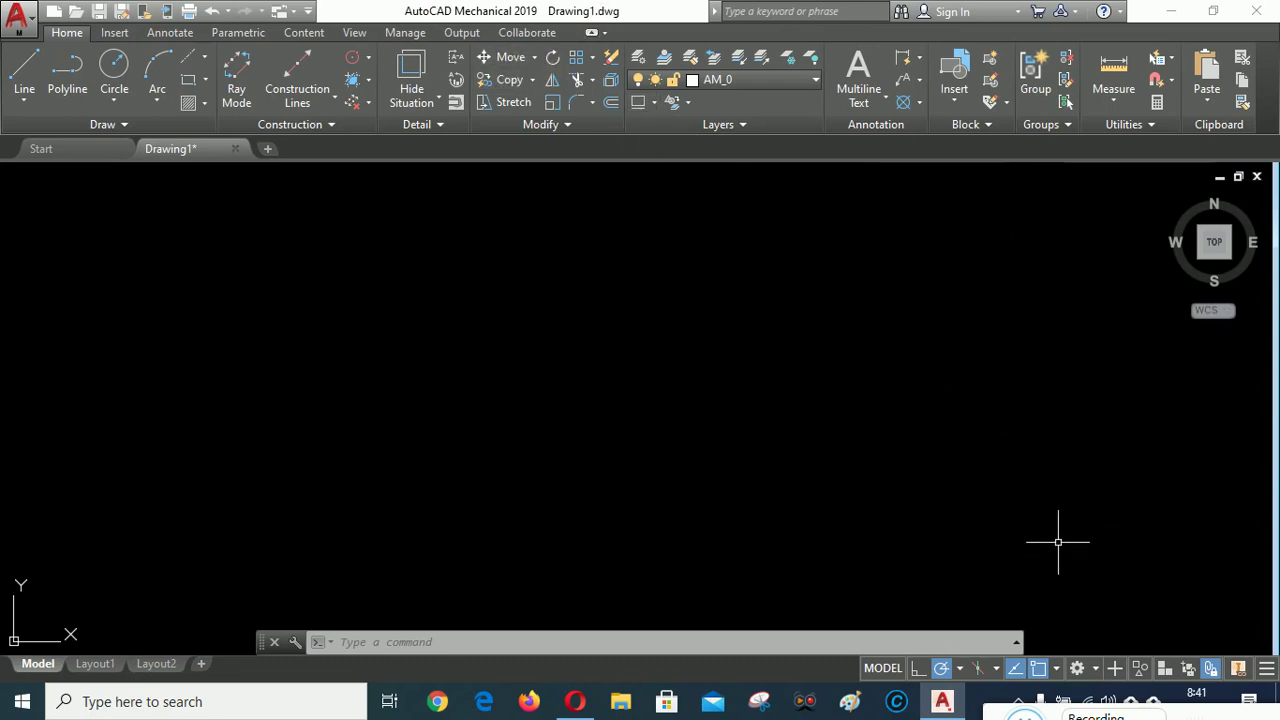
{"action": "left_click", "coordinate": [1097, 670]}
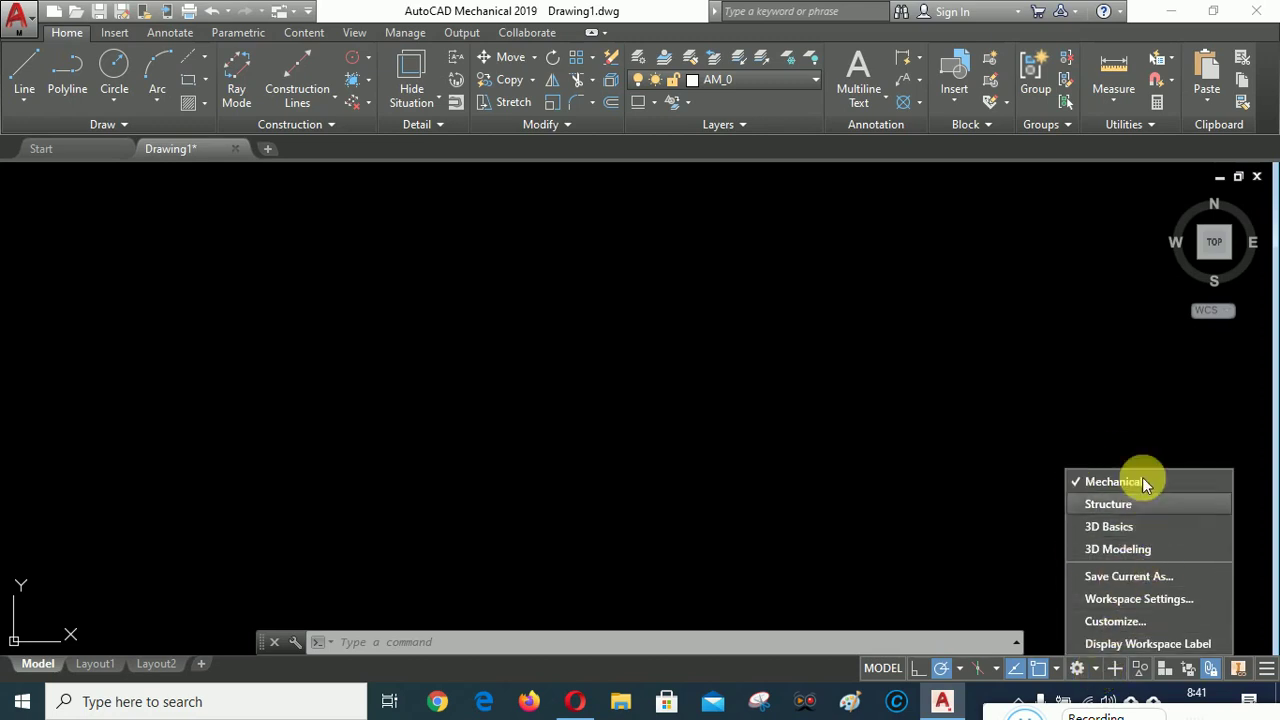
{"action": "left_click", "coordinate": [1110, 526]}
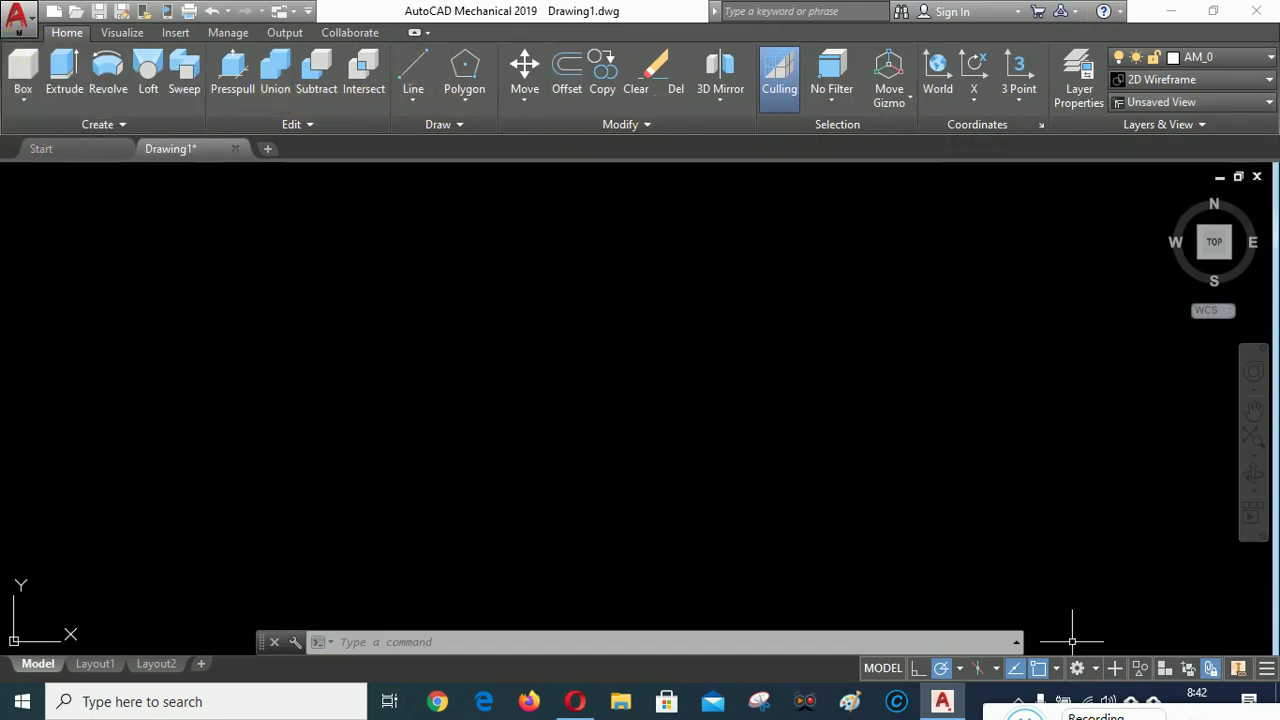
{"action": "left_click", "coordinate": [1094, 668]}
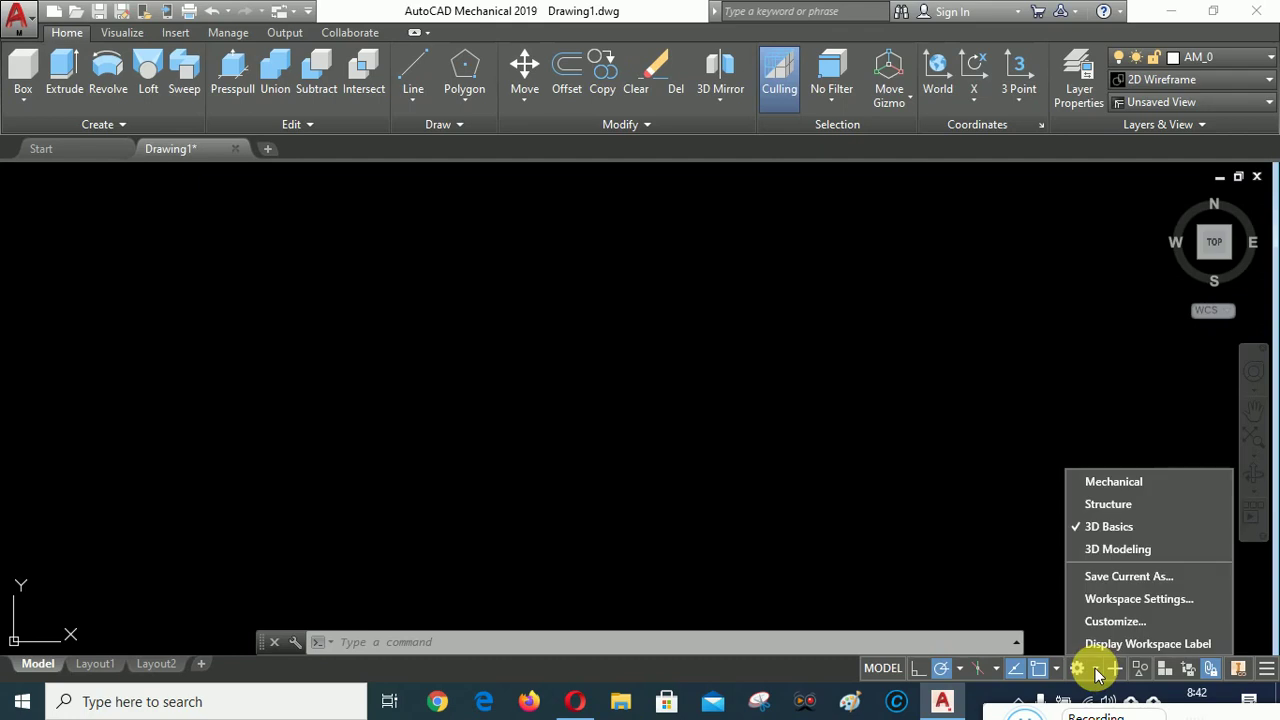
{"action": "left_click", "coordinate": [1112, 549]}
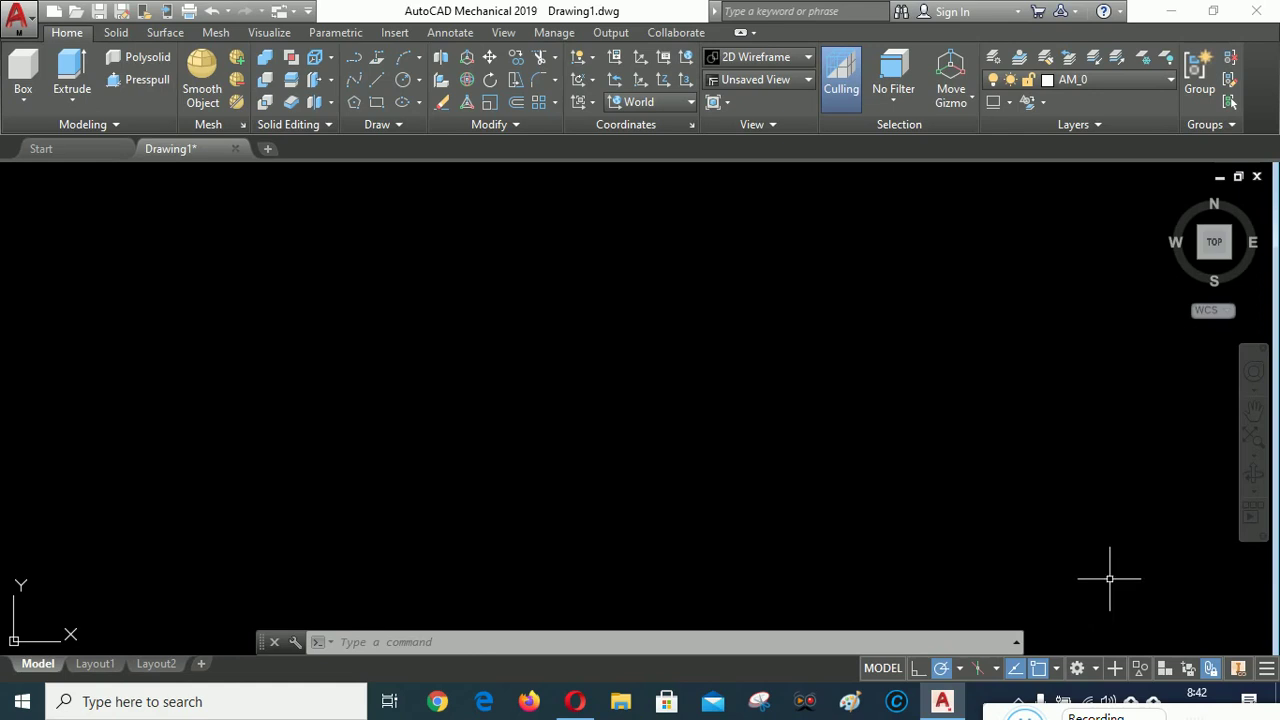
{"action": "left_click", "coordinate": [1096, 668]}
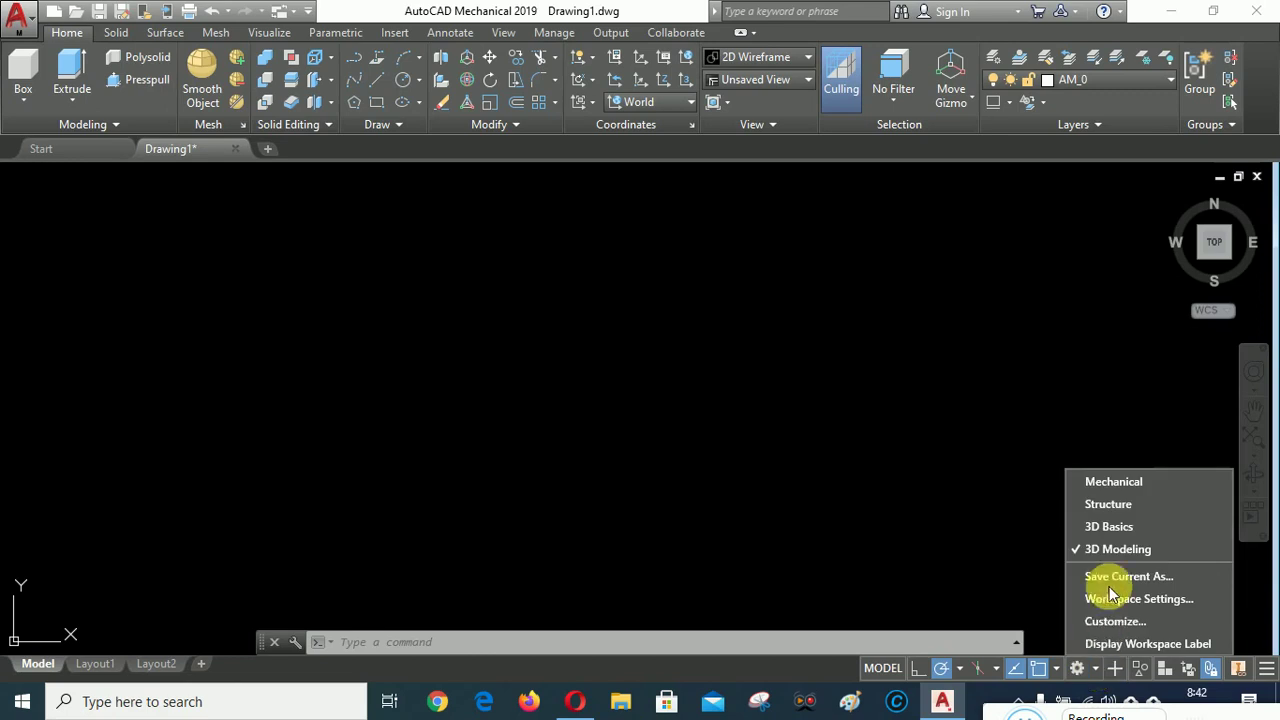
{"action": "left_click", "coordinate": [1126, 483]}
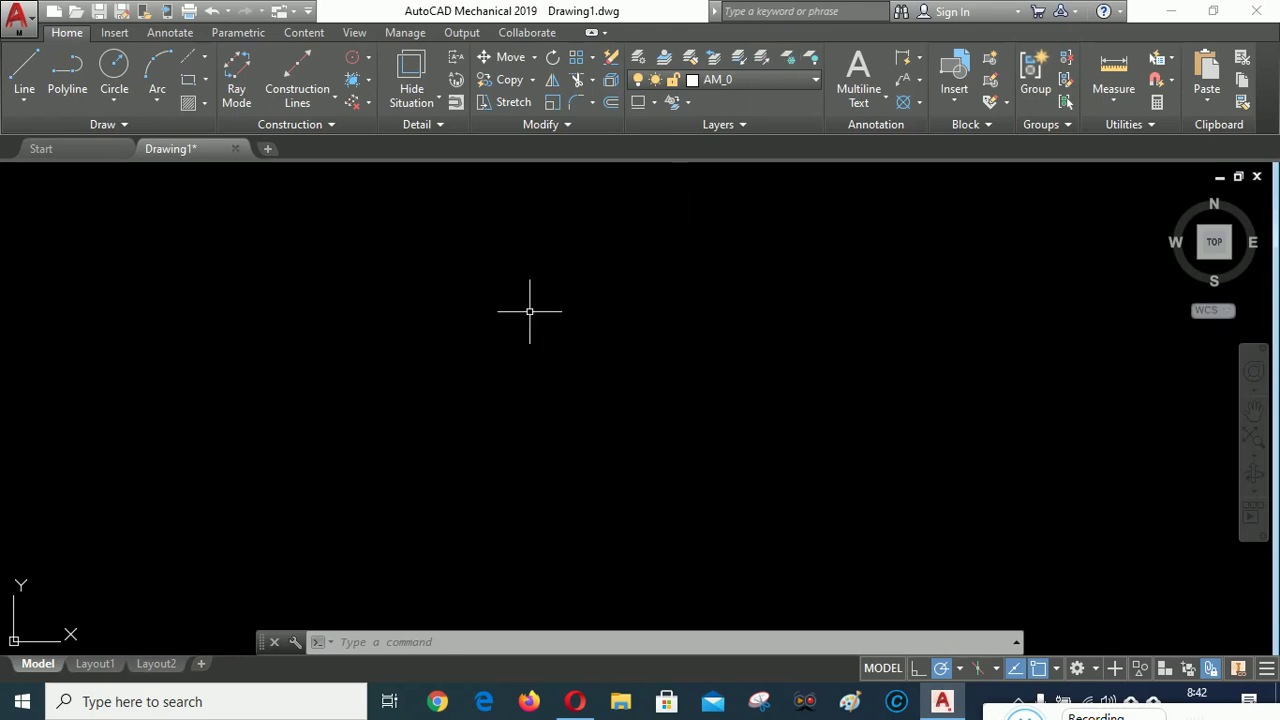
- Turn on the grid display through the DS Drafting Settings dialog and apply it
{"action": "type", "text": "DS"}
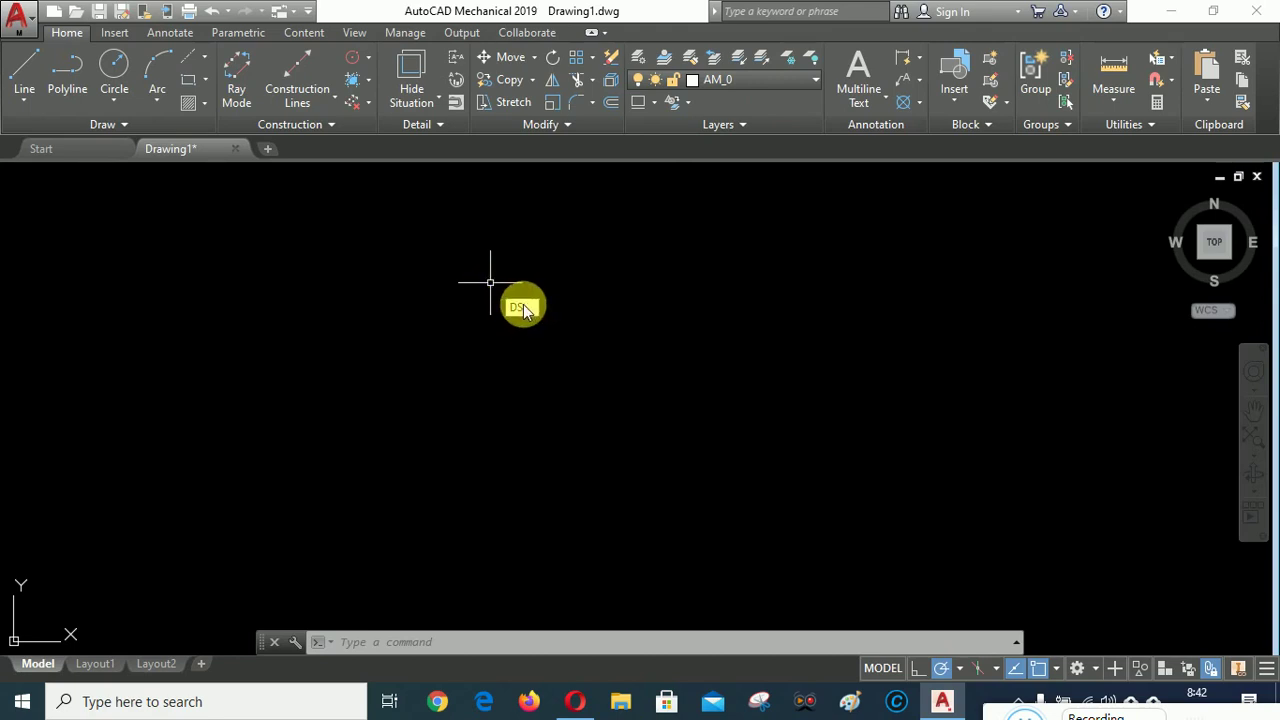
{"action": "left_click", "coordinate": [524, 310]}
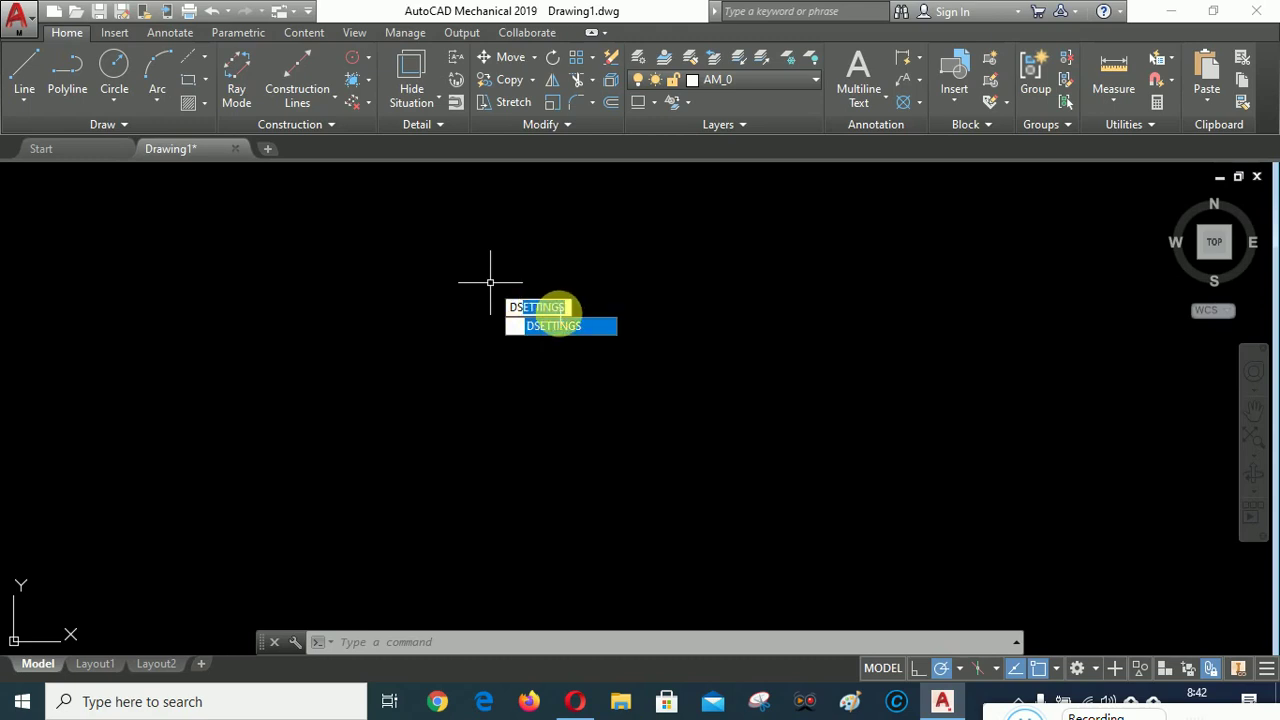
{"action": "key", "text": "Return"}
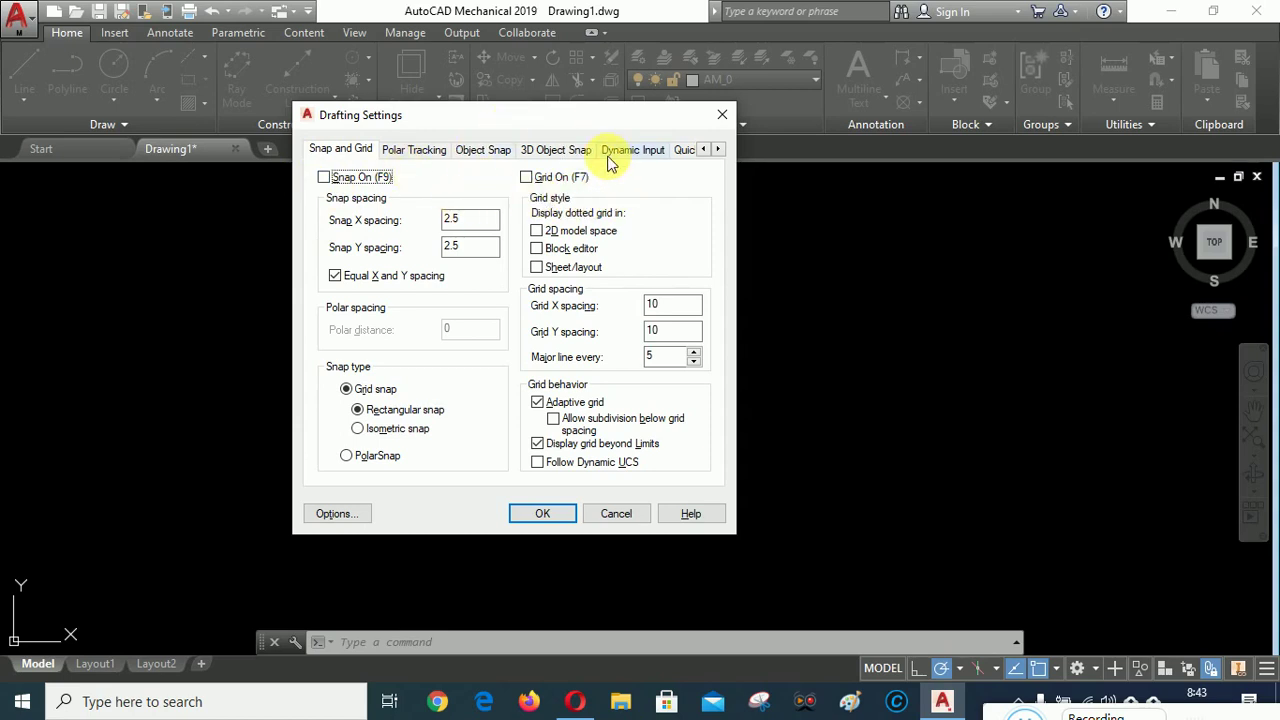
{"action": "left_click", "coordinate": [526, 180]}
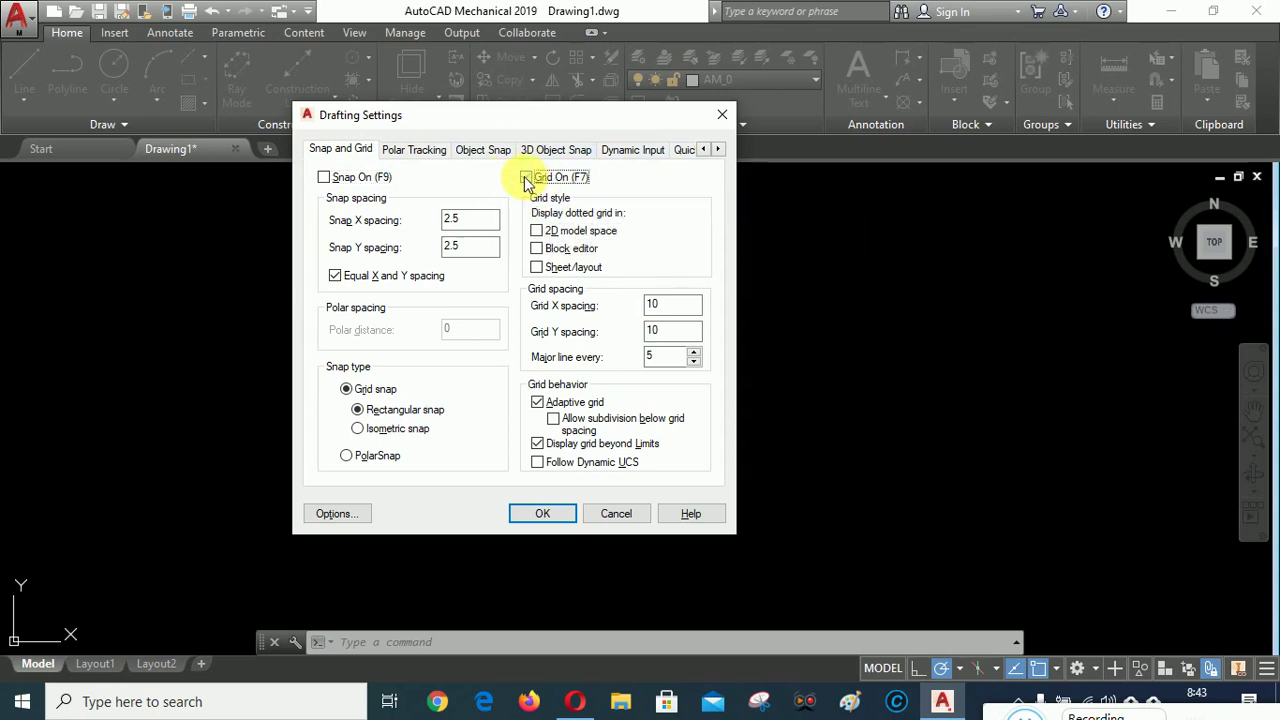
{"action": "left_click", "coordinate": [526, 178]}
{"action": "left_click", "coordinate": [542, 513]}
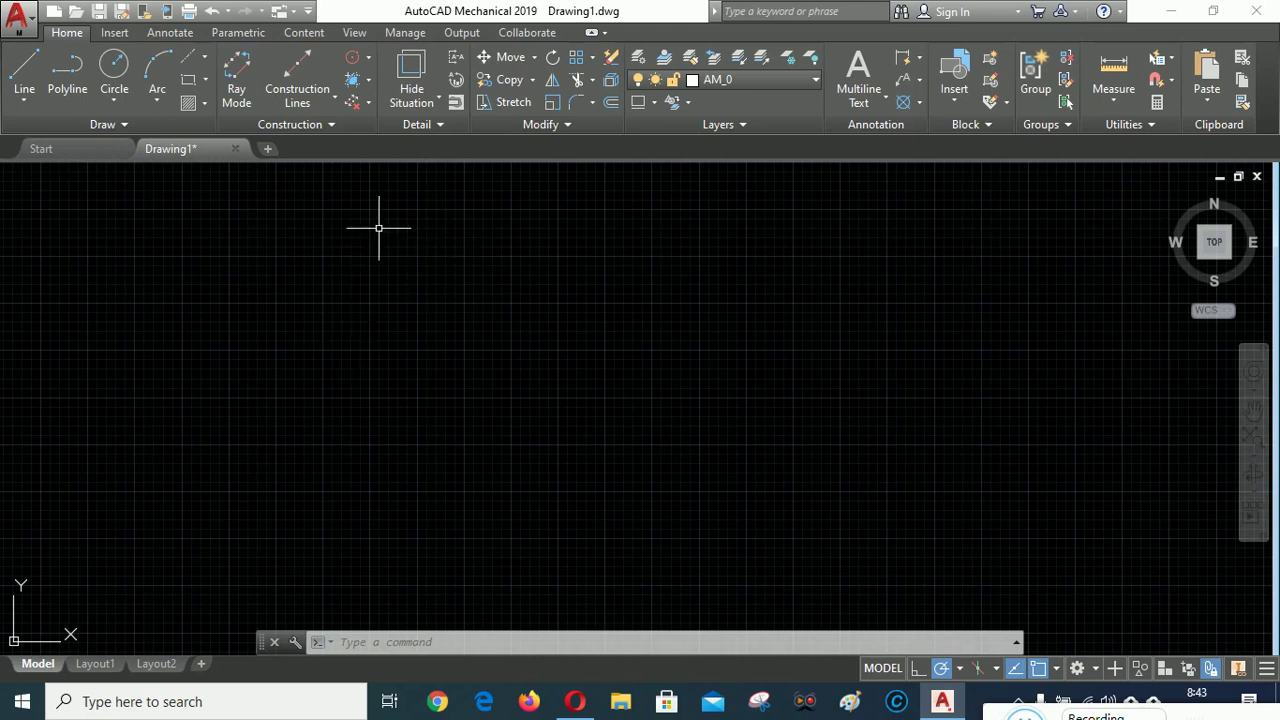
- Reopen Drafting Settings with DS and untick Grid On
{"action": "type", "text": "D"}
{"action": "type", "text": "SETTINGS"}
{"action": "key", "text": "Return"}
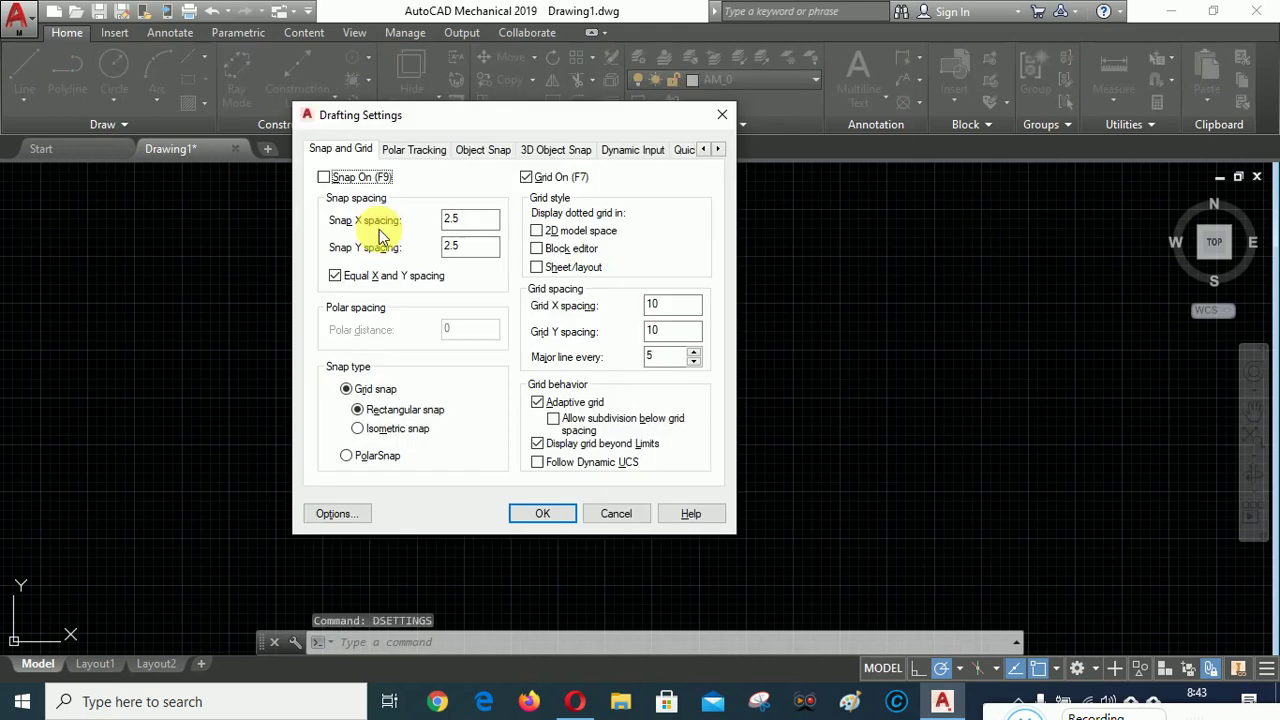
{"action": "left_click", "coordinate": [528, 178]}
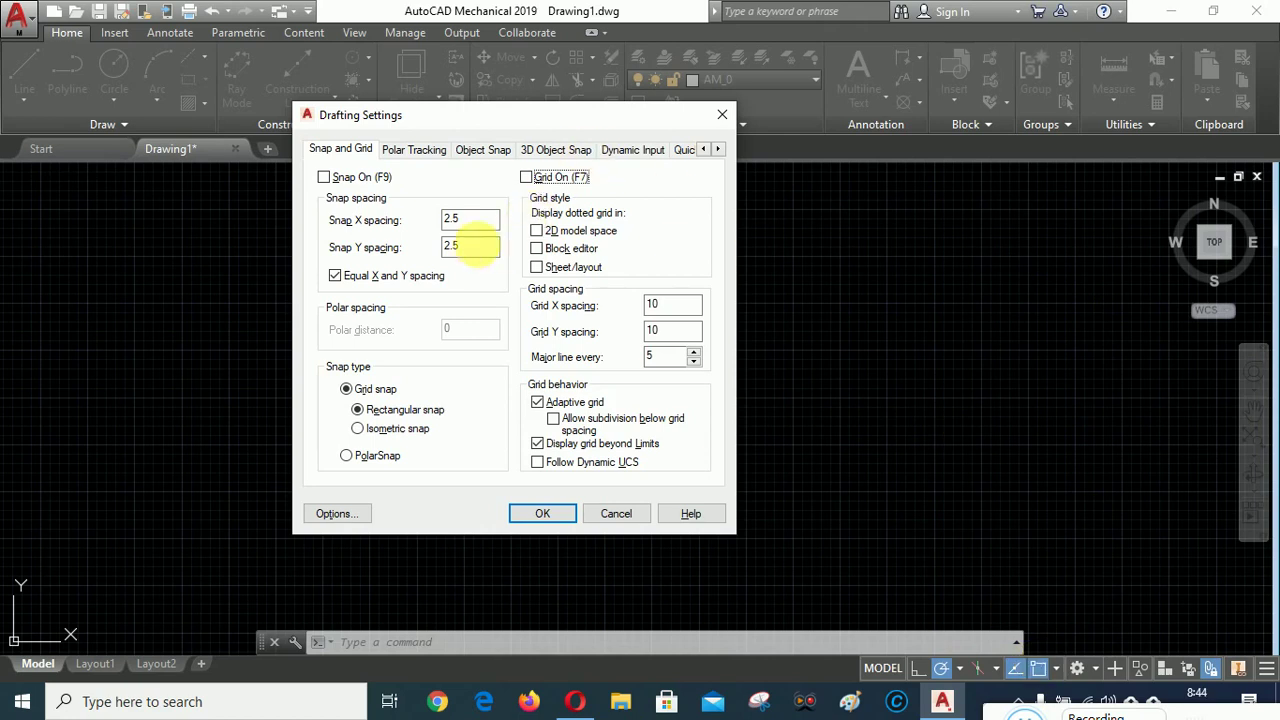
- Enter 0.001 as the snap X spacing, then move to the Polar Tracking settings
{"action": "double_click", "coordinate": [477, 227]}
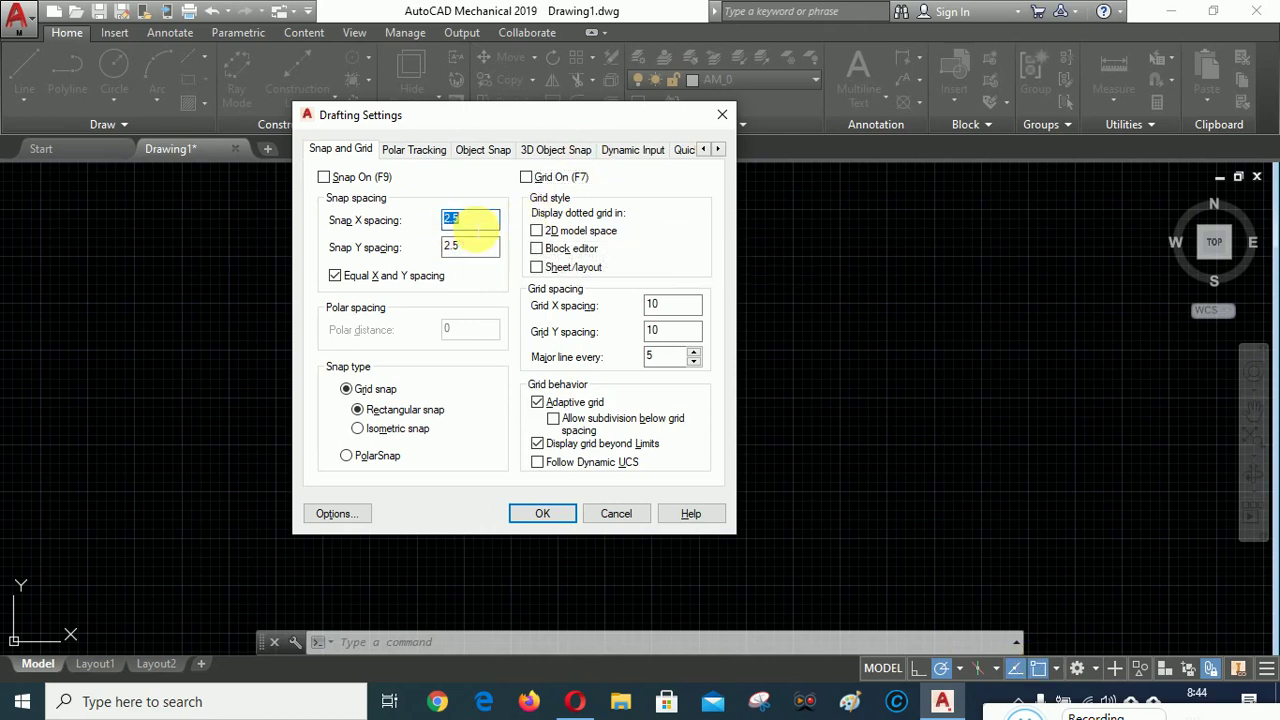
{"action": "type", "text": "0"}
{"action": "type", "text": ".001"}
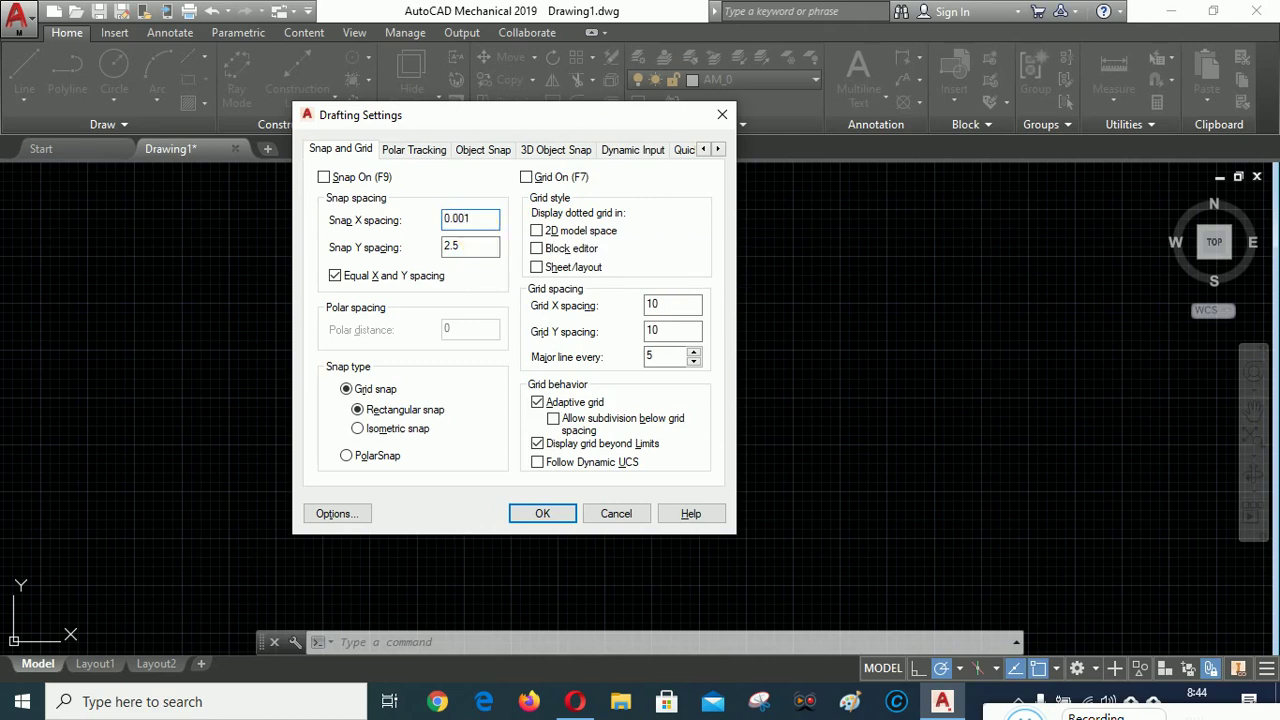
{"action": "left_click", "coordinate": [468, 247]}
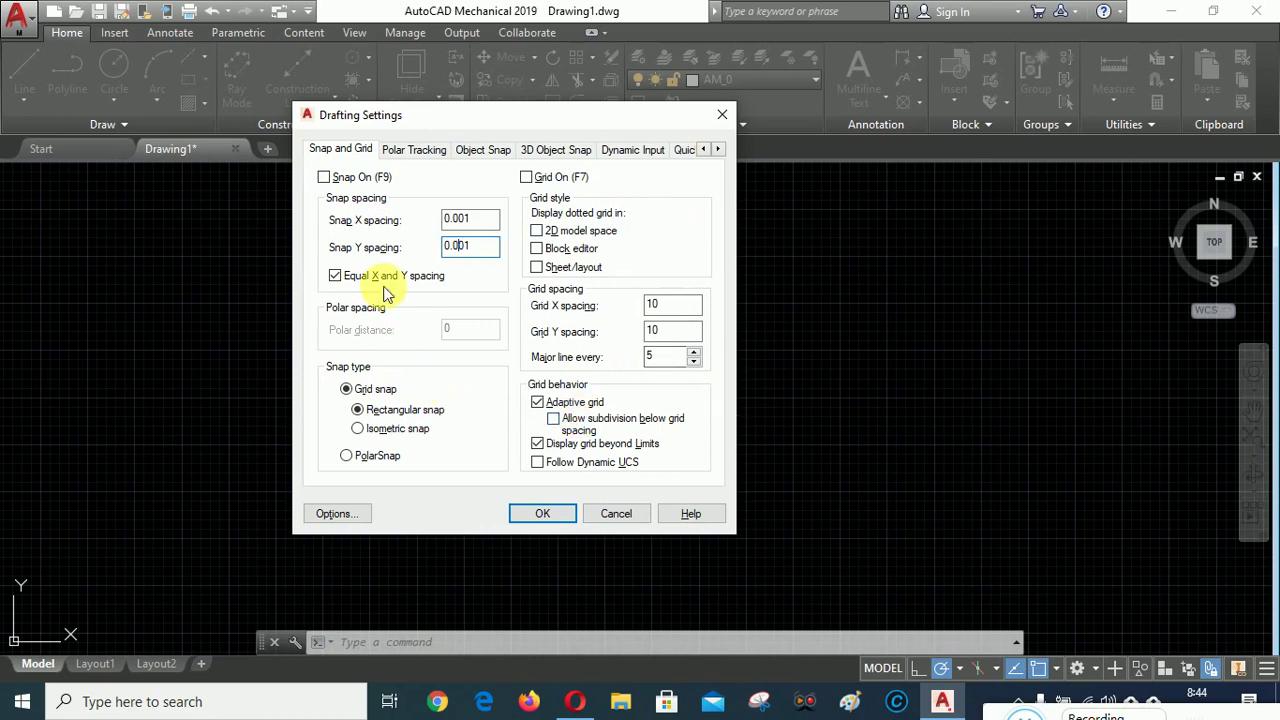
{"action": "left_click", "coordinate": [414, 150]}
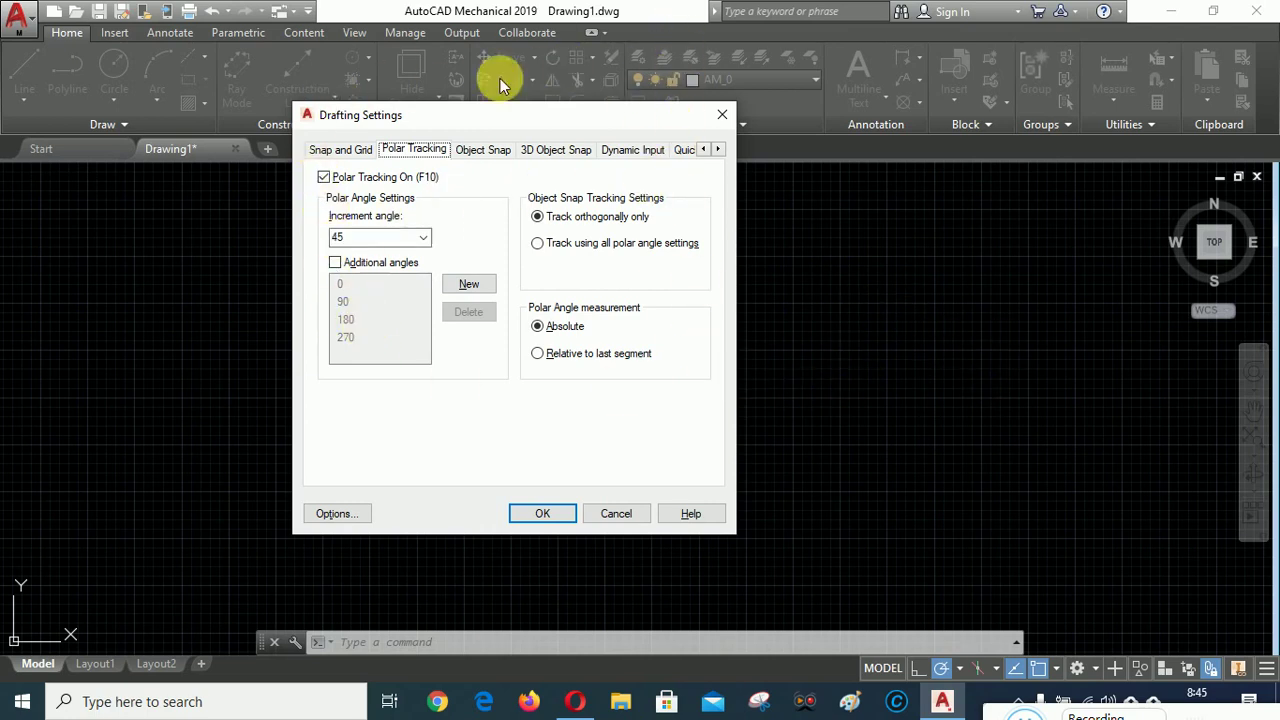
- Apply the 45° polar tracking settings and test a trial line from a picked point, then cancel it
{"action": "left_click", "coordinate": [548, 513]}
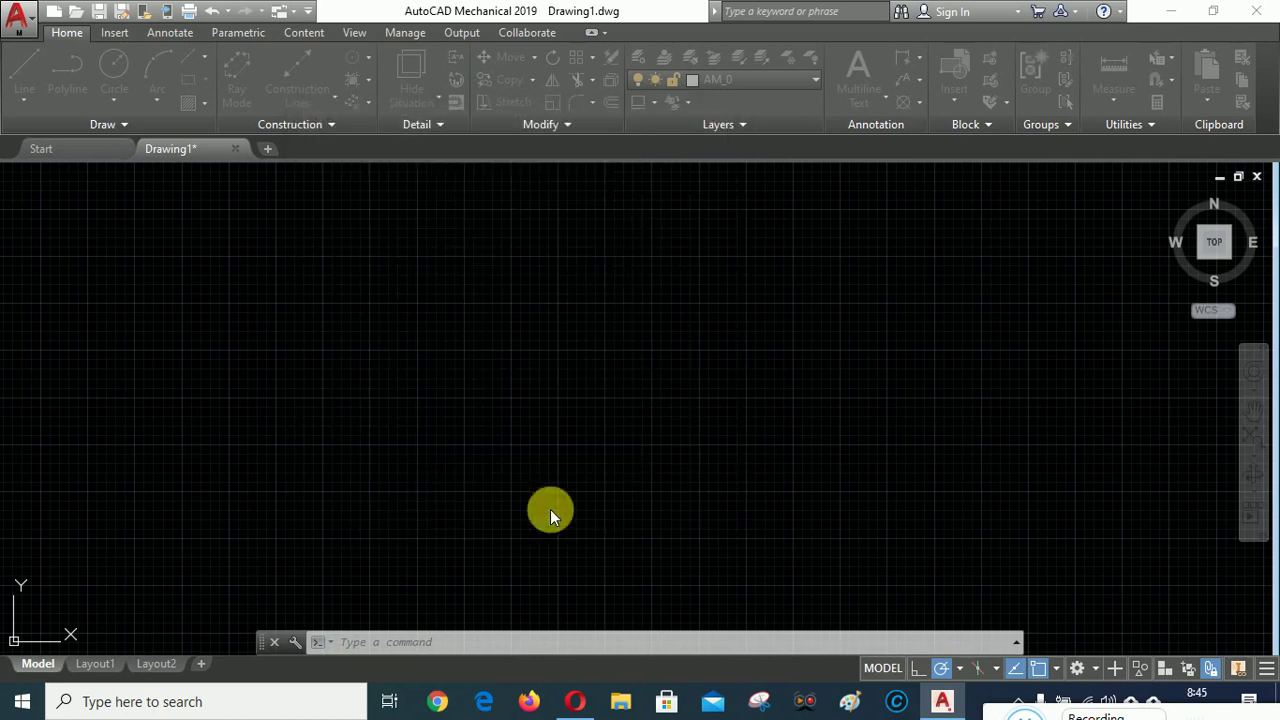
{"action": "left_click", "coordinate": [24, 70]}
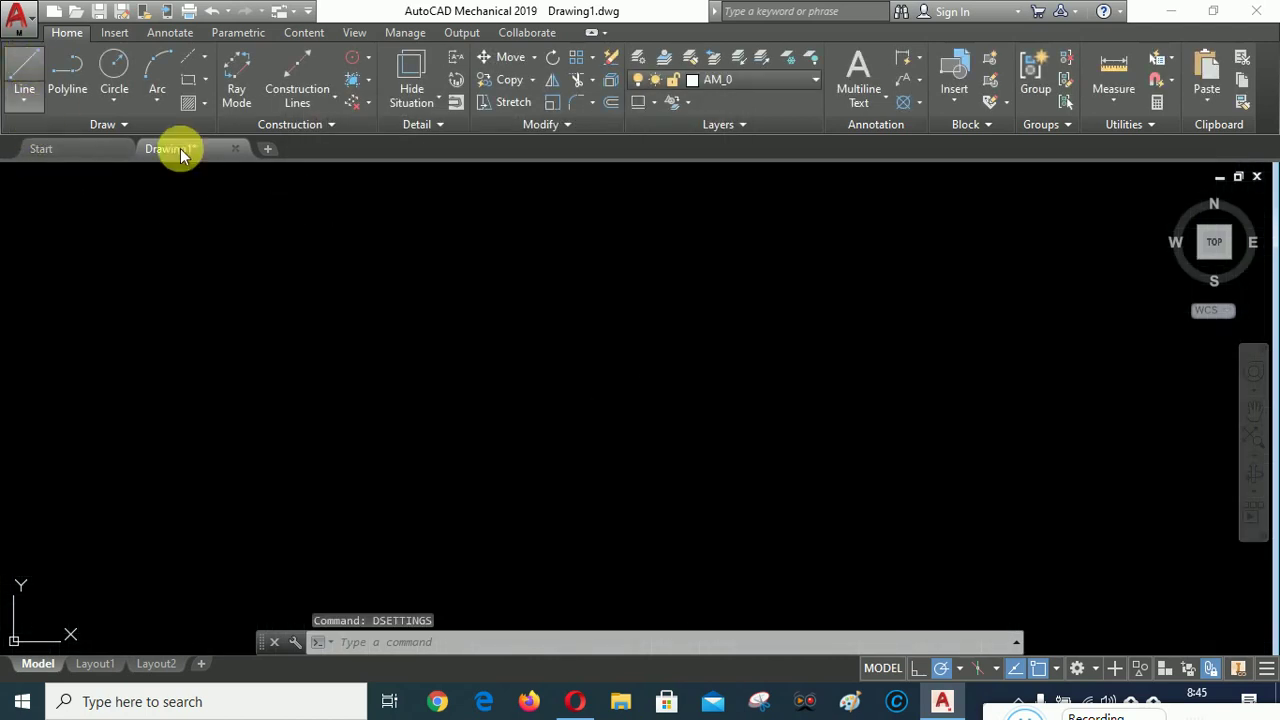
{"action": "left_click", "coordinate": [440, 381]}
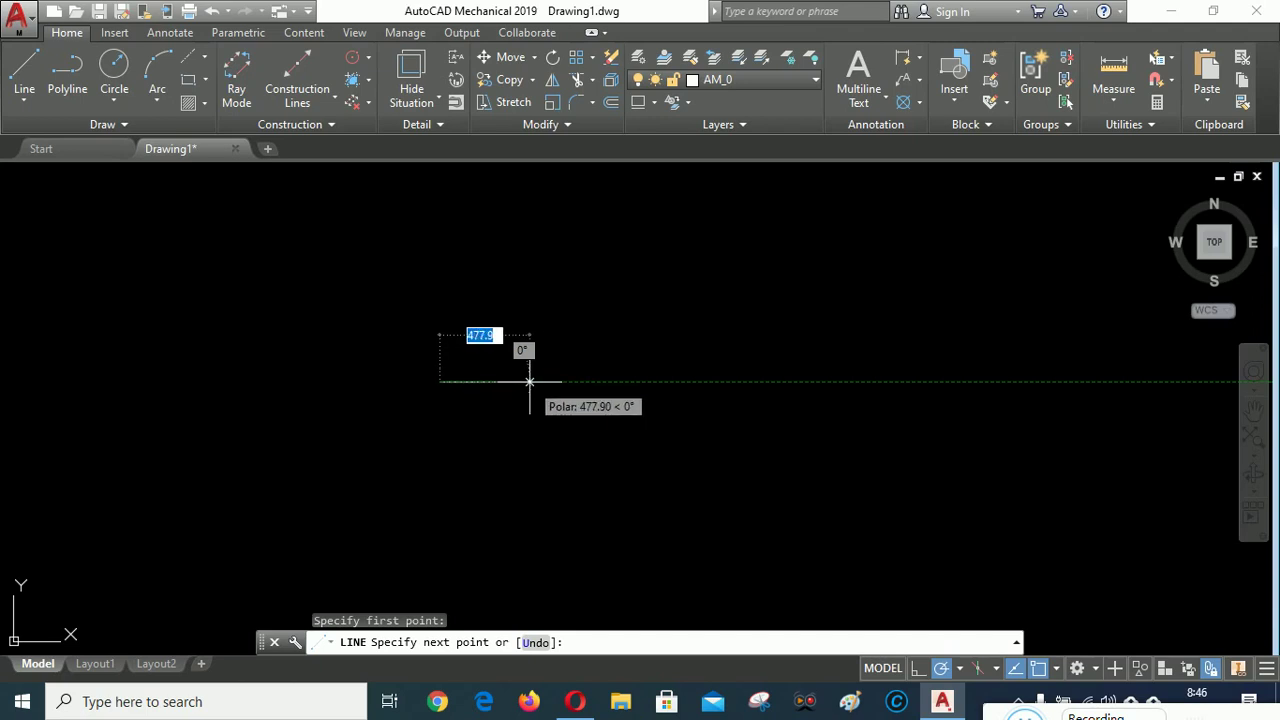
{"action": "key", "text": "Escape"}
- Change the polar increment angle to 30° and start a test line to check the tracking
{"action": "type", "text": "DS"}
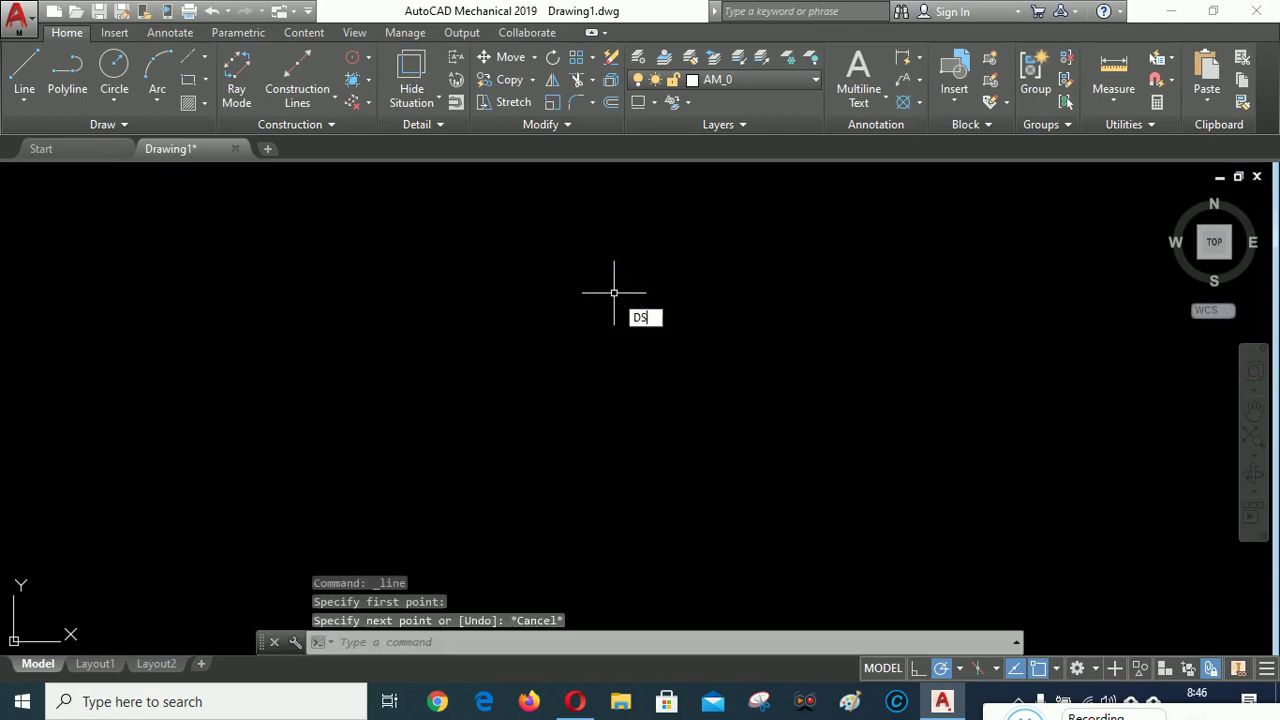
{"action": "key", "text": "Return"}
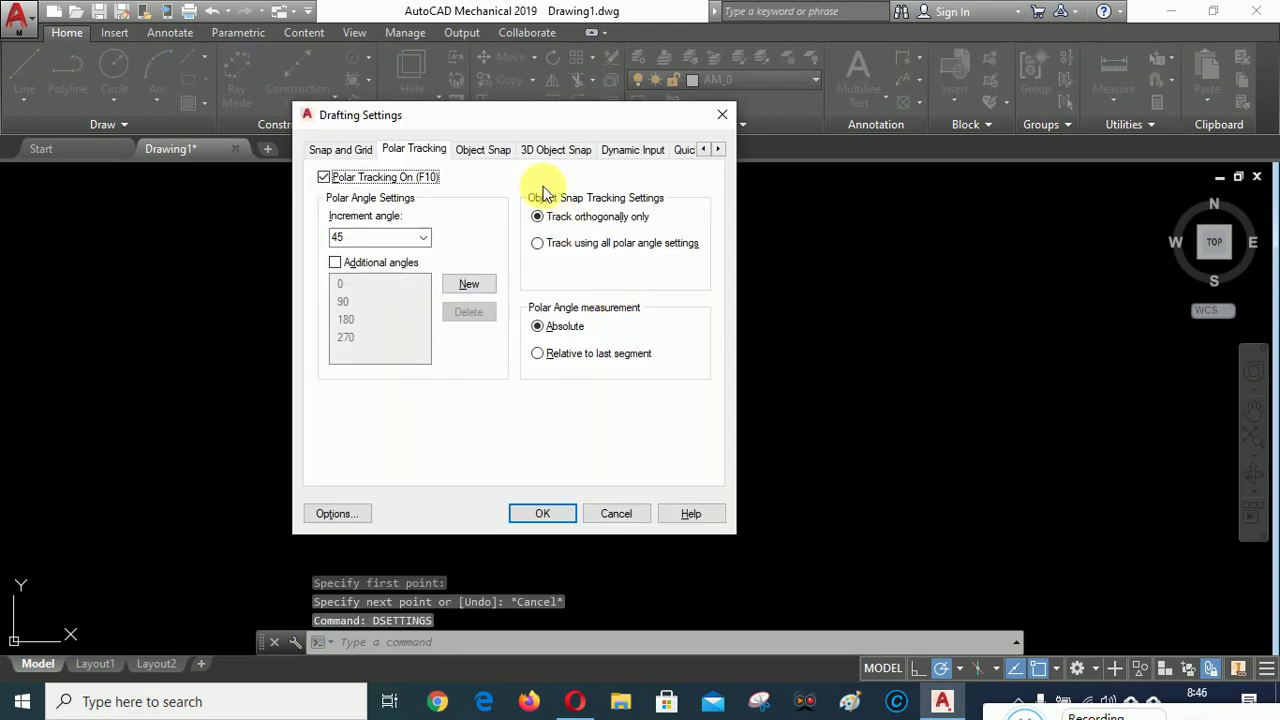
{"action": "left_click", "coordinate": [375, 241]}
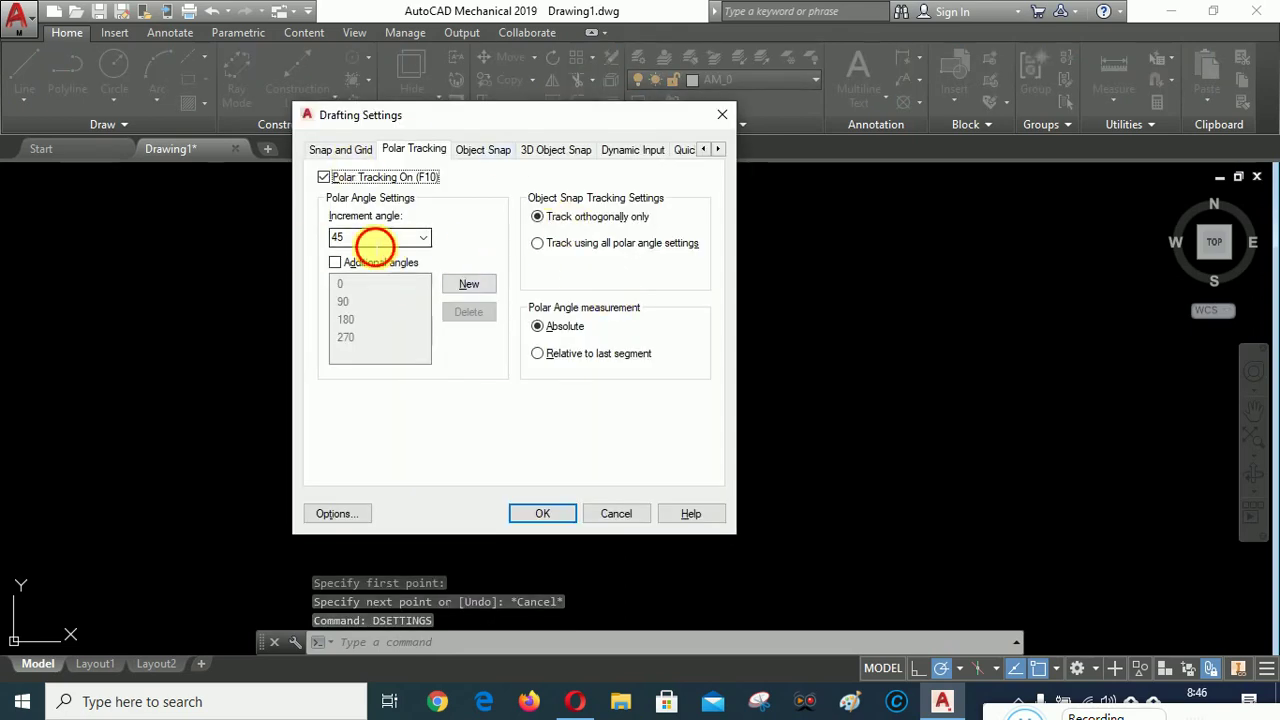
{"action": "type", "text": "30"}
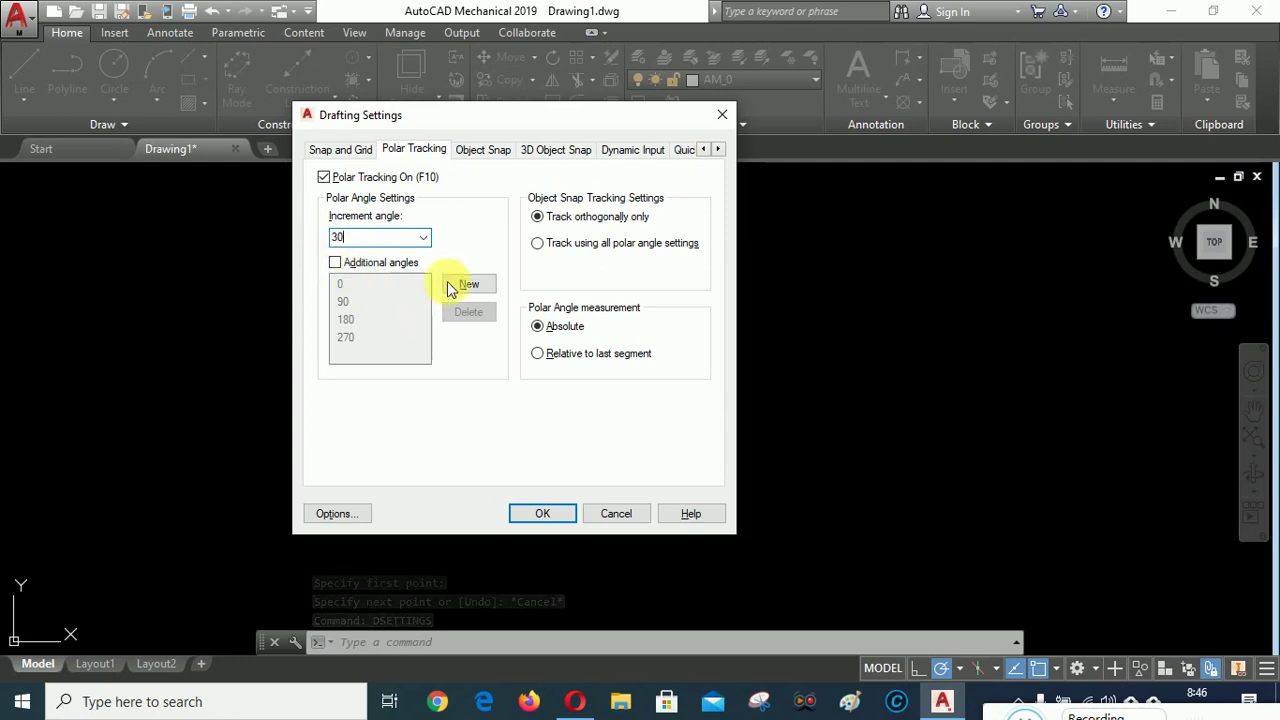
{"action": "left_click", "coordinate": [543, 514]}
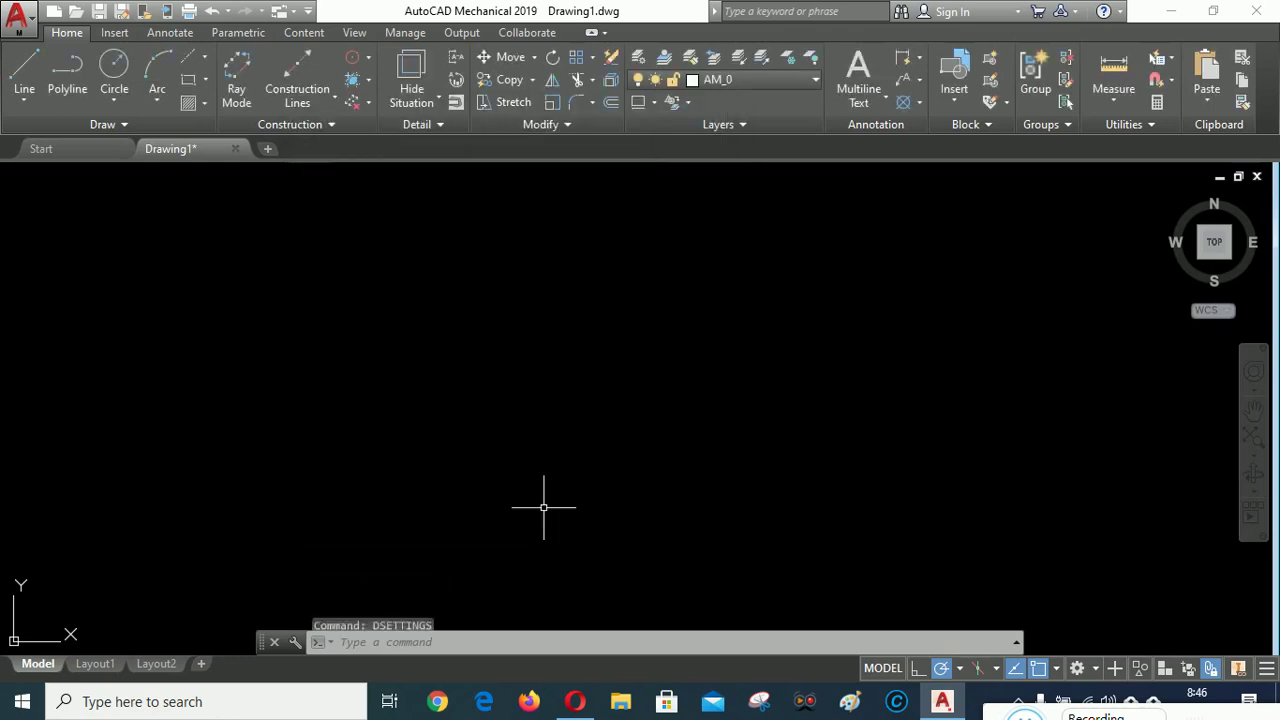
{"action": "left_click", "coordinate": [24, 70]}
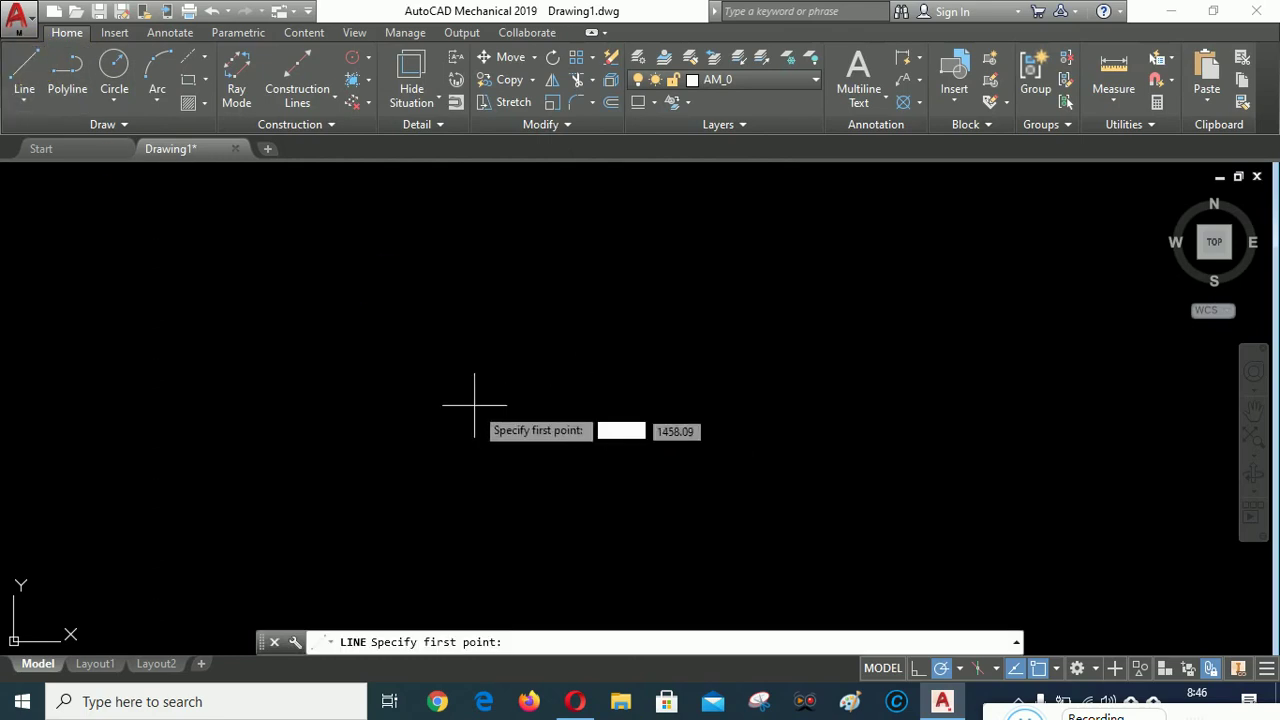
{"action": "left_click", "coordinate": [454, 383]}
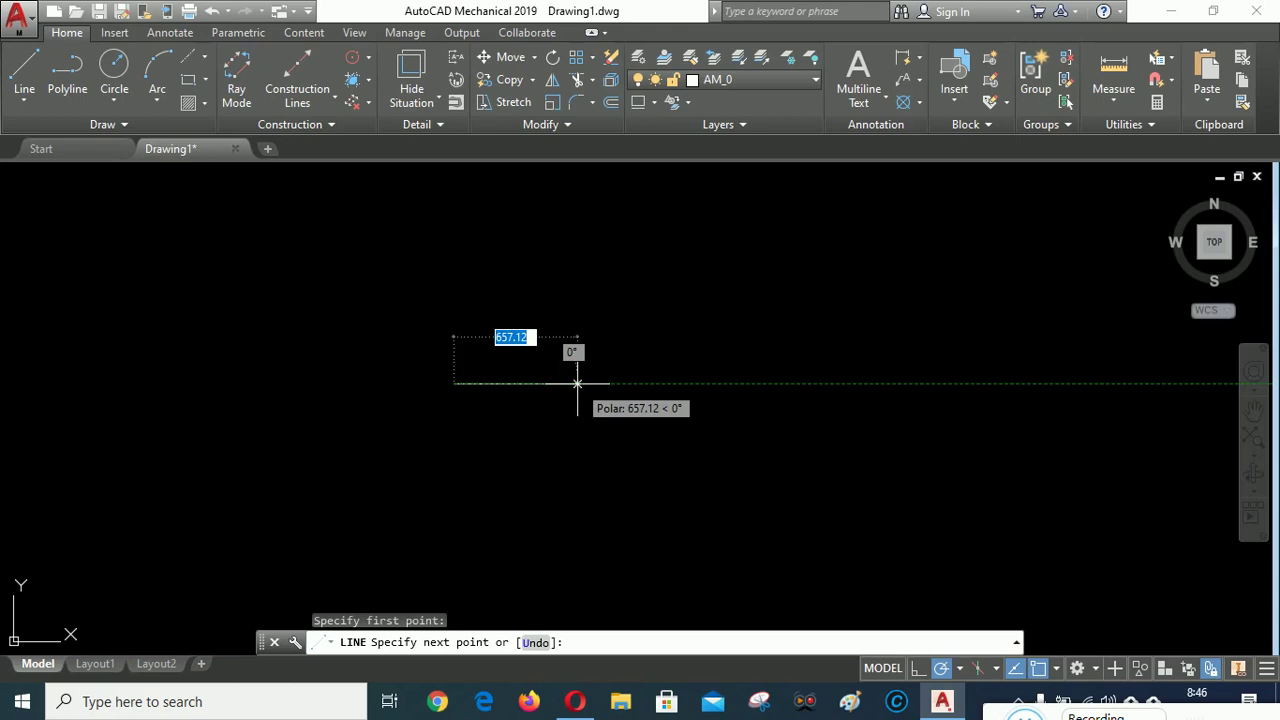
- Cancel the test line, reset the polar increment to 45°, and select all object snap modes
{"action": "key", "text": "Escape"}
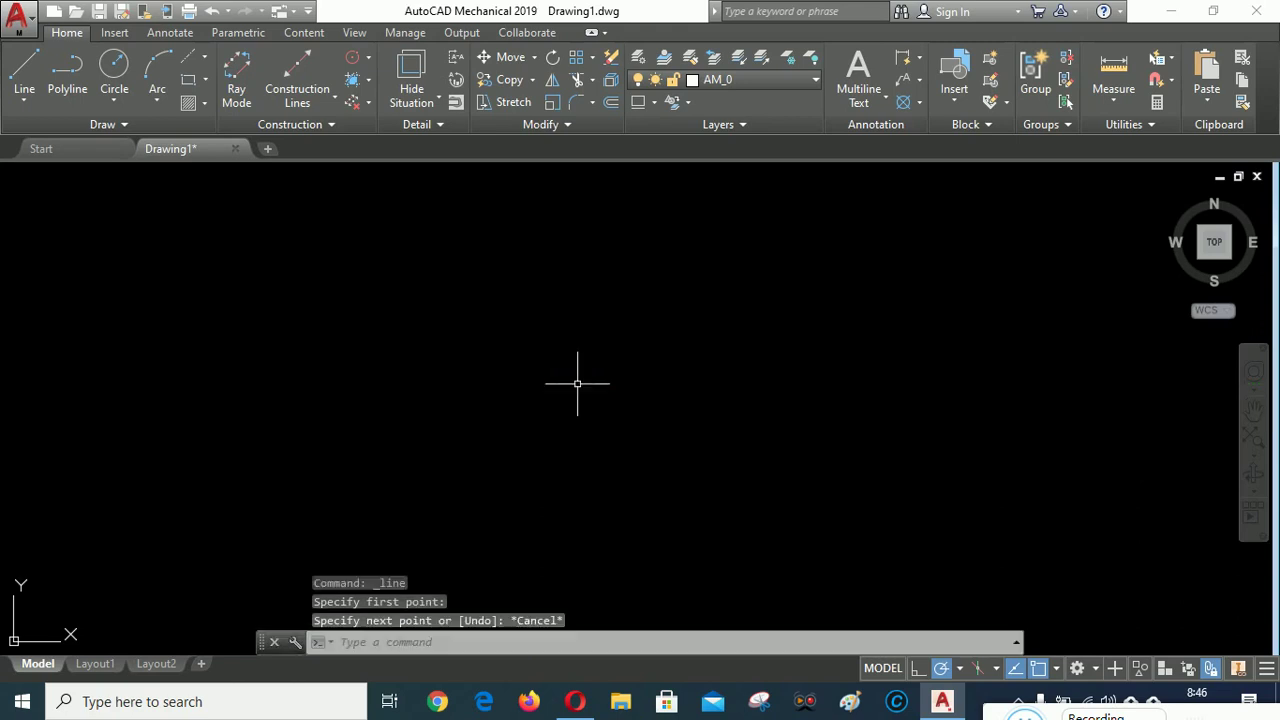
{"action": "type", "text": "d"}
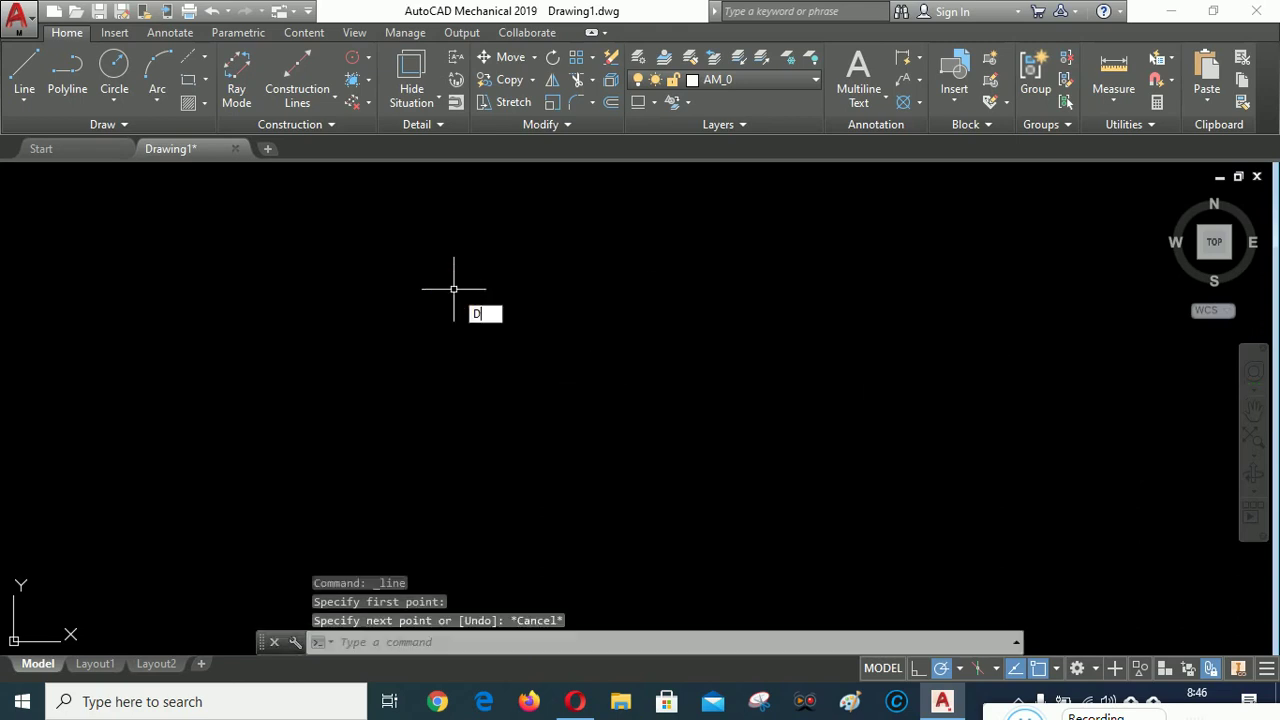
{"action": "type", "text": "s"}
{"action": "key", "text": "Return"}
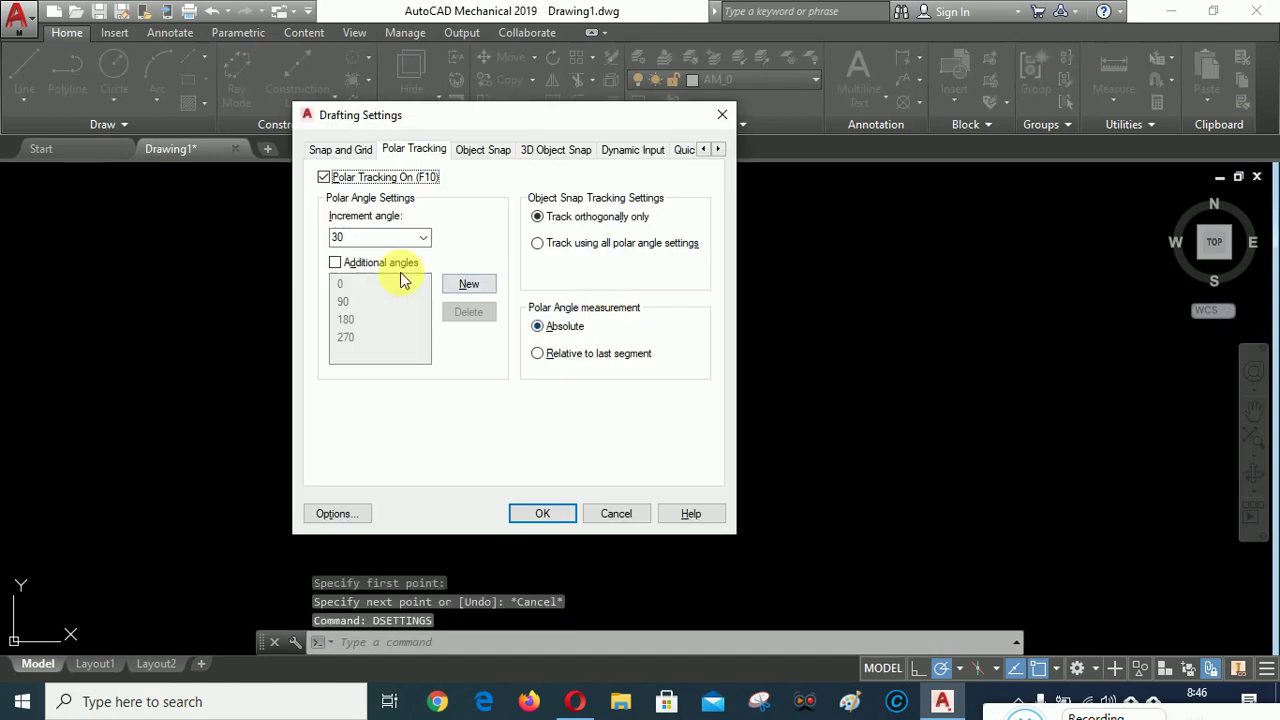
{"action": "left_click", "coordinate": [370, 238]}
{"action": "type", "text": "4"}
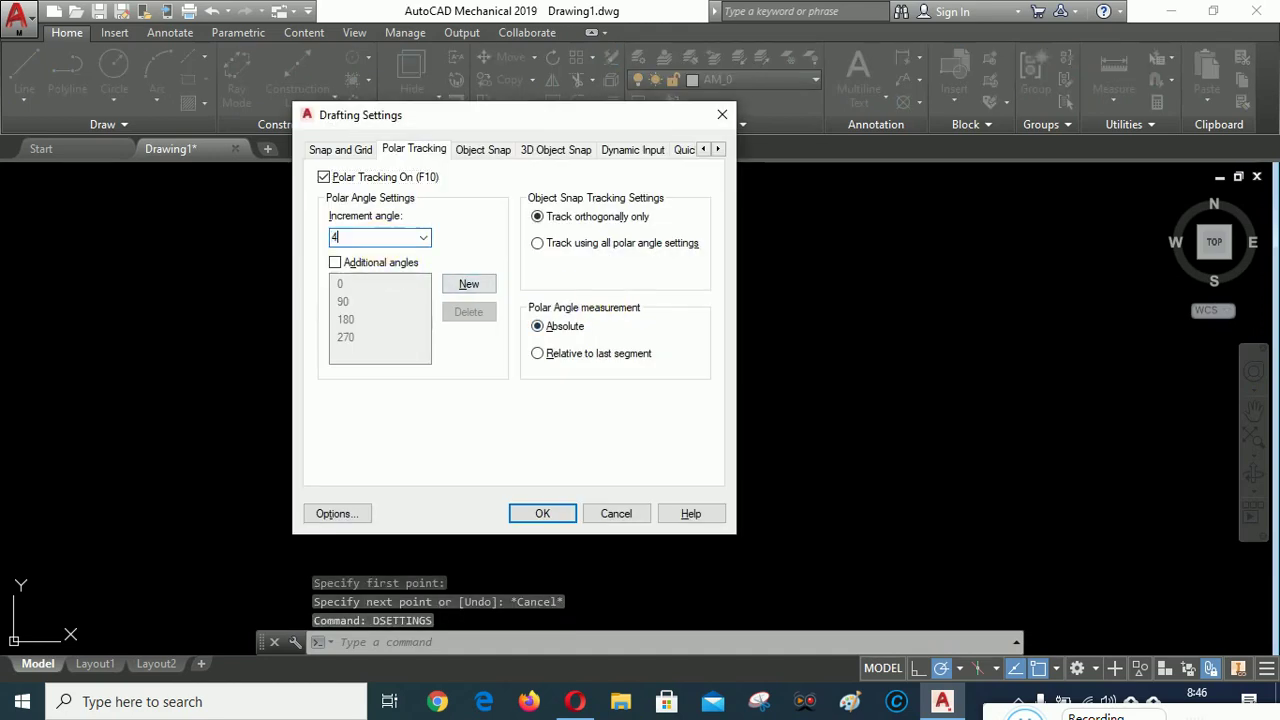
{"action": "type", "text": "5"}
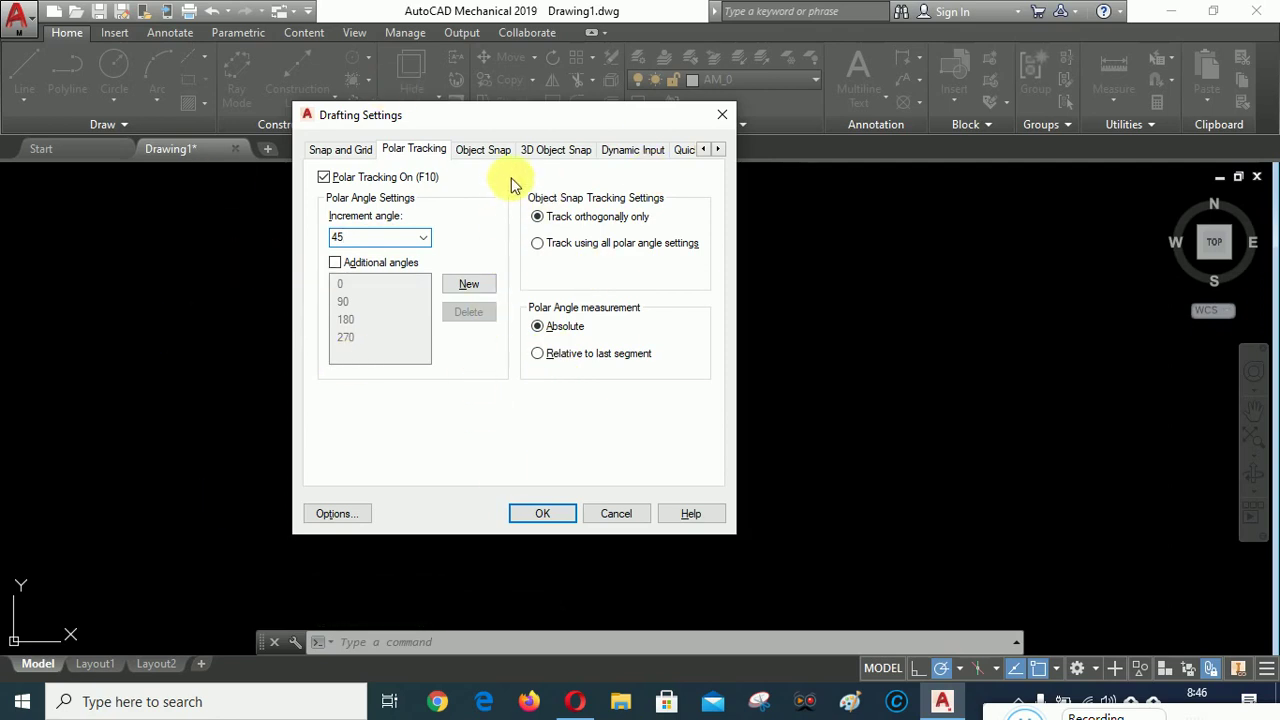
{"action": "left_click", "coordinate": [487, 150]}
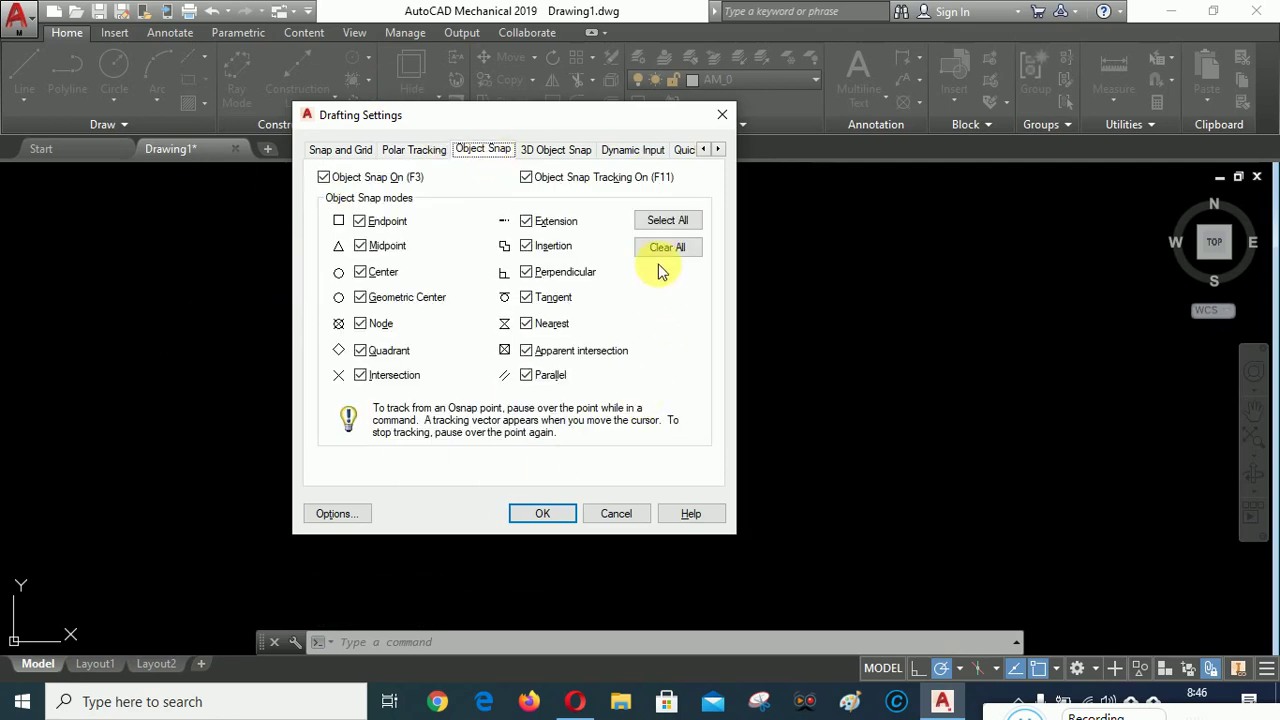
{"action": "left_click", "coordinate": [670, 219]}
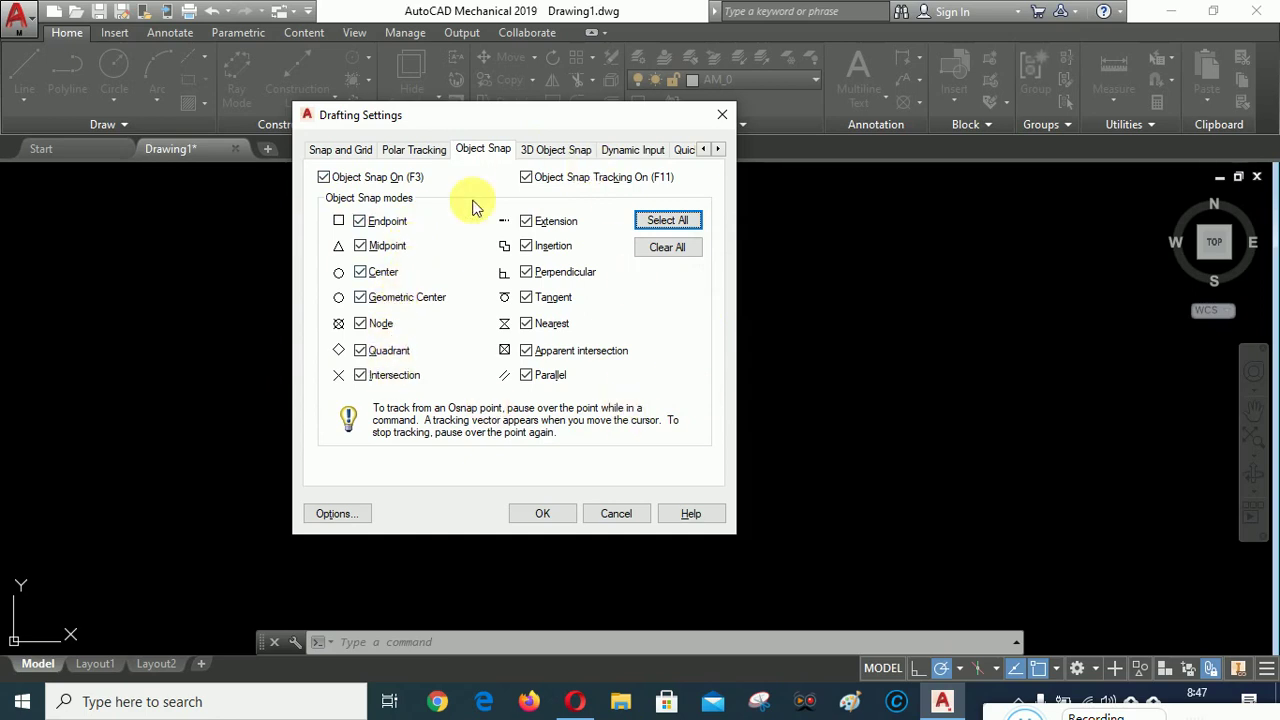
- Turn on all 3D point cloud object snaps, review Dynamic Input, and apply the drafting settings
{"action": "left_click", "coordinate": [568, 151]}
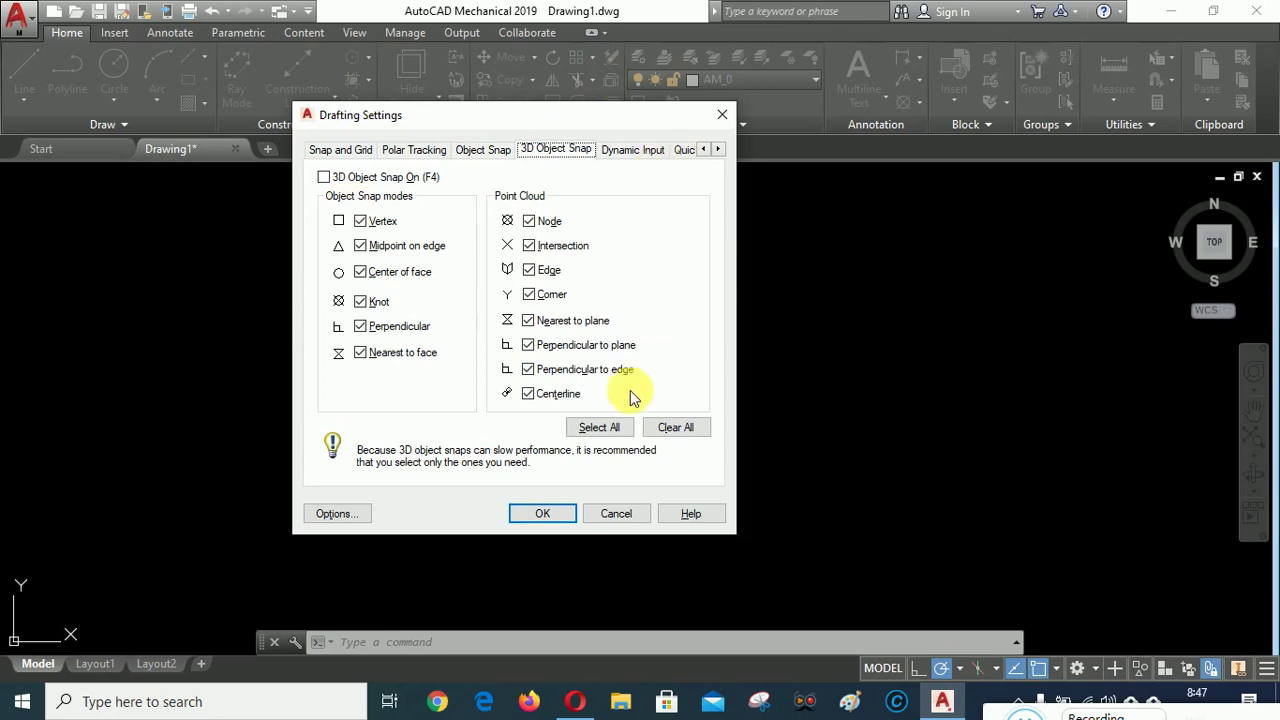
{"action": "left_click", "coordinate": [600, 427]}
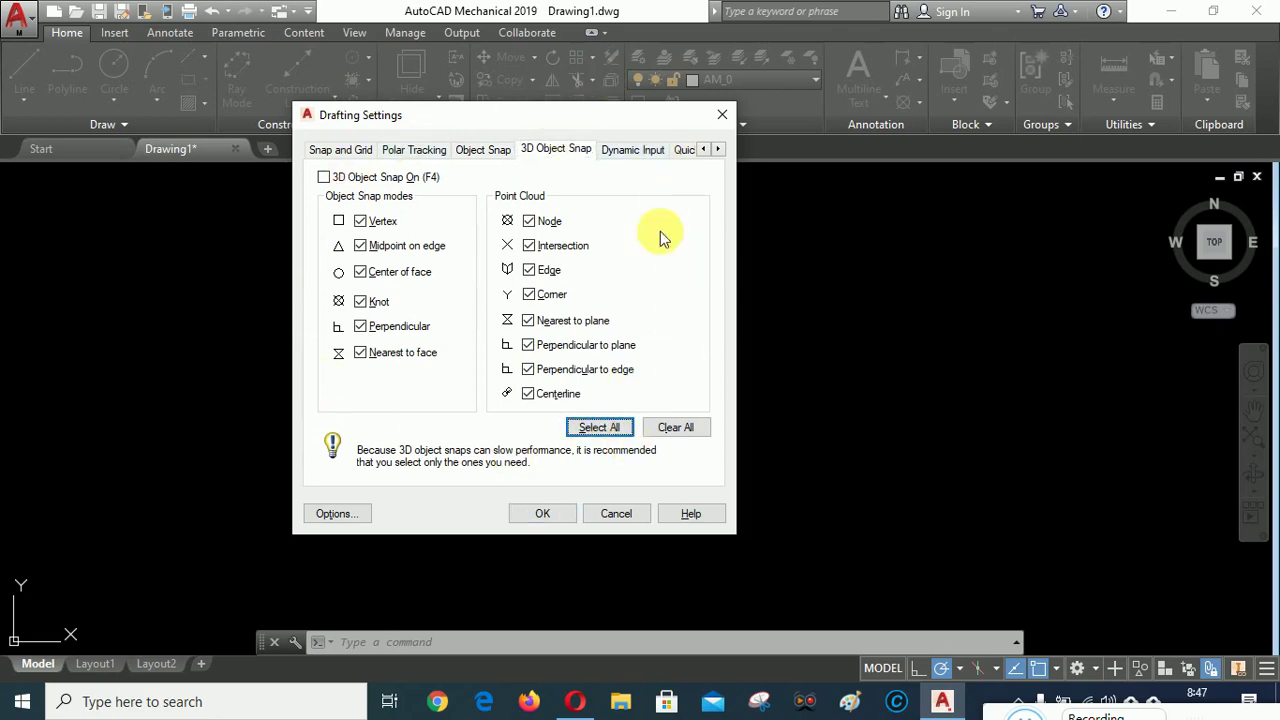
{"action": "left_click", "coordinate": [636, 149]}
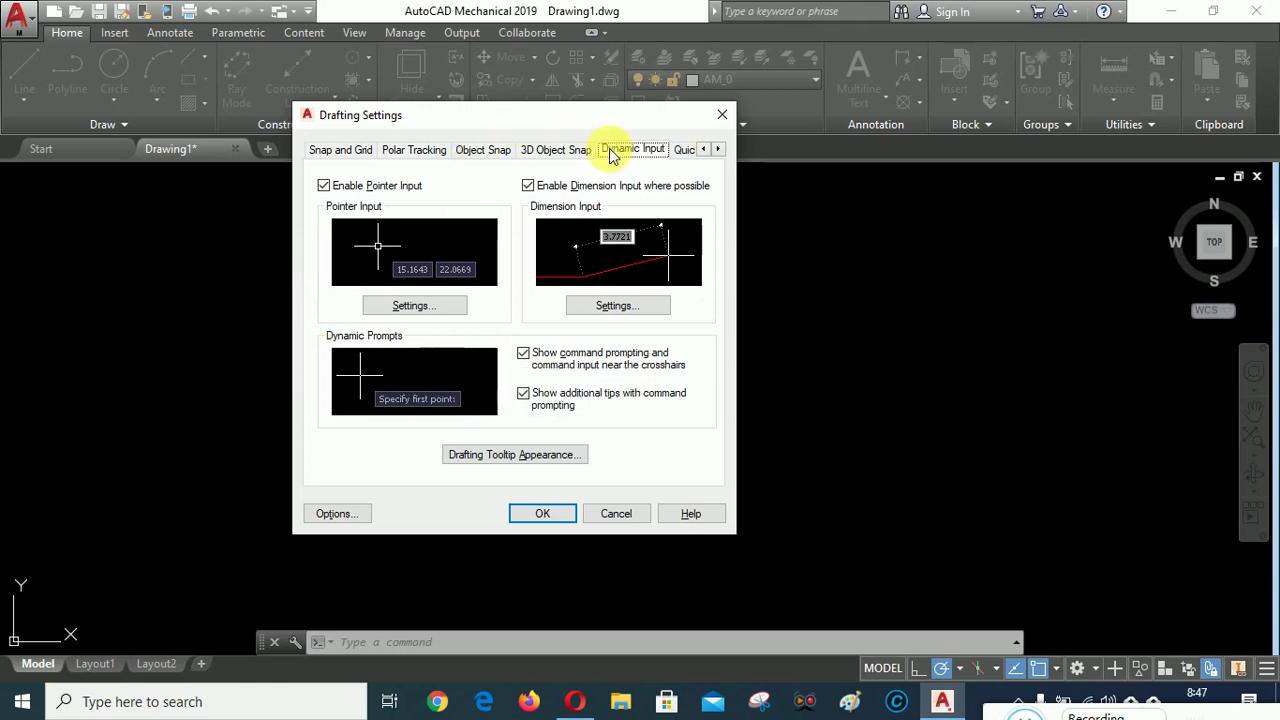
{"action": "left_click", "coordinate": [545, 514]}
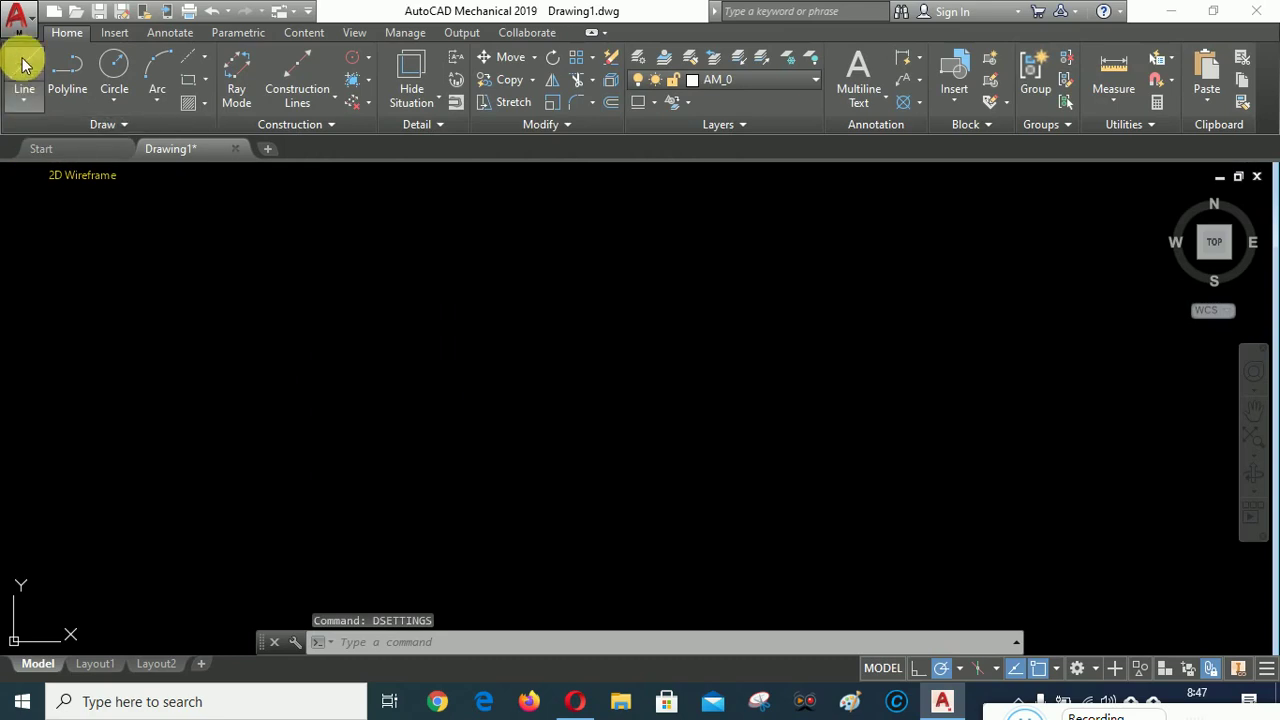
- Draw a 900-unit line at 30° starting left of the drawing's centre
{"action": "left_click", "coordinate": [24, 70]}
{"action": "left_click", "coordinate": [362, 355]}
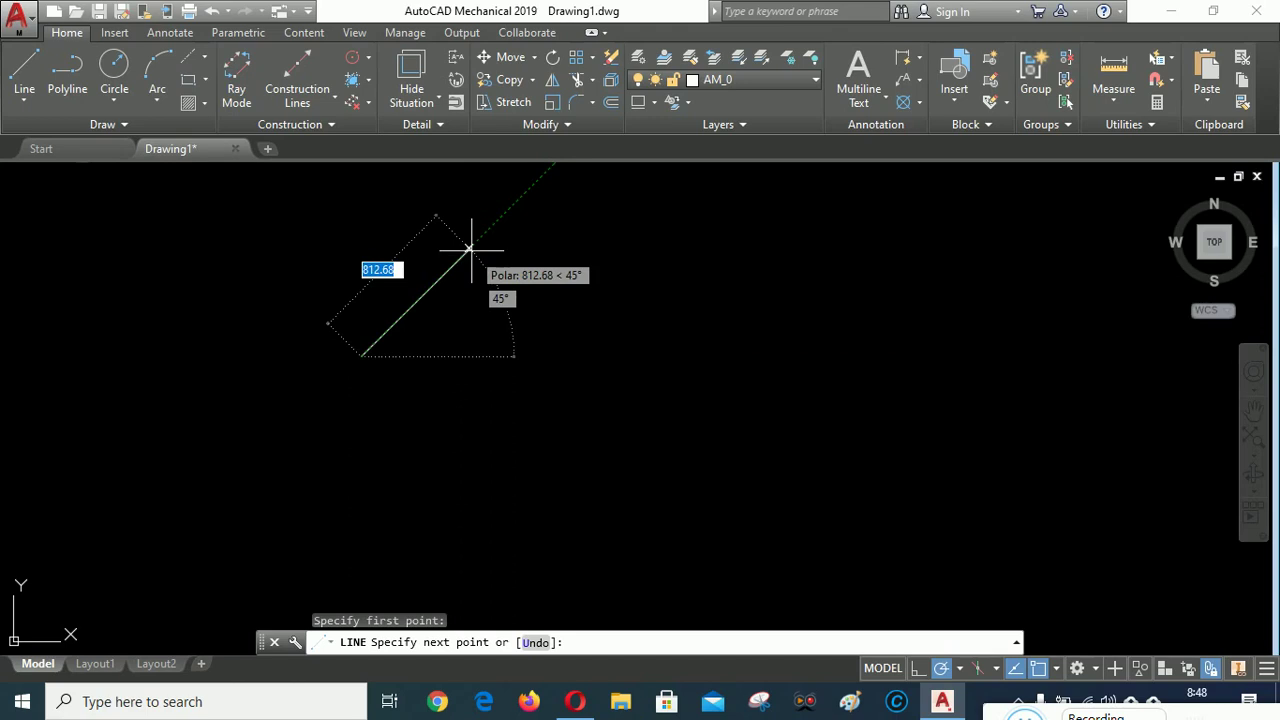
{"action": "type", "text": "900"}
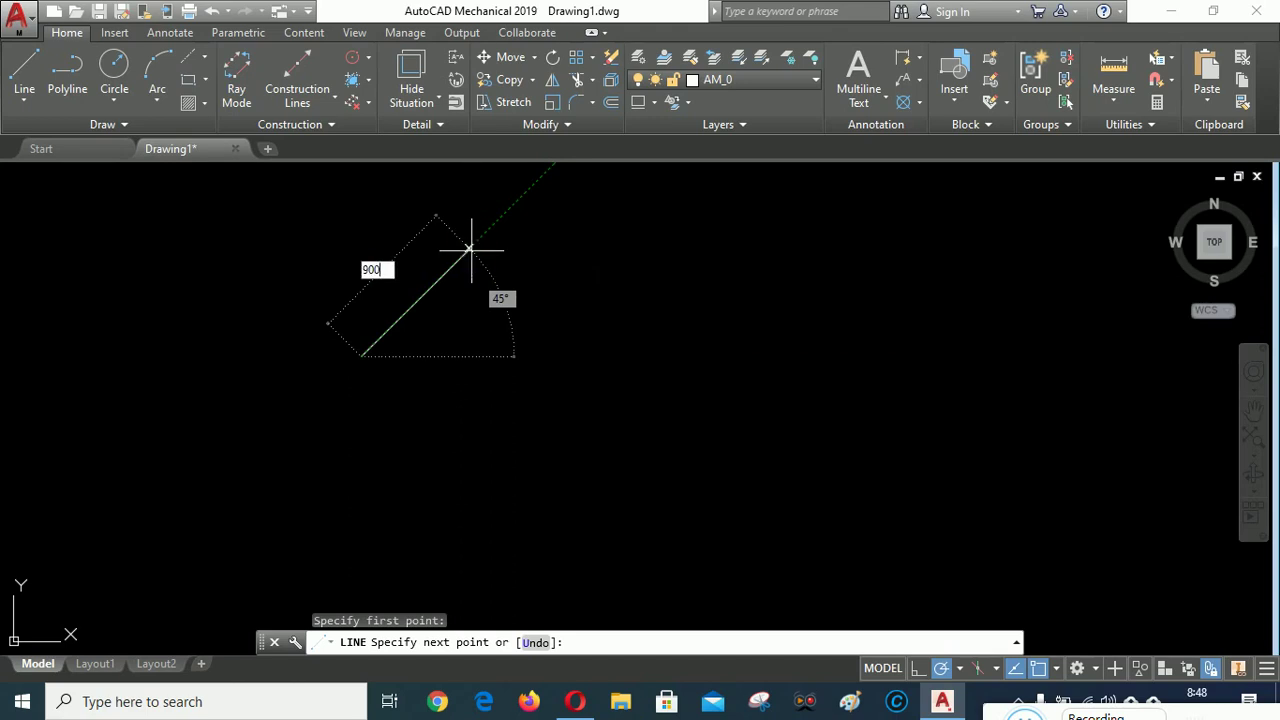
{"action": "key", "text": "Tab"}
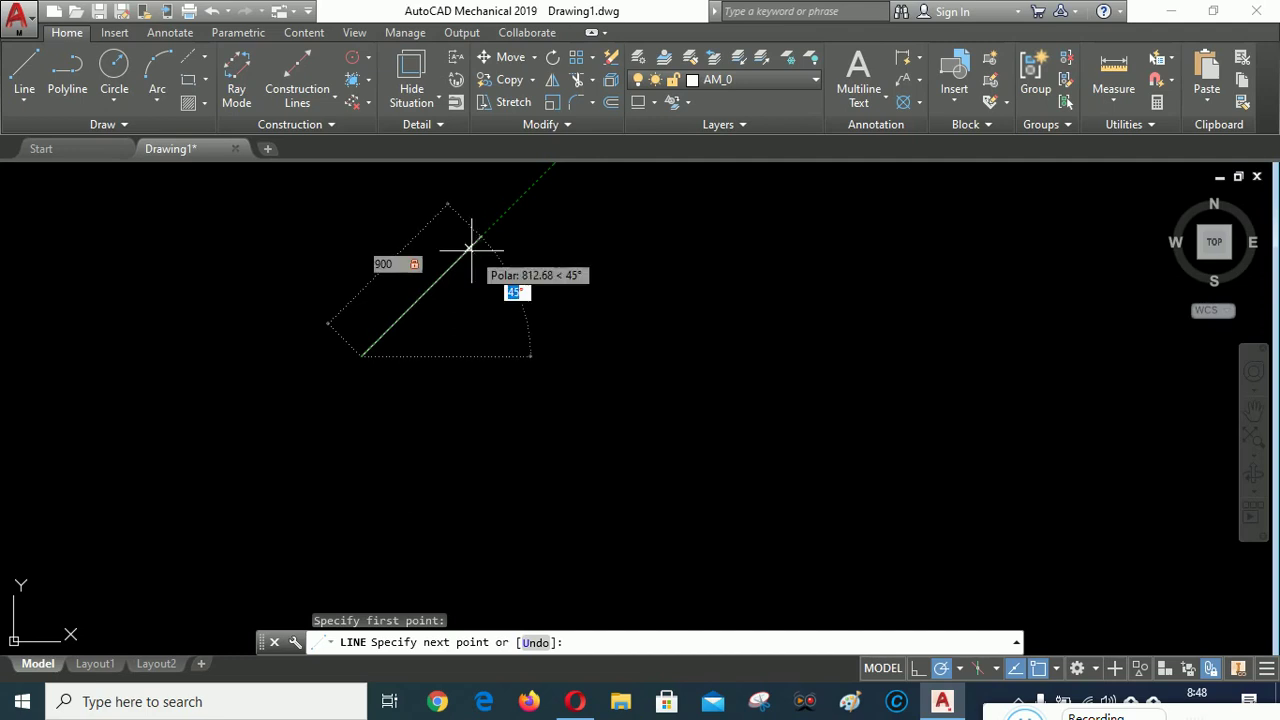
{"action": "type", "text": "30"}
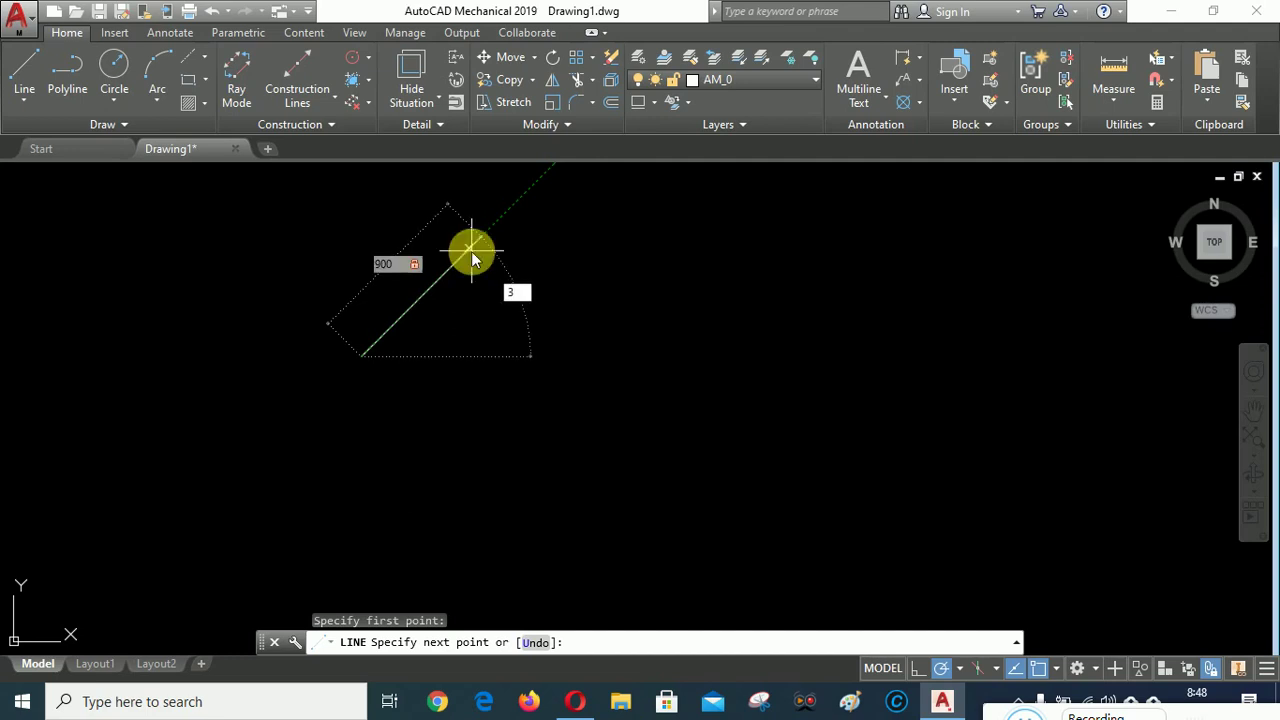
{"action": "key", "text": "Return"}
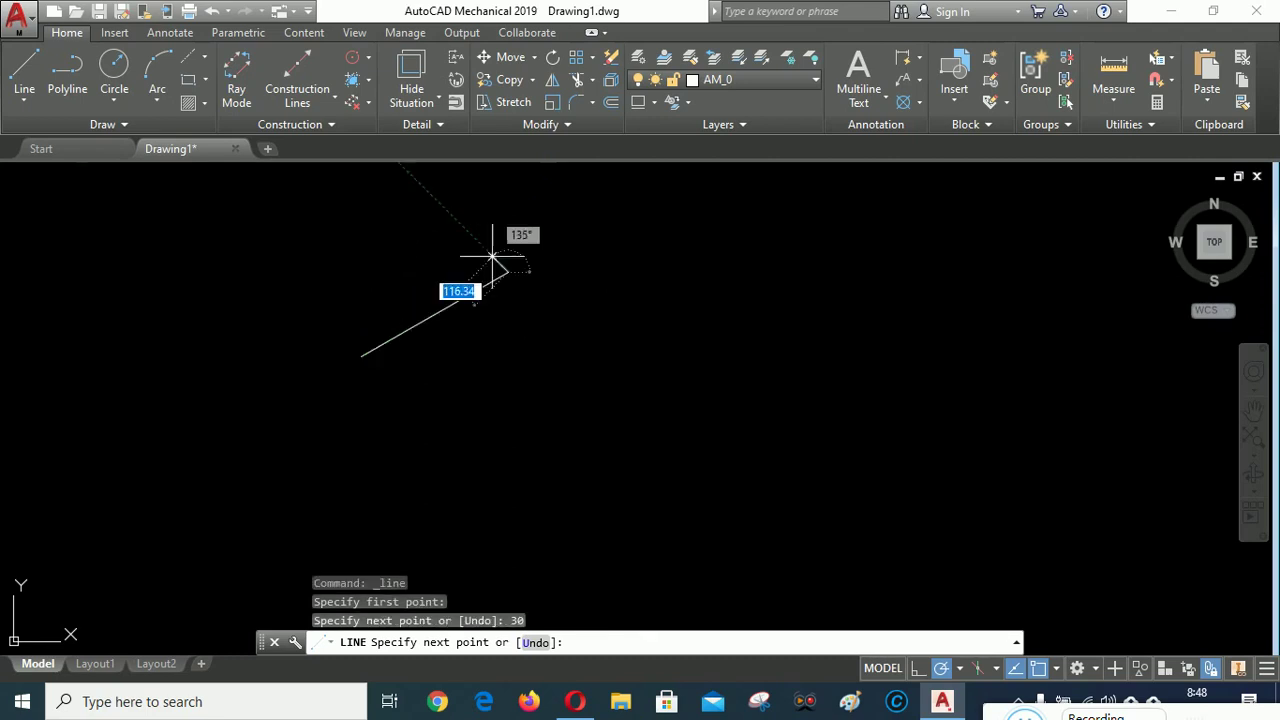
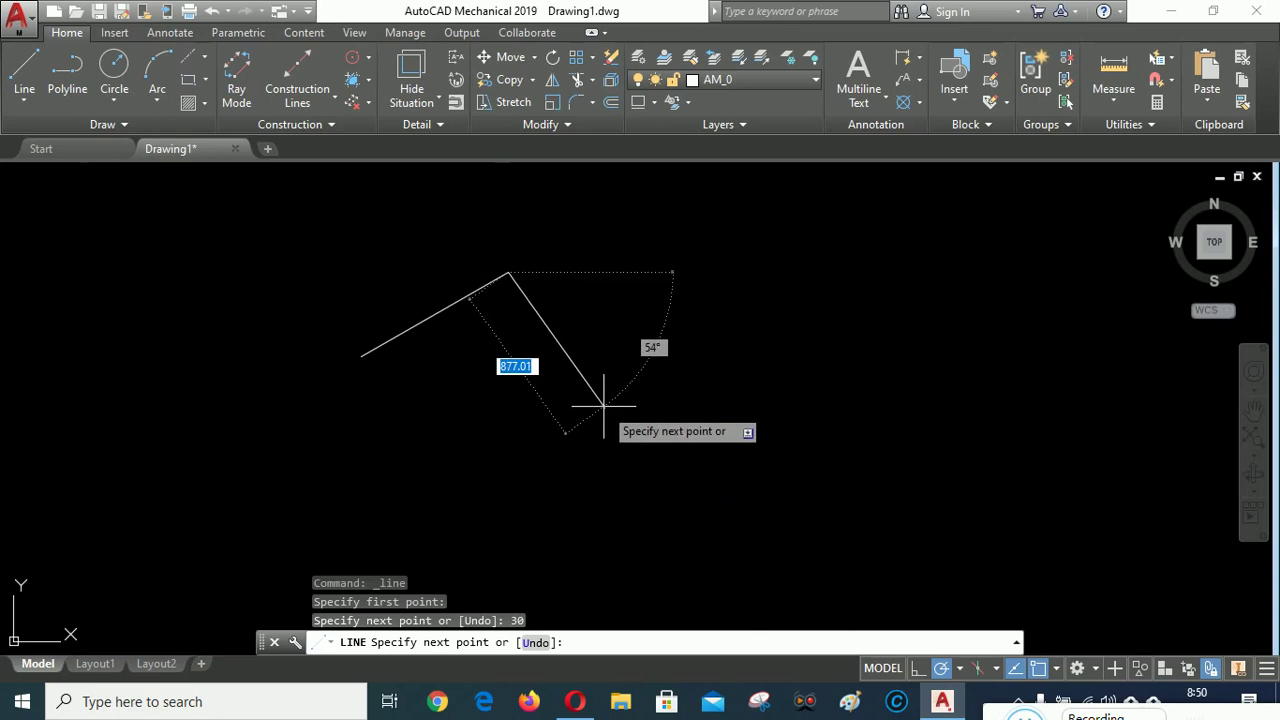
- Finish the line with a 900-unit segment at 0° and end the LINE command
{"action": "type", "text": "900"}
{"action": "key", "text": "Tab"}
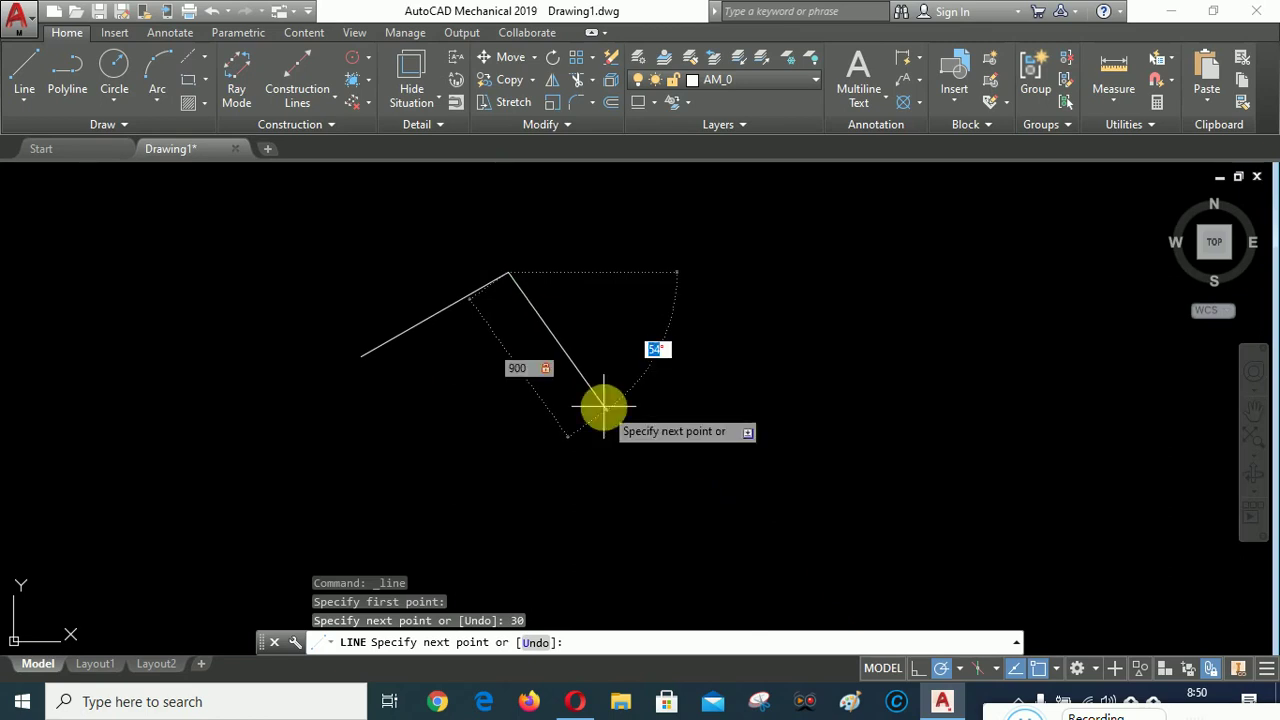
{"action": "type", "text": "0"}
{"action": "key", "text": "Return"}
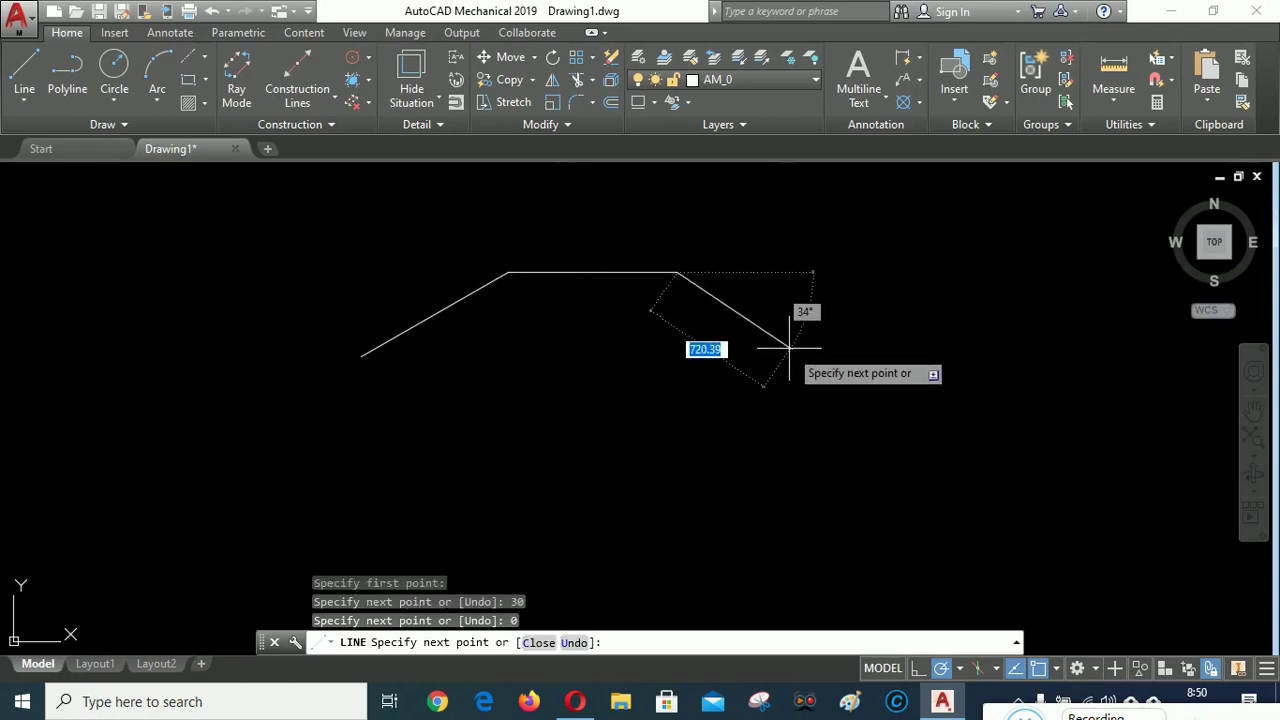
{"action": "key", "text": "Escape"}
- Erase both lines with a crossing-window selection, leaving the drawing empty
{"action": "left_click", "coordinate": [763, 468]}
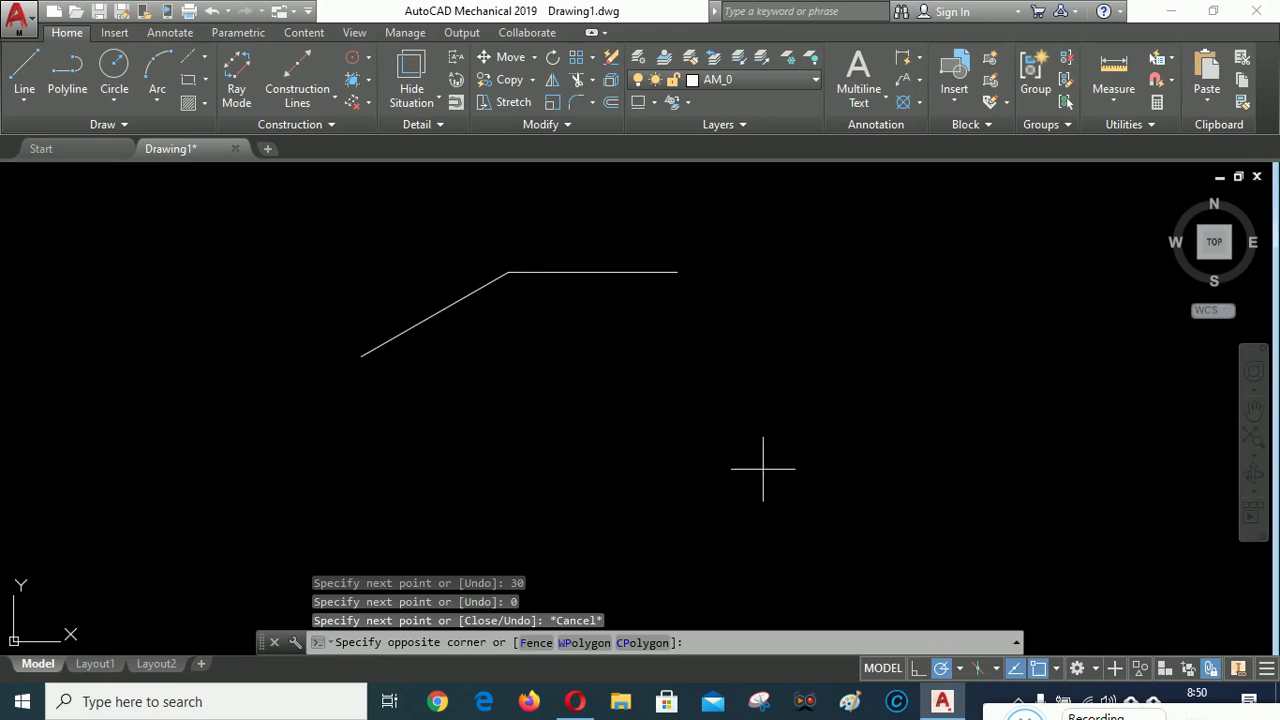
{"action": "left_click", "coordinate": [332, 210]}
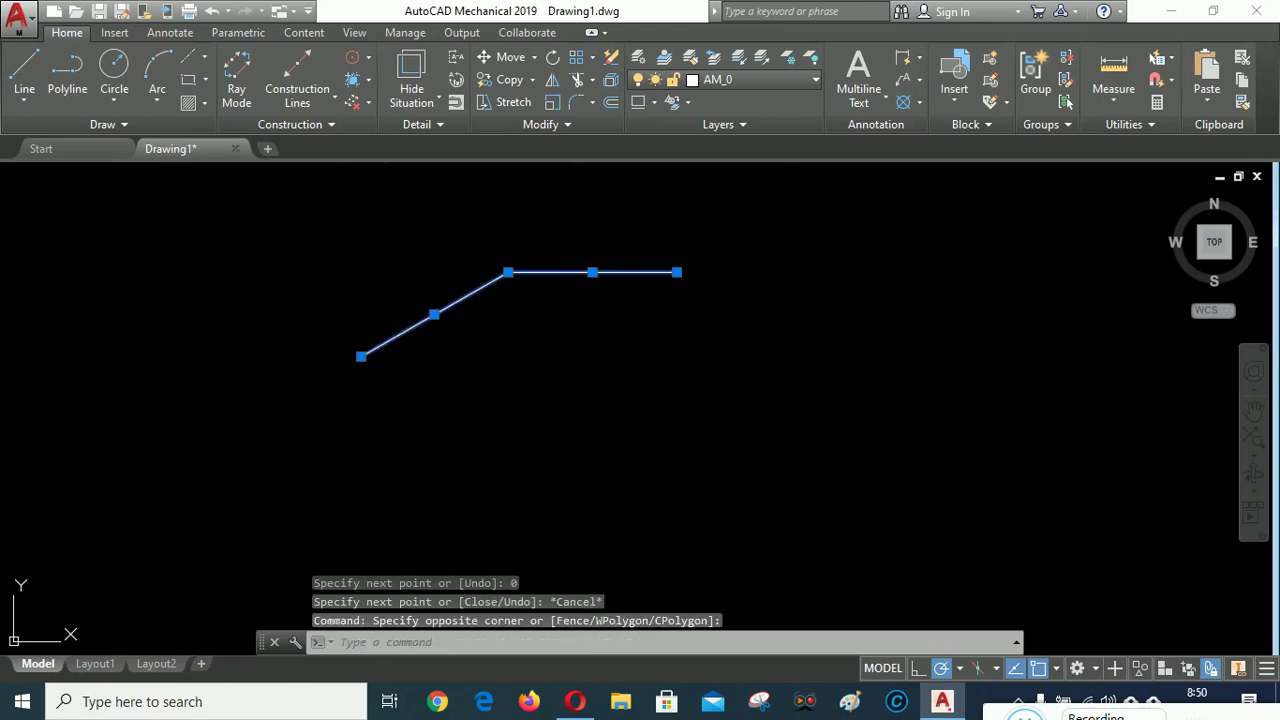
{"action": "key", "text": "Delete"}
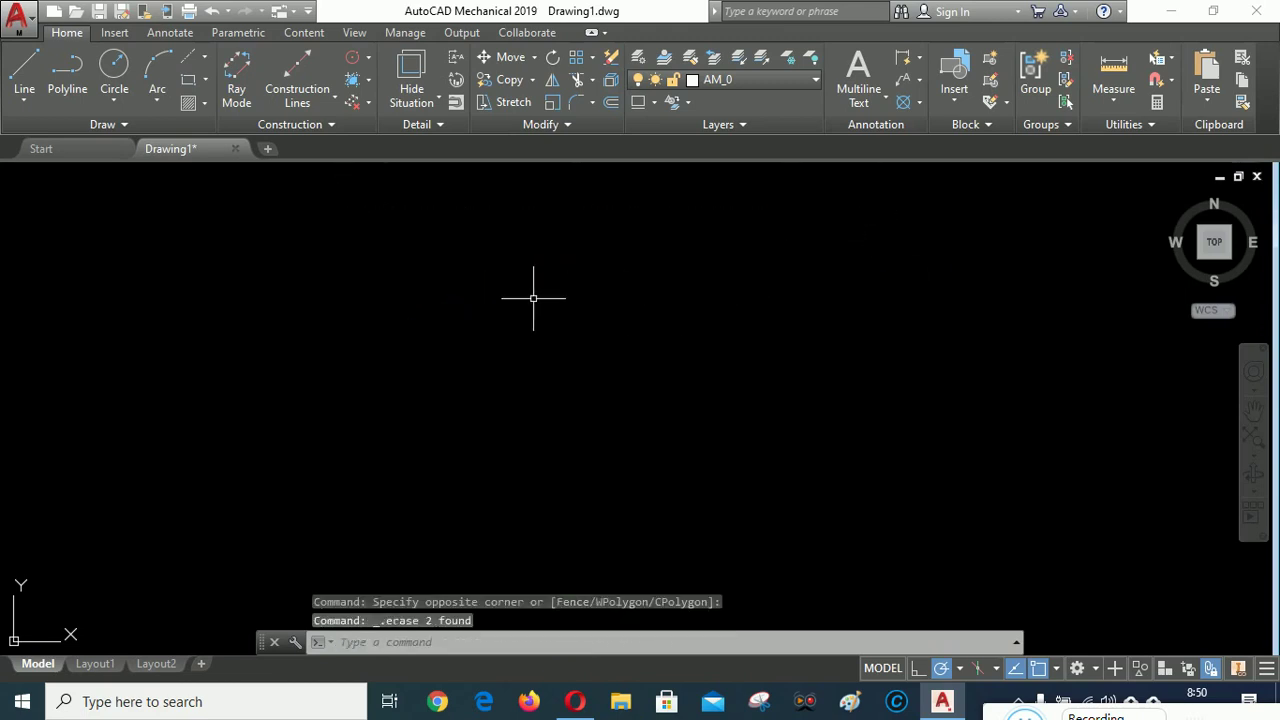
- Open Drafting Settings via DS and review Quick Properties, Selection Cycling, then Dynamic Input
{"action": "type", "text": "ds"}
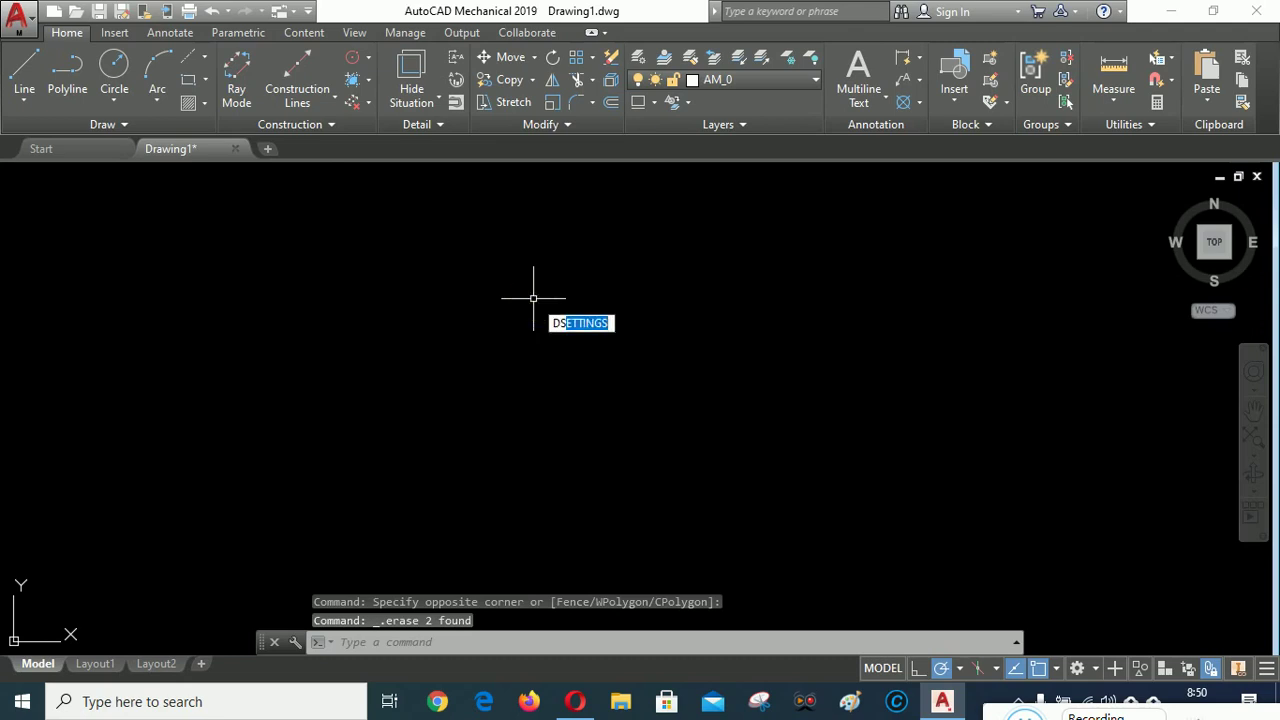
{"action": "key", "text": "Return"}
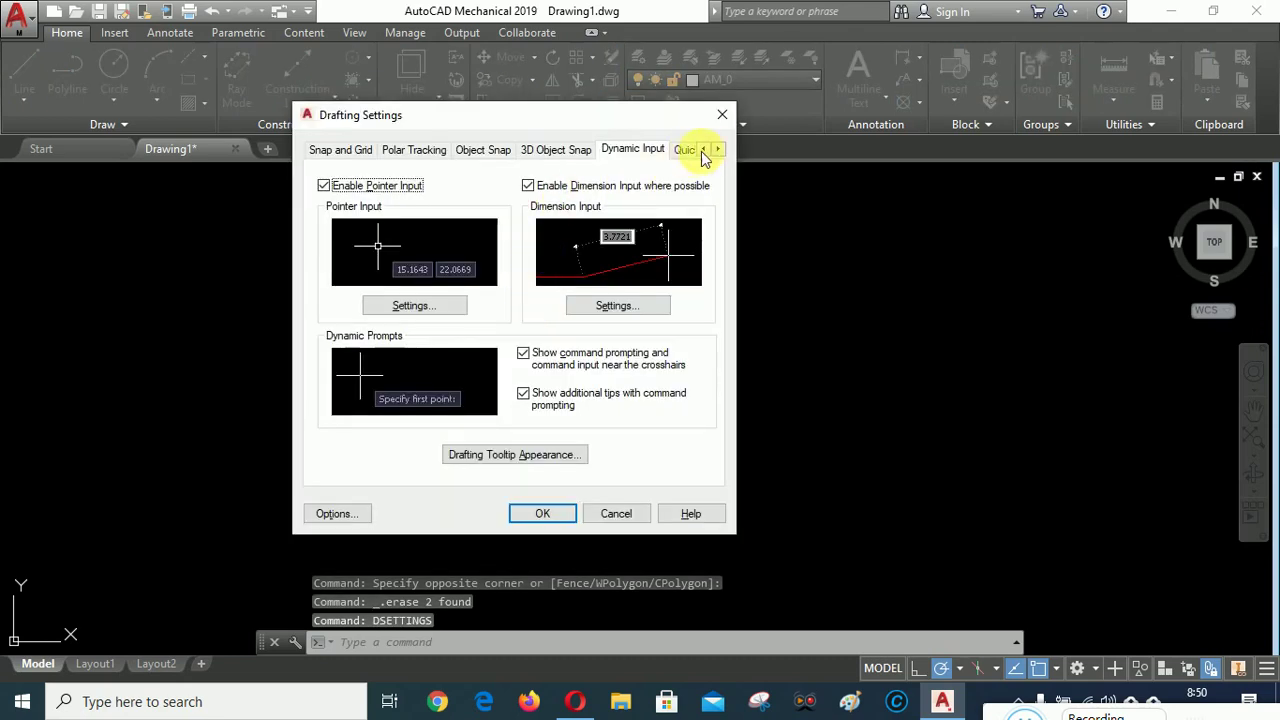
{"action": "left_click", "coordinate": [687, 151]}
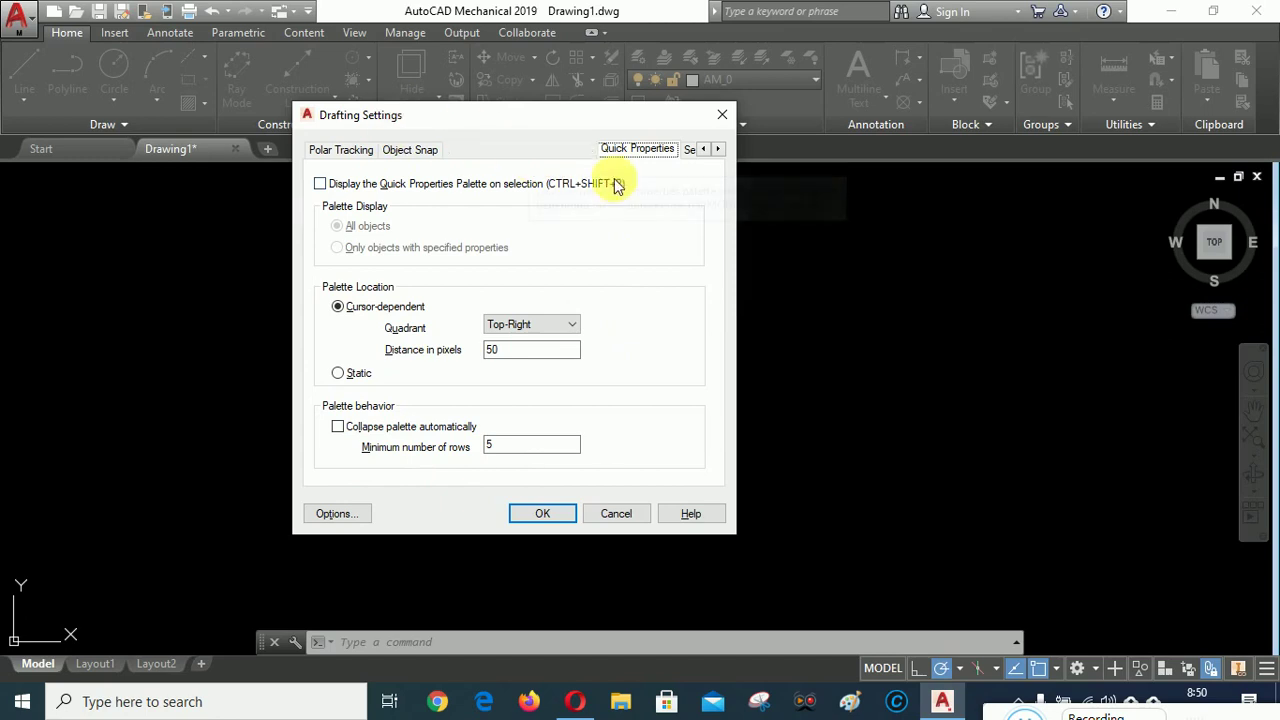
{"action": "left_click", "coordinate": [719, 149]}
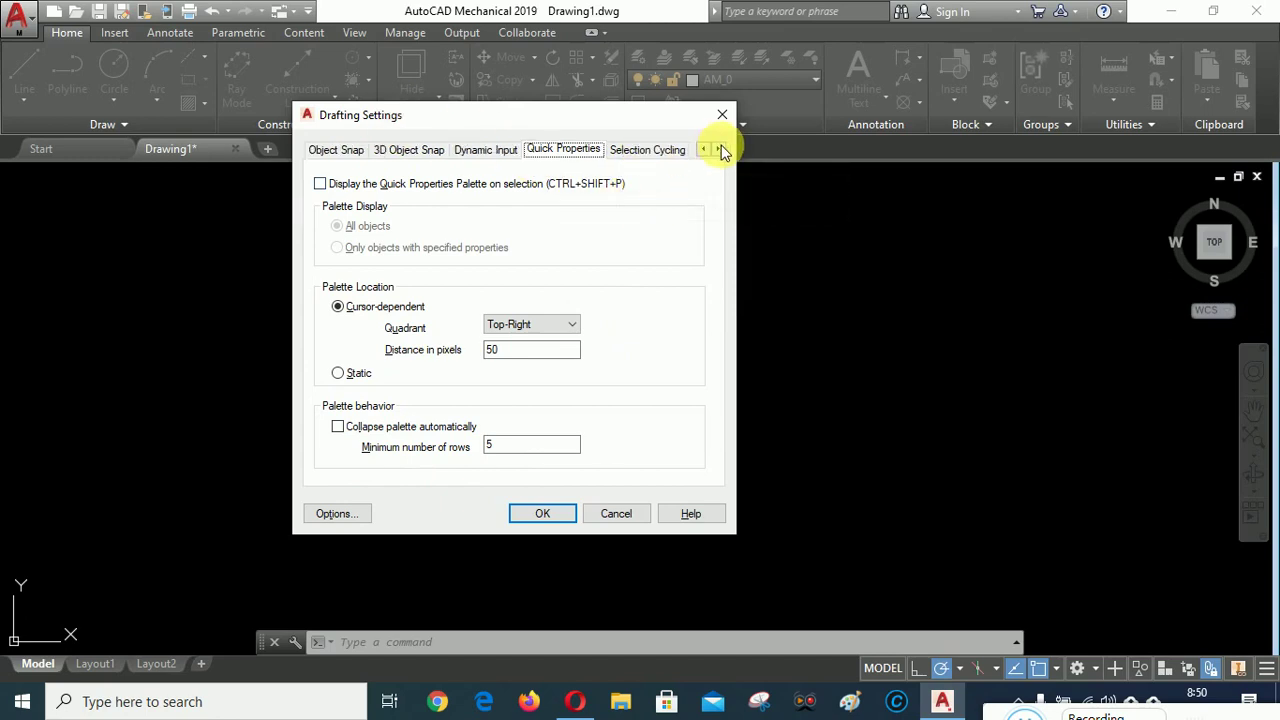
{"action": "left_click", "coordinate": [658, 160]}
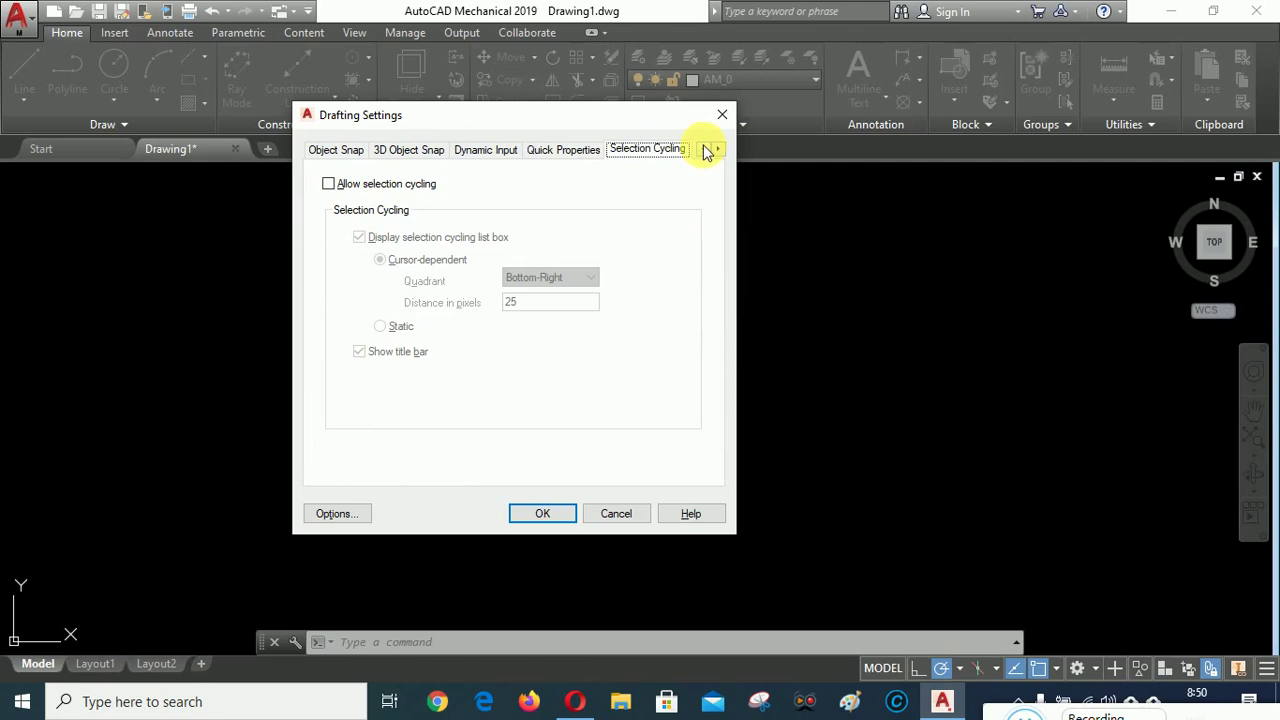
{"action": "left_click", "coordinate": [490, 151]}
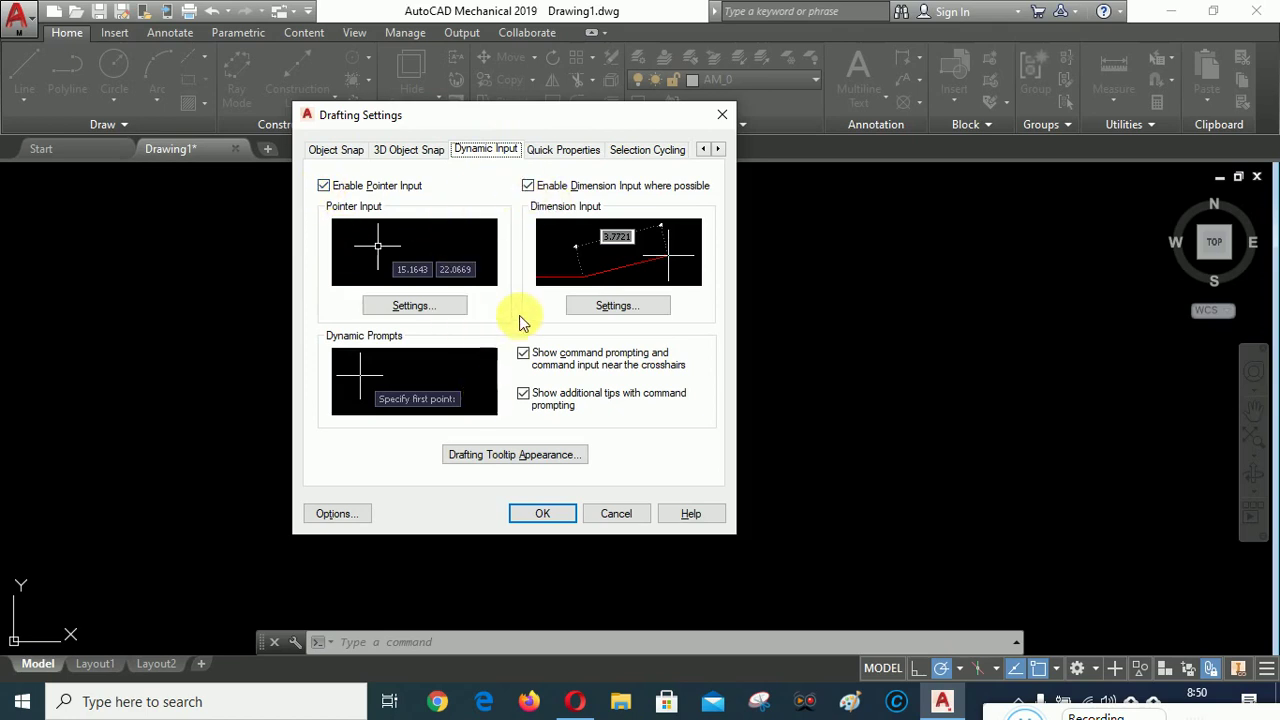
- Review the 3D Object Snap, Object Snap, Polar Tracking and Snap and Grid pages, then accept with OK
{"action": "left_click", "coordinate": [410, 155]}
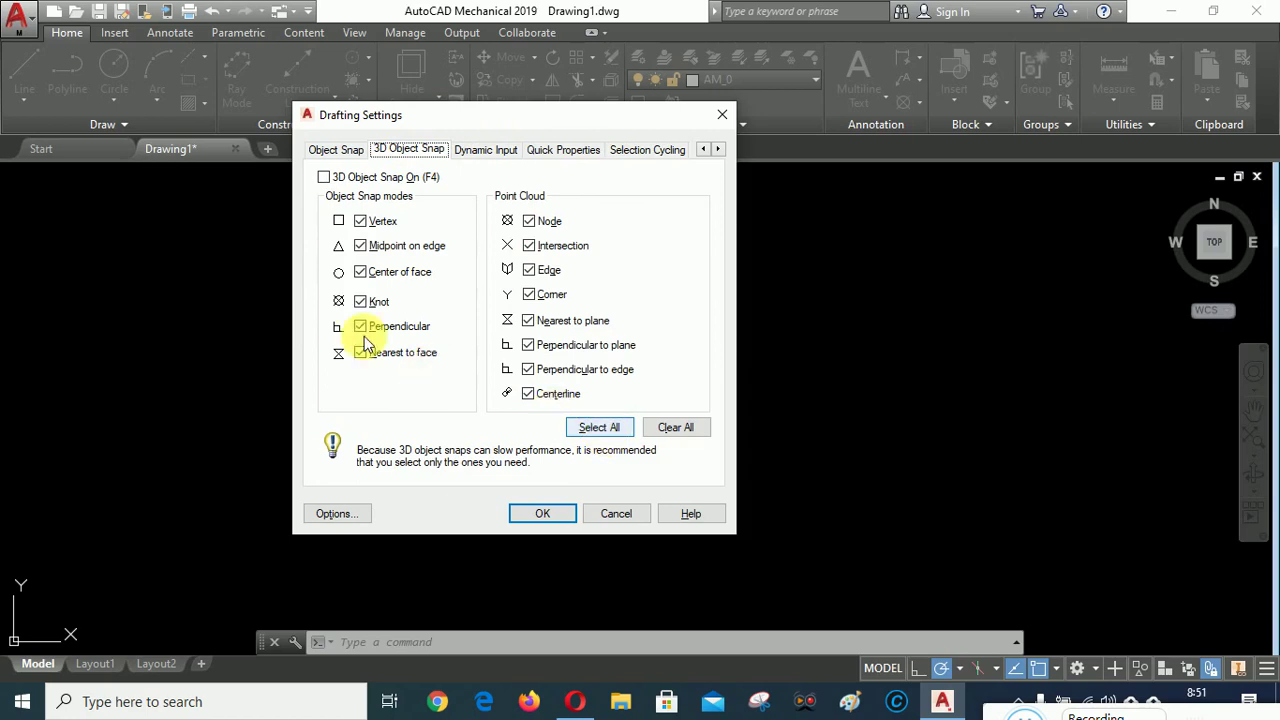
{"action": "left_click", "coordinate": [336, 149]}
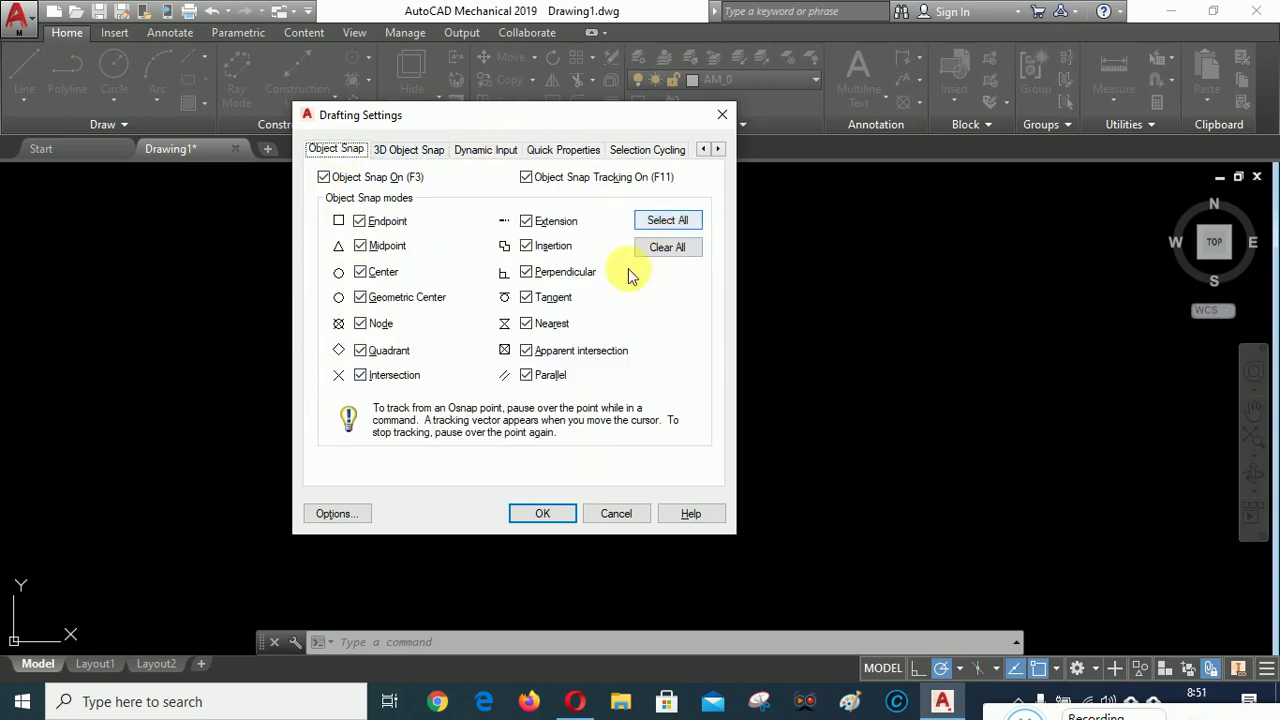
{"action": "left_click", "coordinate": [703, 149]}
{"action": "left_click", "coordinate": [703, 149]}
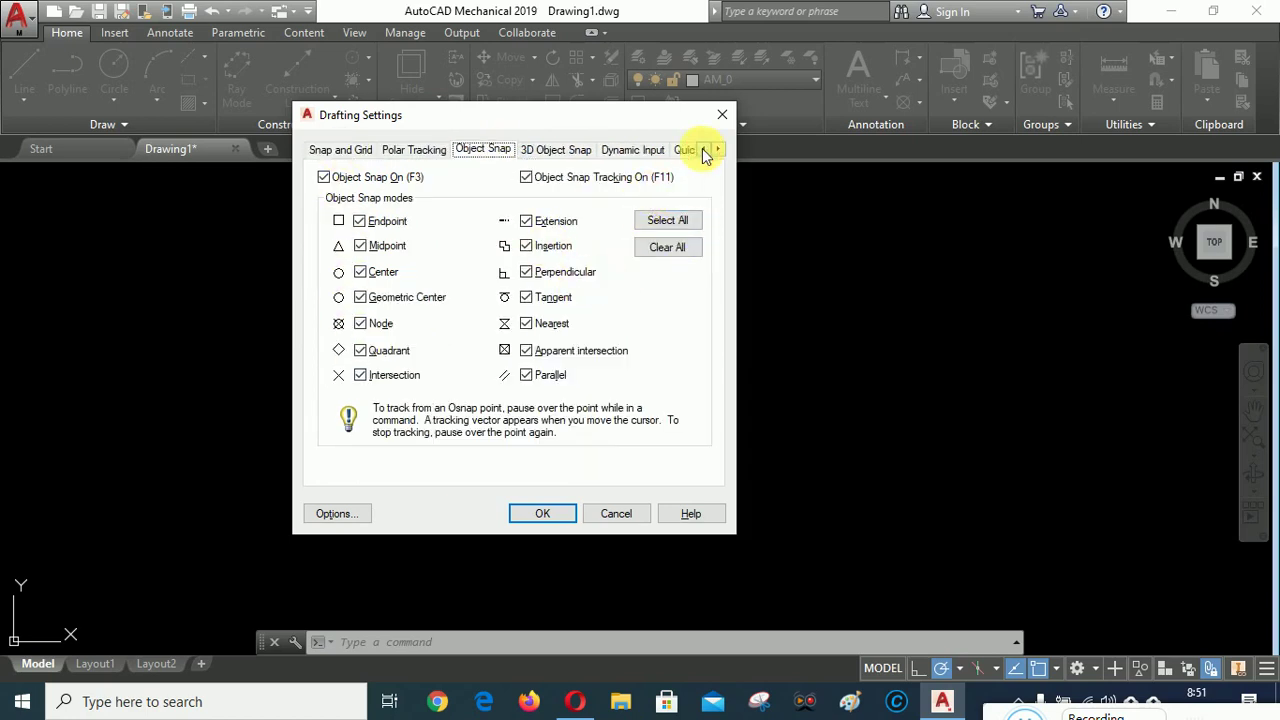
{"action": "left_click", "coordinate": [425, 152]}
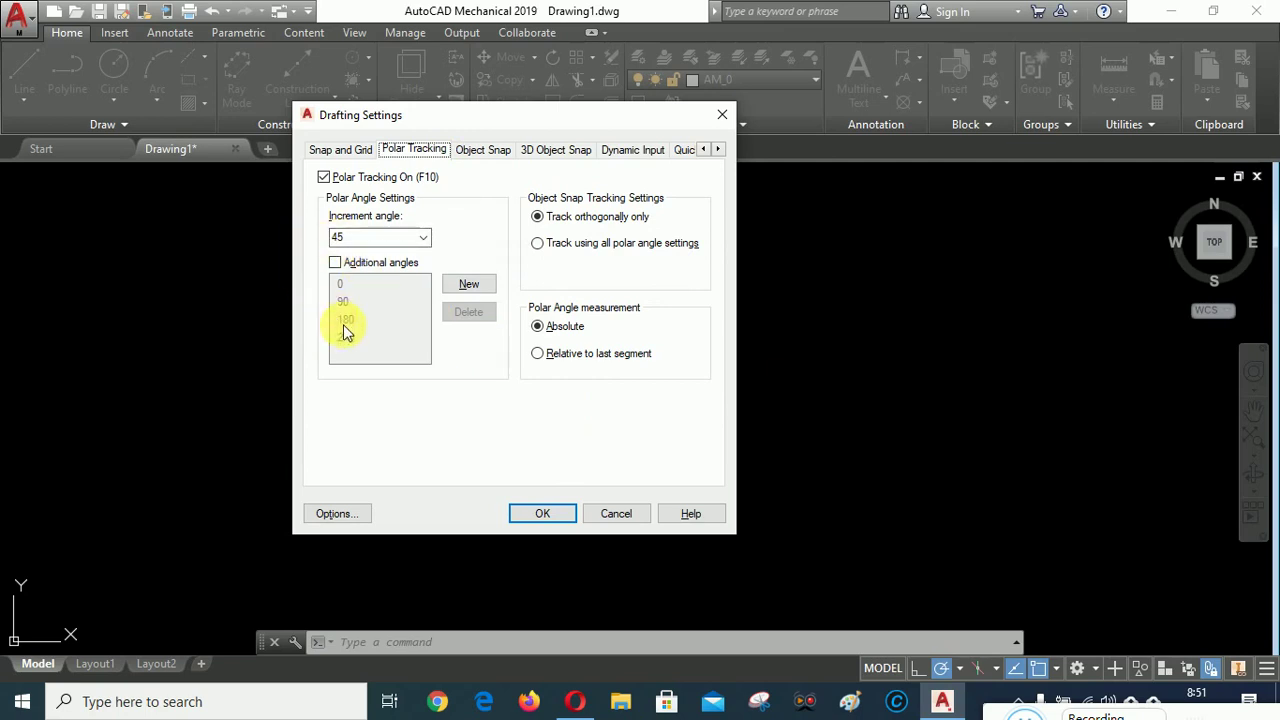
{"action": "left_click", "coordinate": [337, 155]}
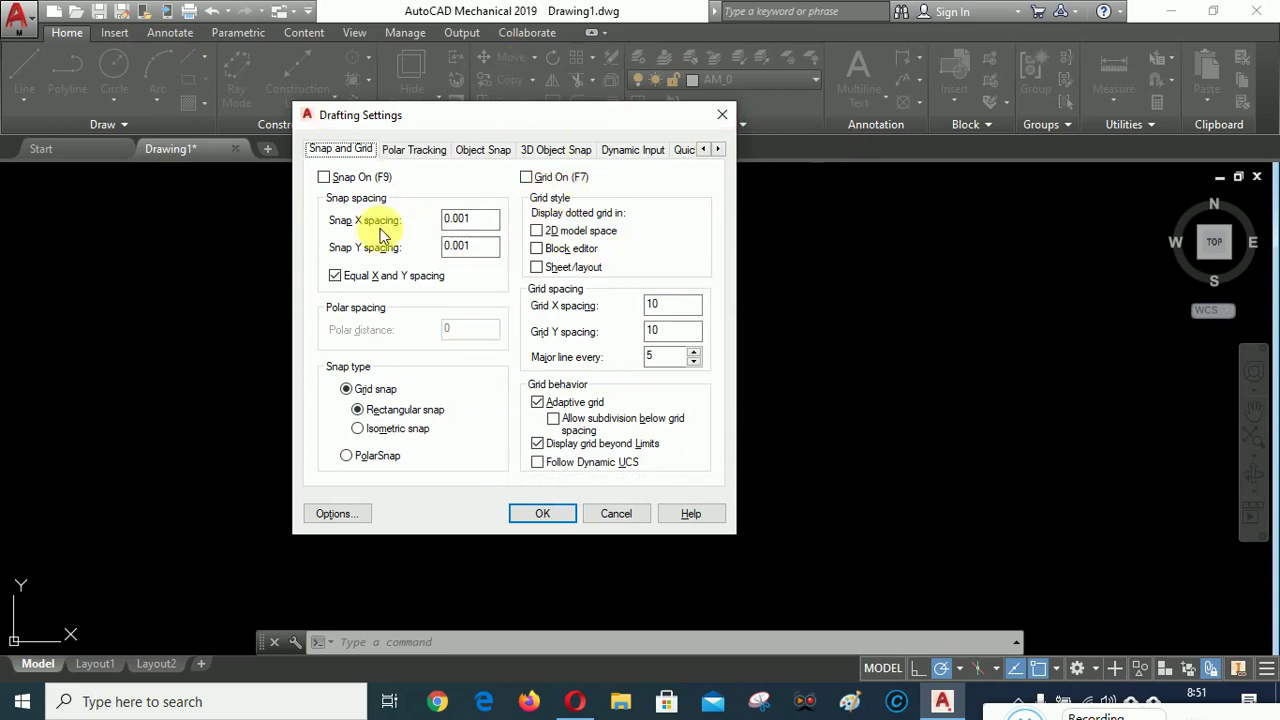
{"action": "left_click", "coordinate": [542, 513]}
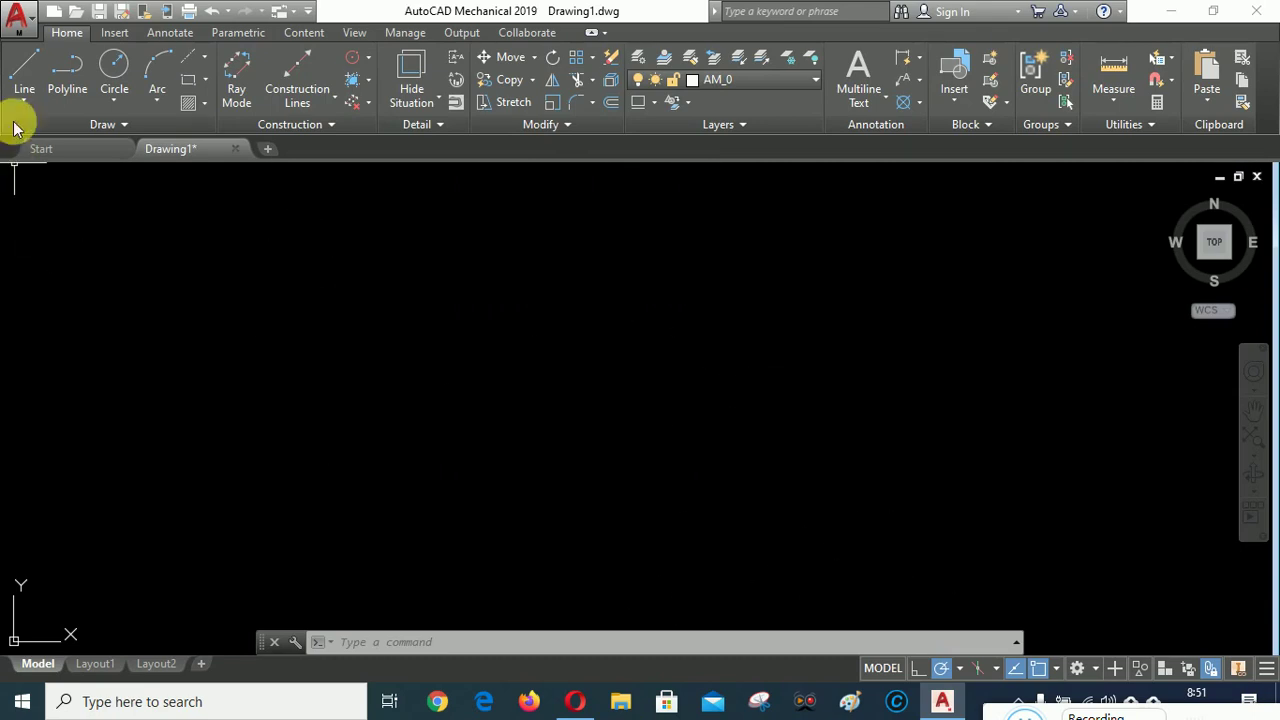
- In Drawing Units, keep decimal length at 0.00, decimal degrees at 0 precision, and millimetres
{"action": "left_click", "coordinate": [33, 22]}
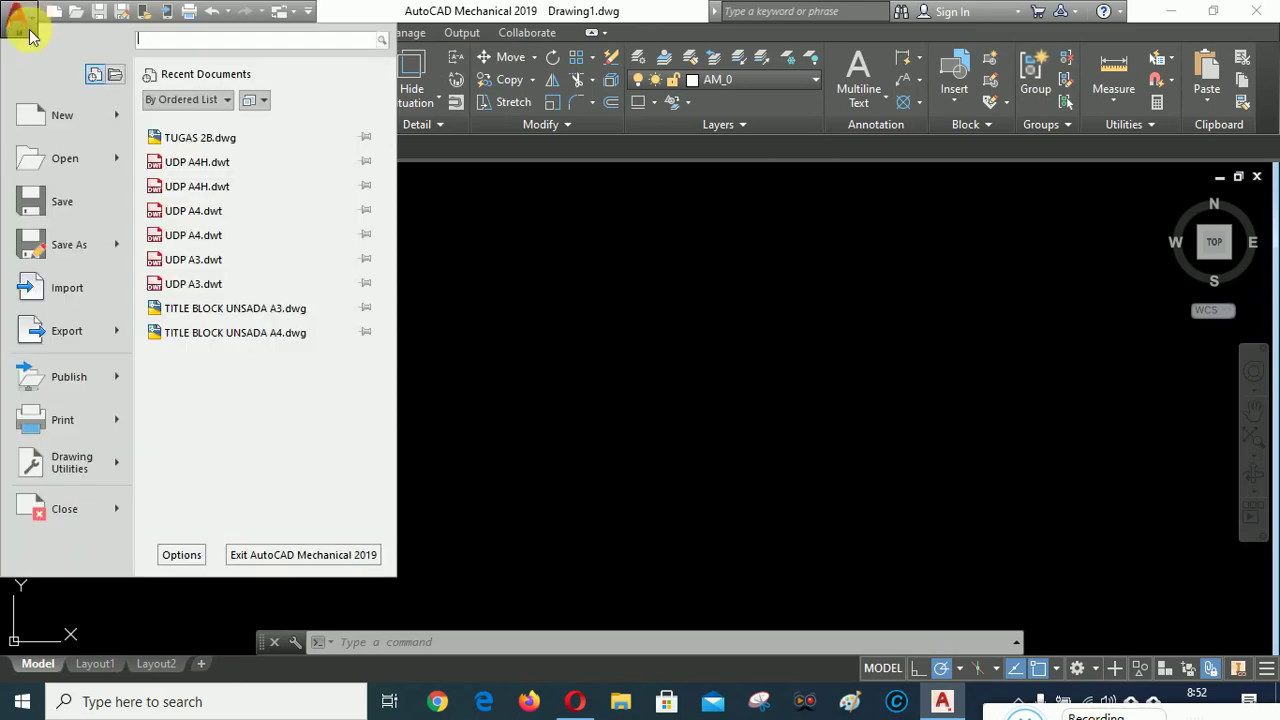
{"action": "left_click", "coordinate": [73, 465]}
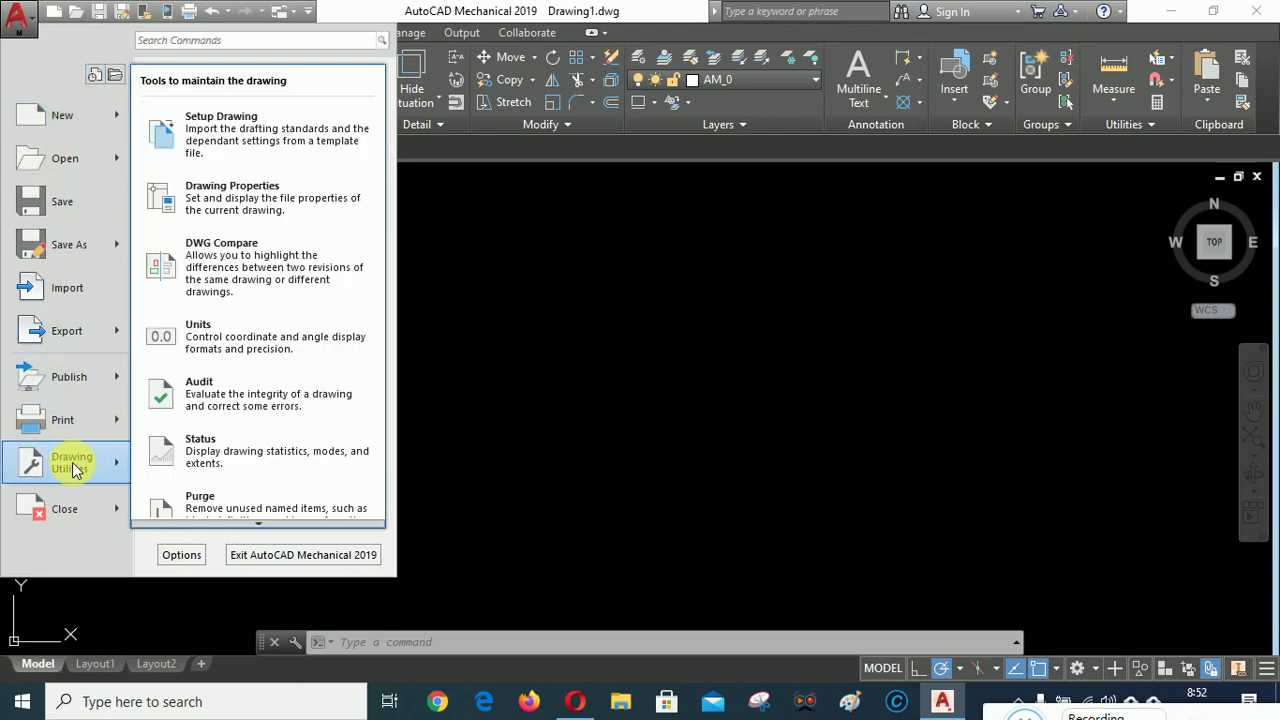
{"action": "left_click", "coordinate": [208, 334]}
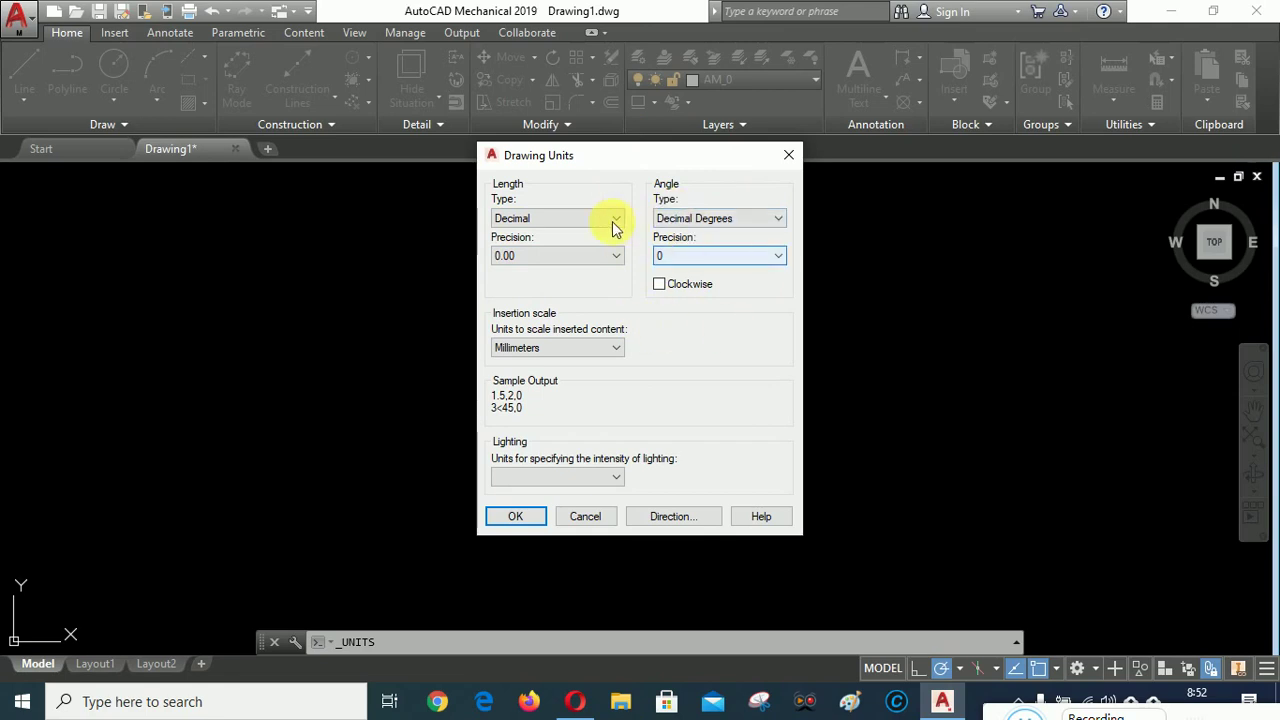
{"action": "left_click", "coordinate": [526, 520]}
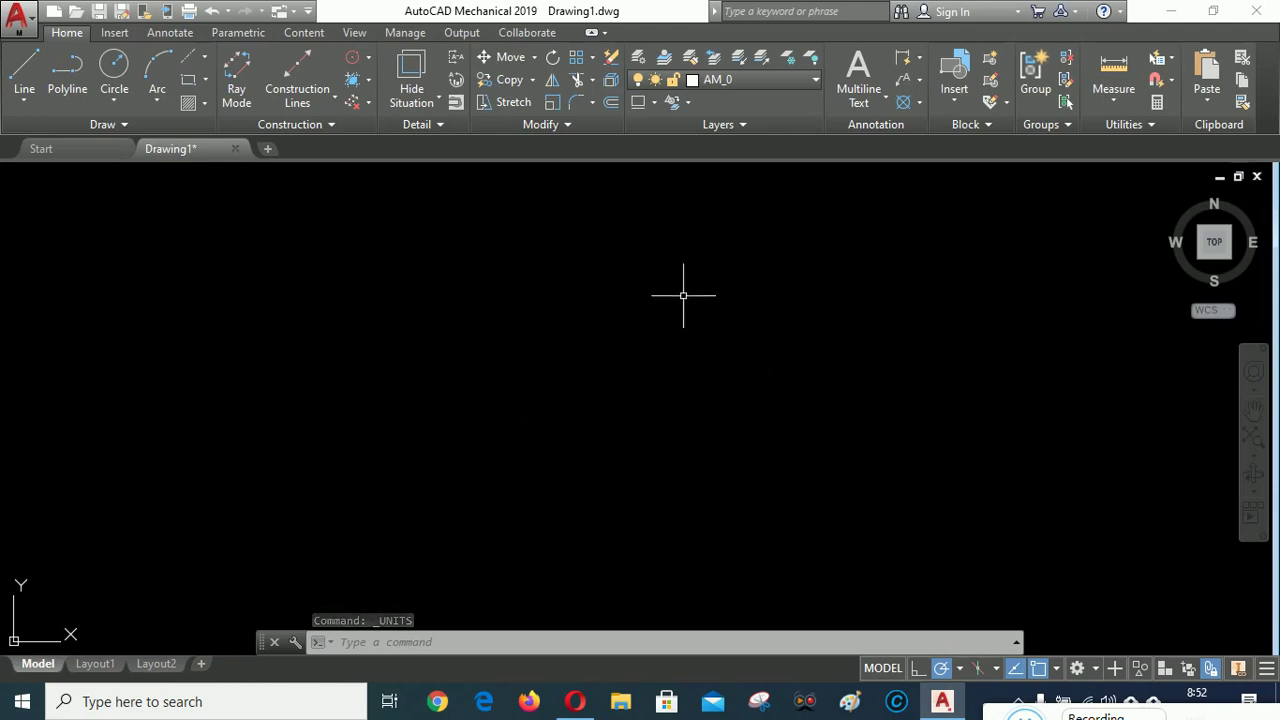
- Open Options from the canvas shortcut menu and bring up Display's Drawing Window Colors
{"action": "right_click", "coordinate": [524, 257]}
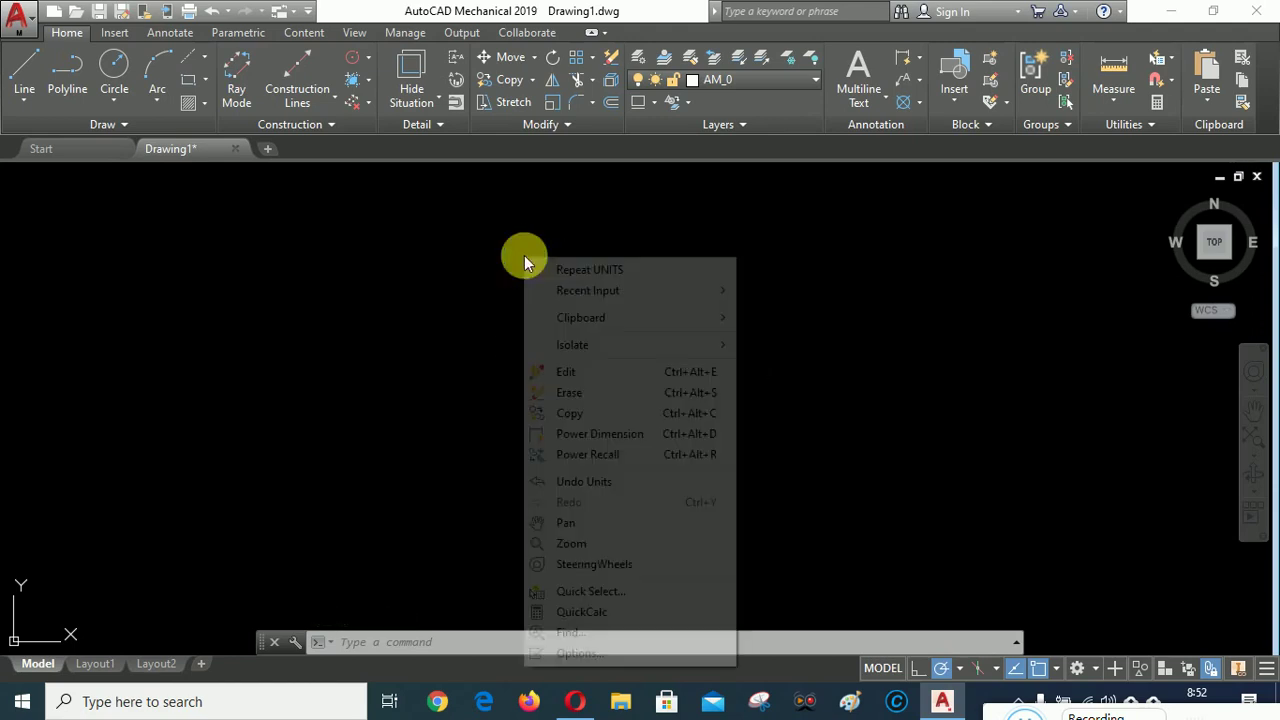
{"action": "left_click", "coordinate": [581, 653]}
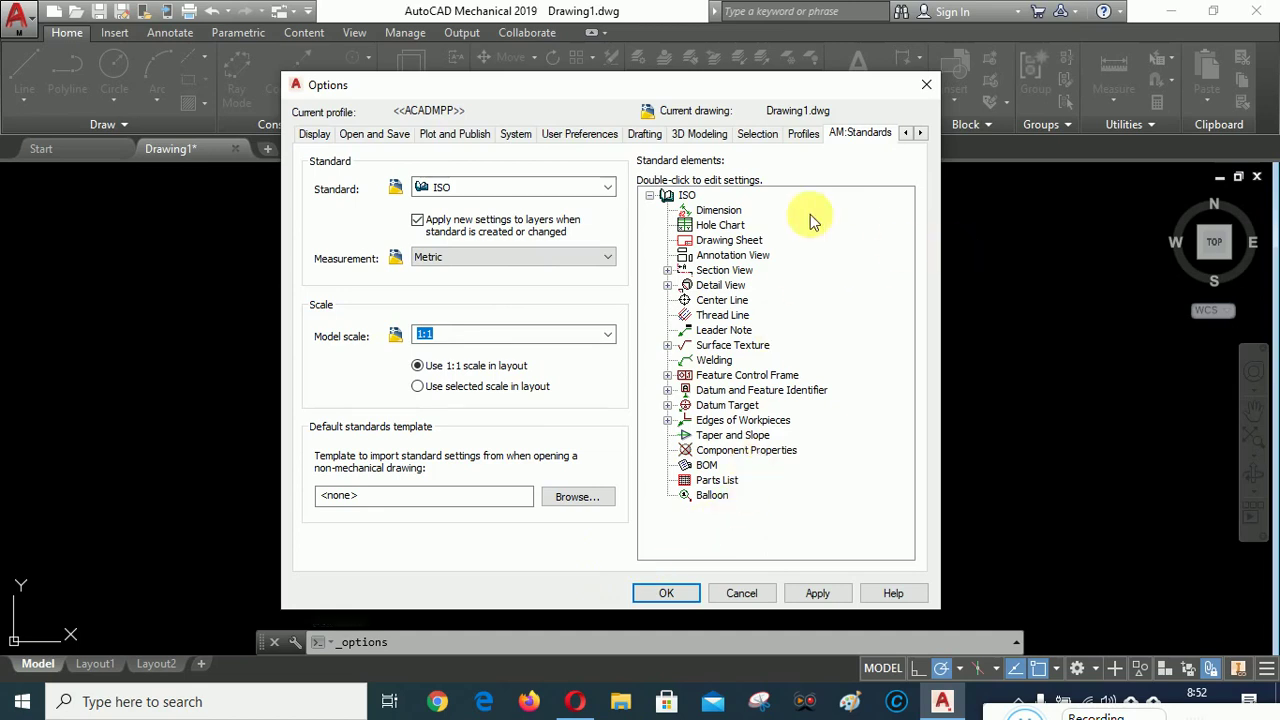
{"action": "left_click", "coordinate": [315, 134]}
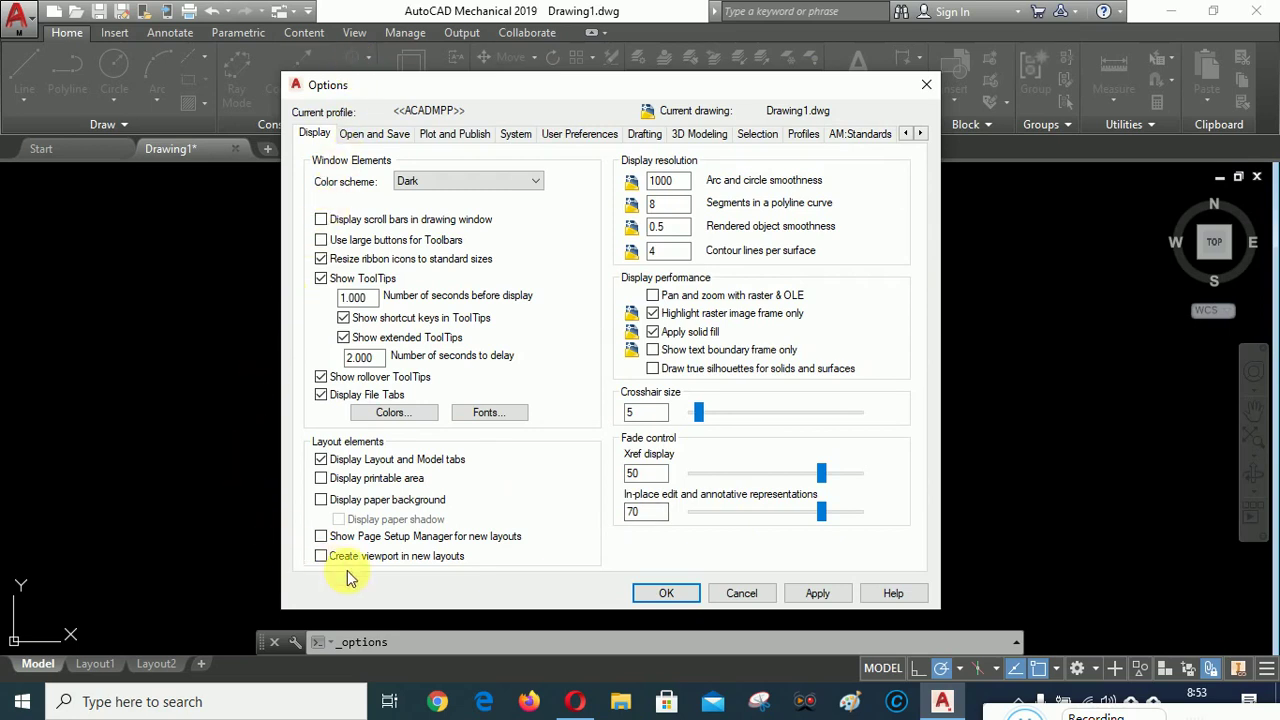
{"action": "left_click", "coordinate": [395, 414]}
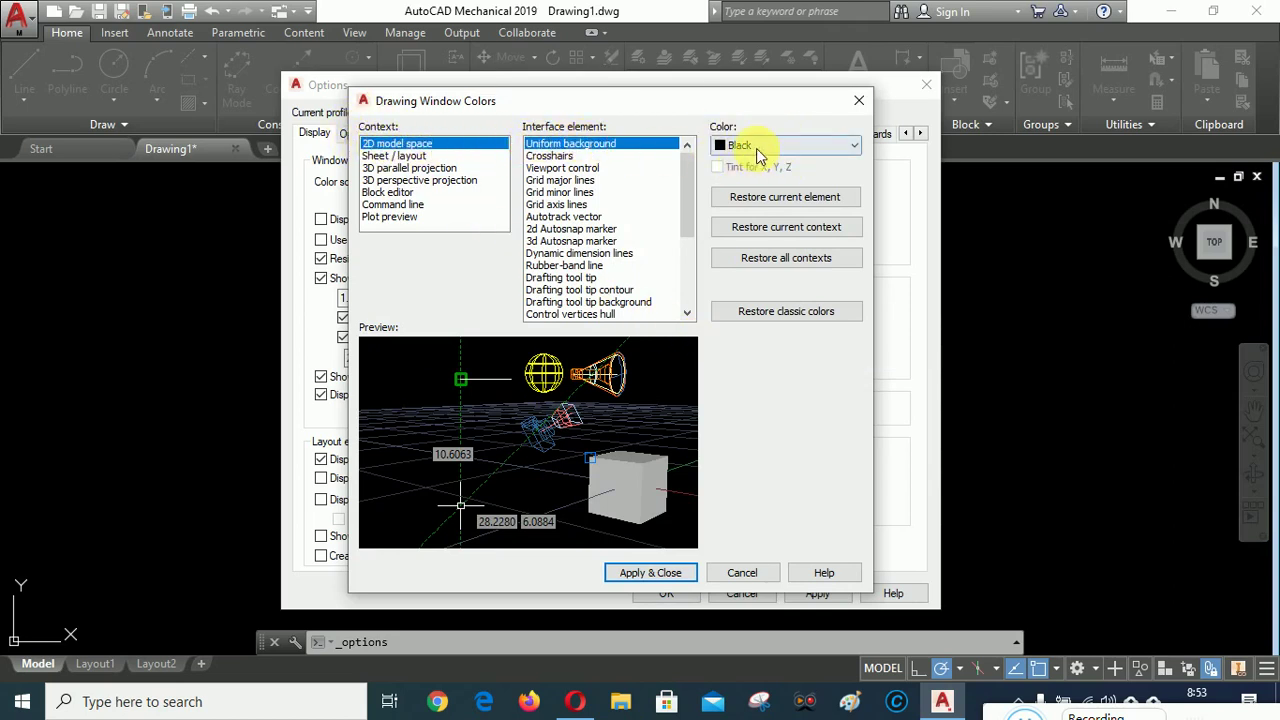
- Compare Sheet / layout and 2D model space background colours, then apply and close Options
{"action": "left_click", "coordinate": [394, 157]}
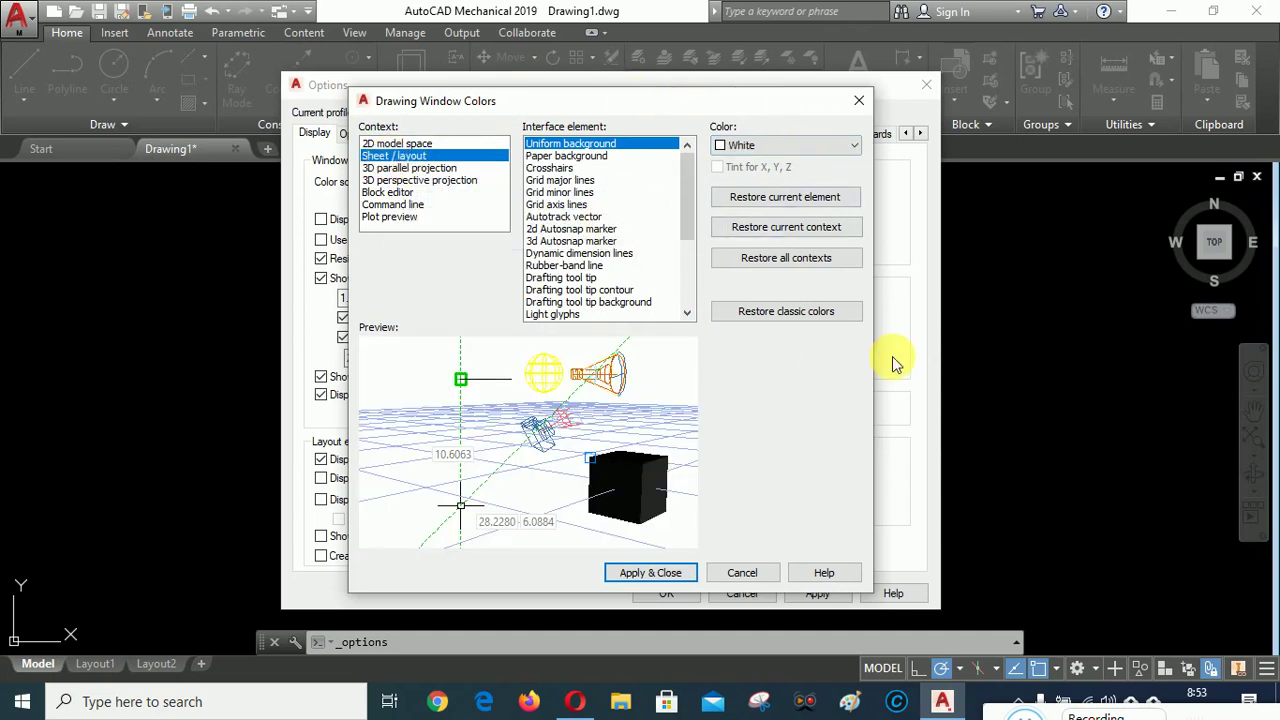
{"action": "left_click", "coordinate": [398, 145]}
{"action": "left_click", "coordinate": [395, 157]}
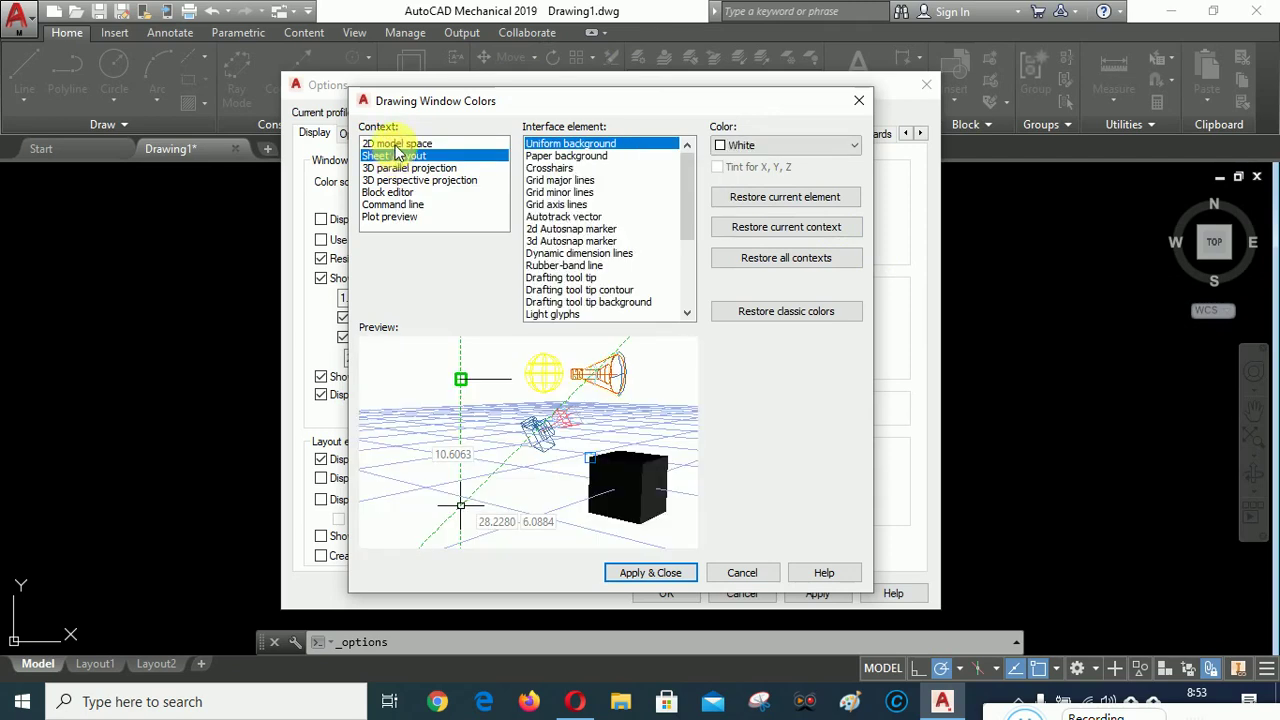
{"action": "left_click", "coordinate": [398, 145]}
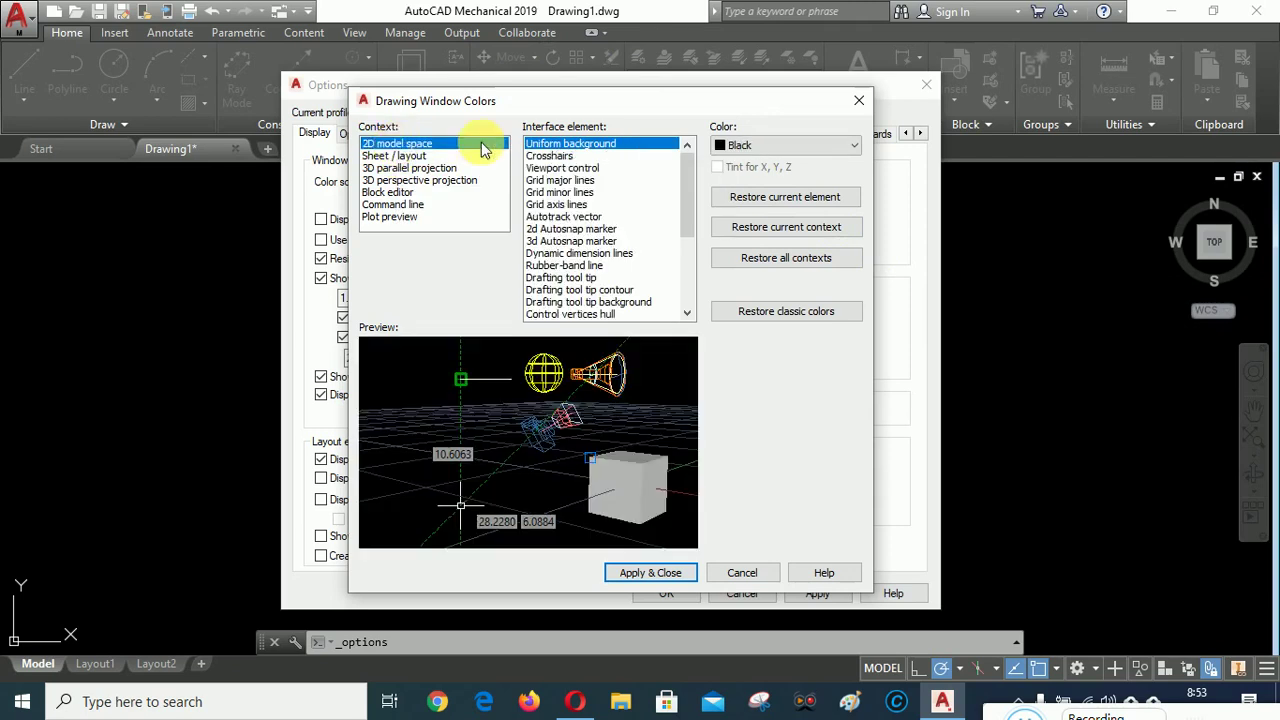
{"action": "left_click", "coordinate": [653, 575]}
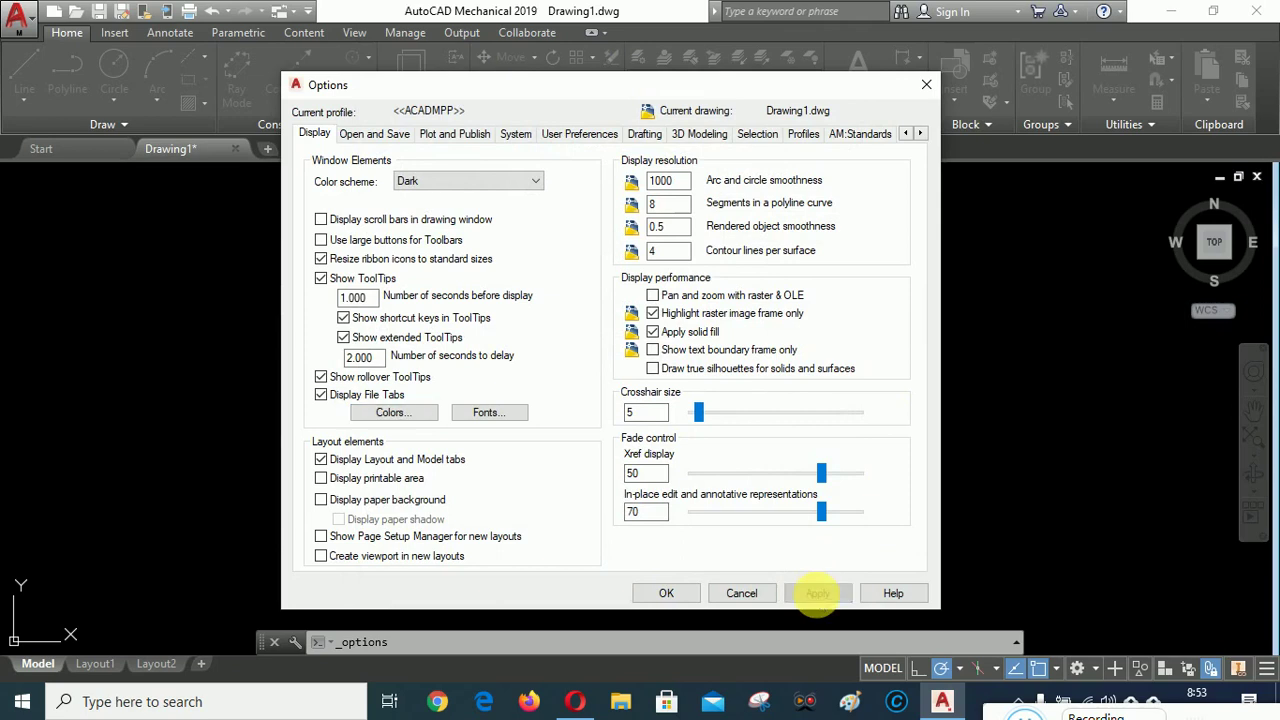
{"action": "left_click", "coordinate": [672, 592]}
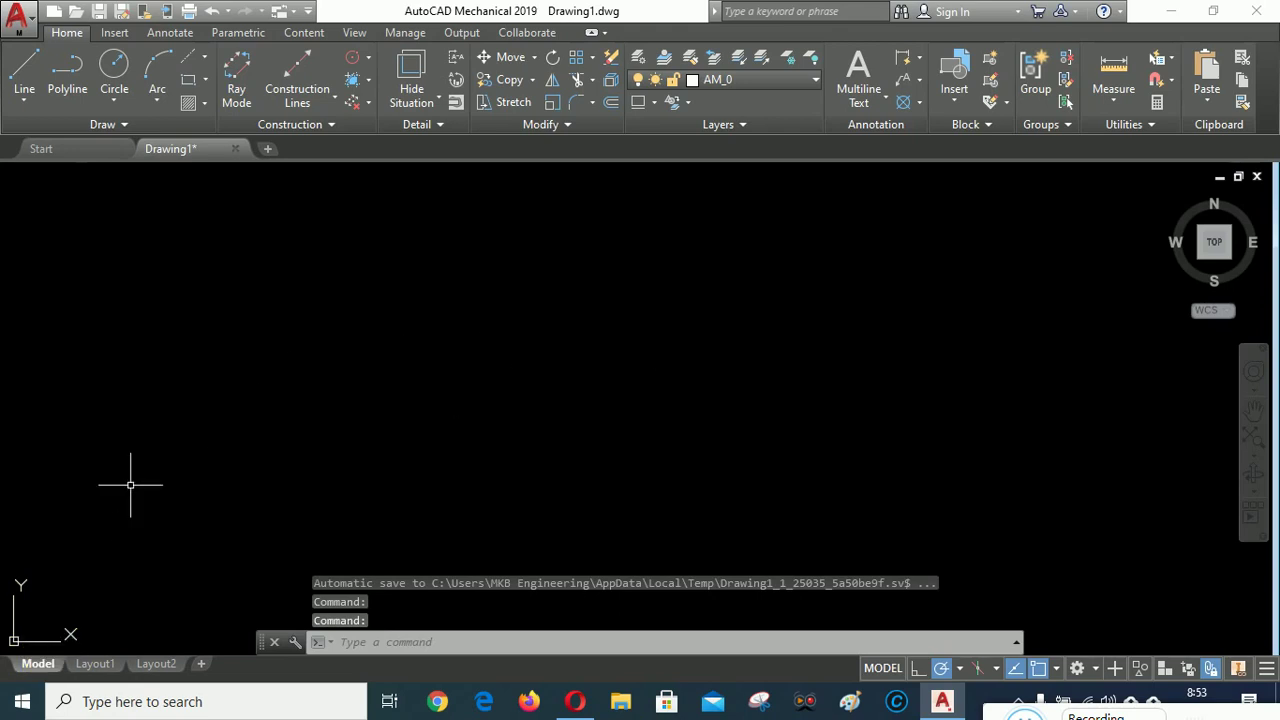
{"action": "left_click", "coordinate": [95, 664]}
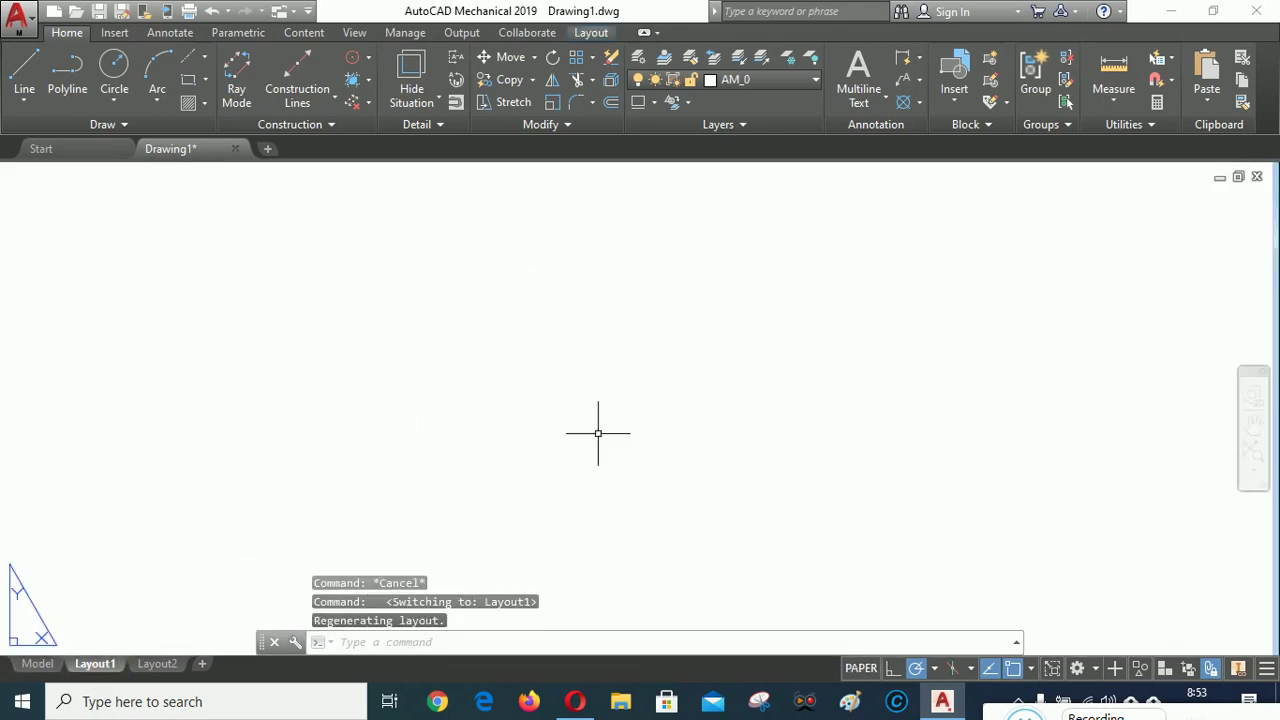
{"action": "left_click", "coordinate": [38, 664]}
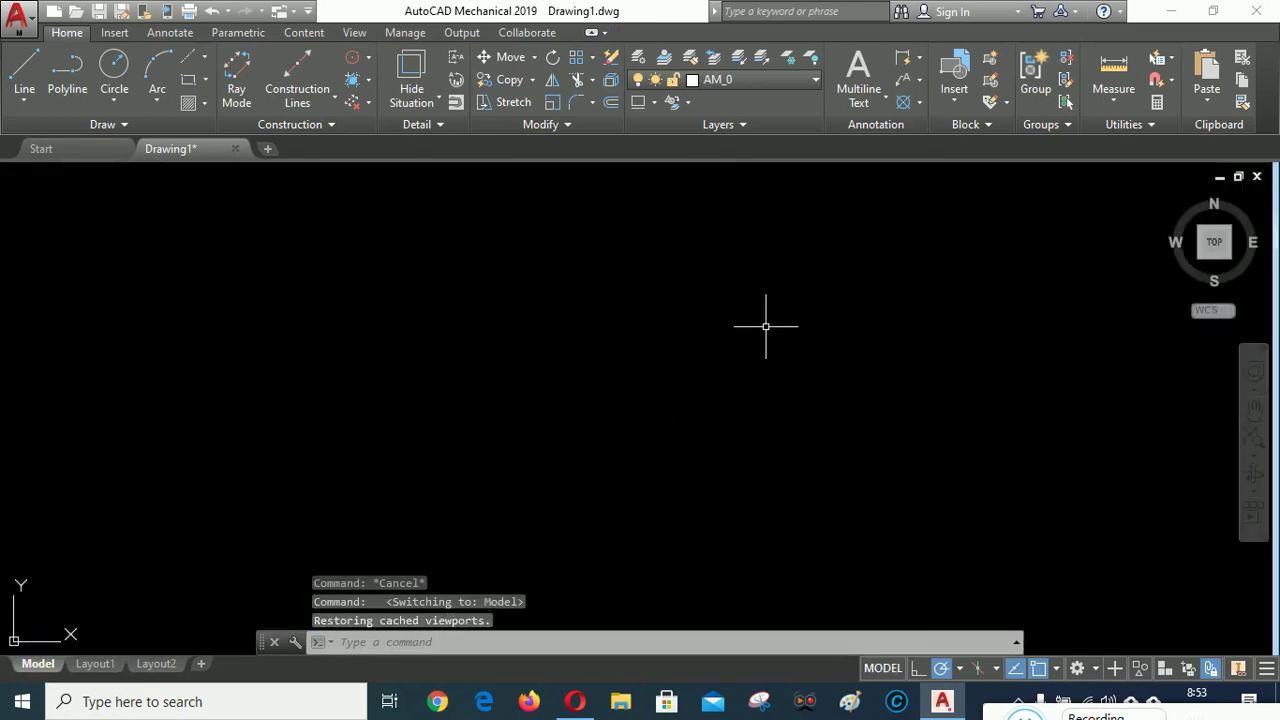
- Enable Display printable area and Display paper background in Options, then apply and confirm
{"action": "right_click", "coordinate": [549, 243]}
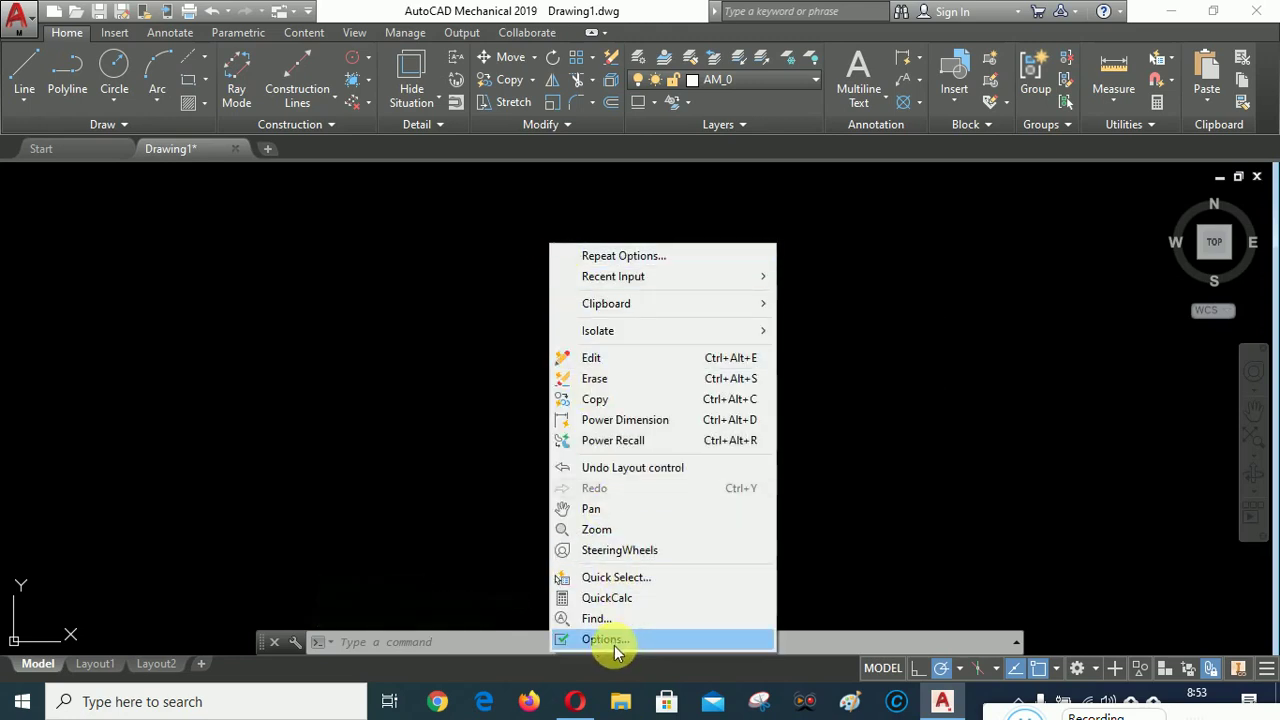
{"action": "left_click", "coordinate": [614, 646]}
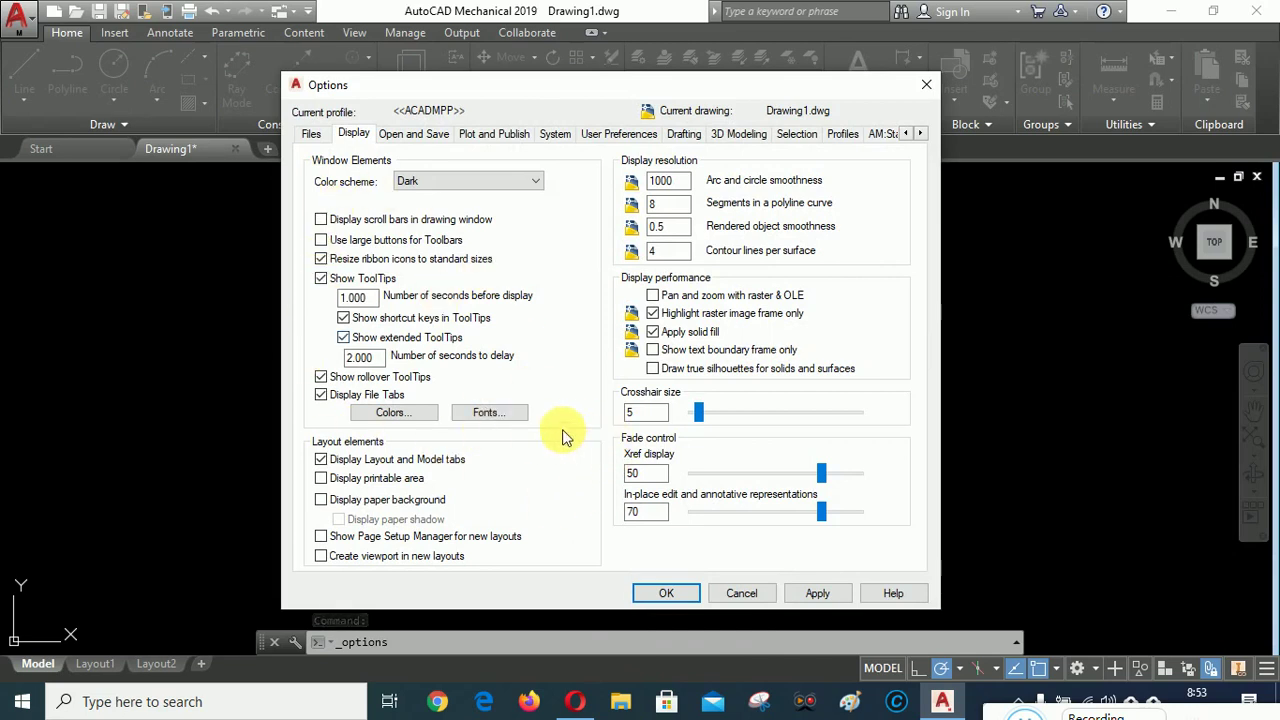
{"action": "left_click", "coordinate": [321, 459]}
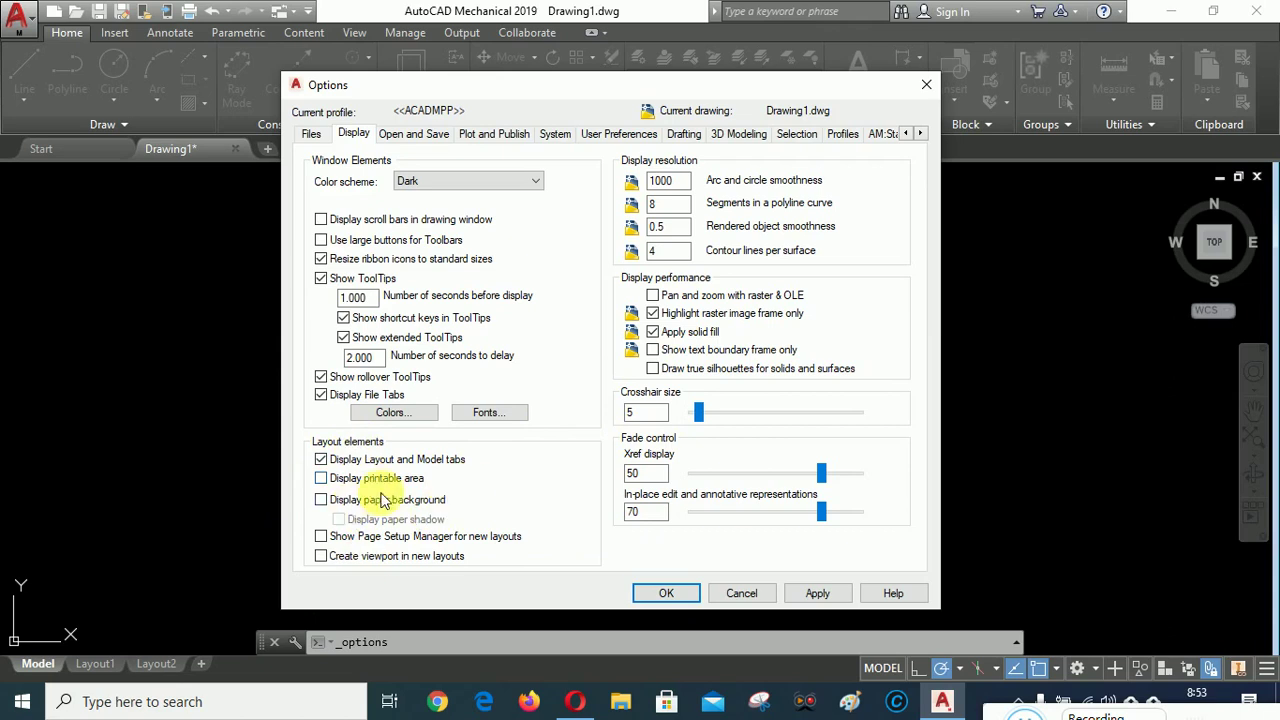
{"action": "left_click", "coordinate": [322, 482]}
{"action": "left_click", "coordinate": [321, 499]}
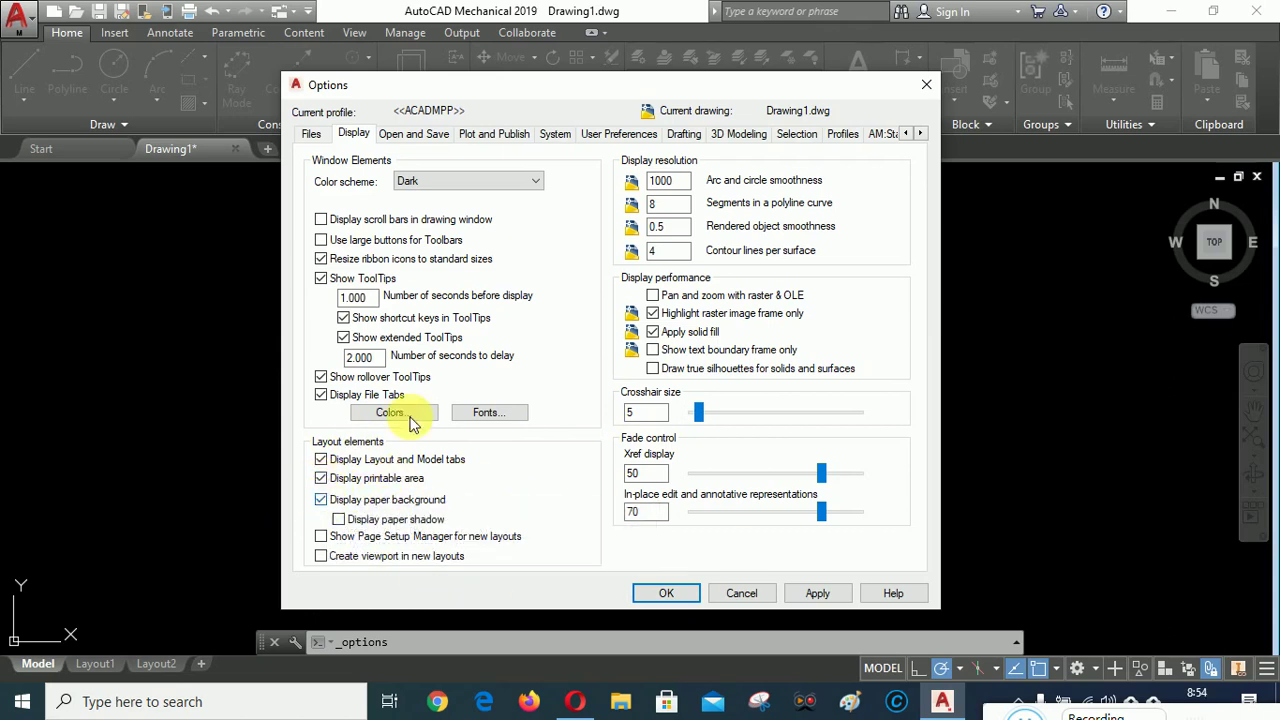
{"action": "left_click", "coordinate": [817, 593]}
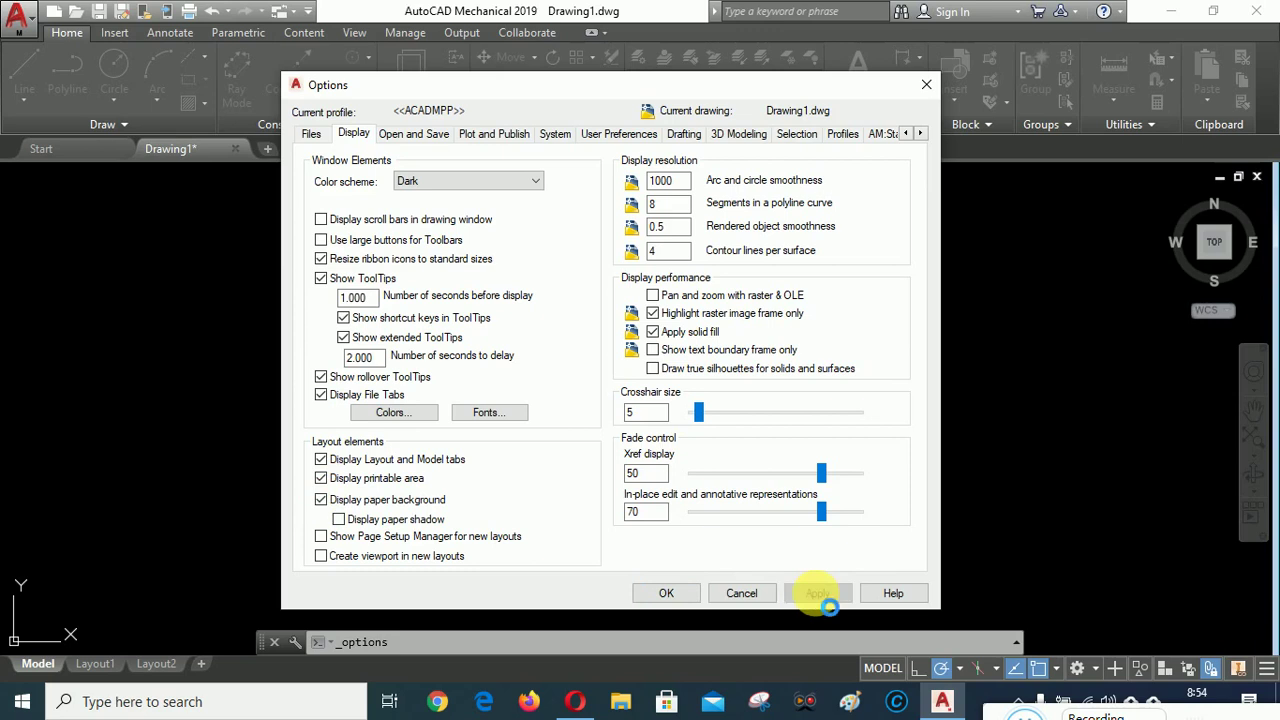
{"action": "left_click", "coordinate": [664, 593]}
- From Layout1, uncheck Display printable area and Display paper background in Options, then apply and confirm
{"action": "left_click", "coordinate": [95, 663]}
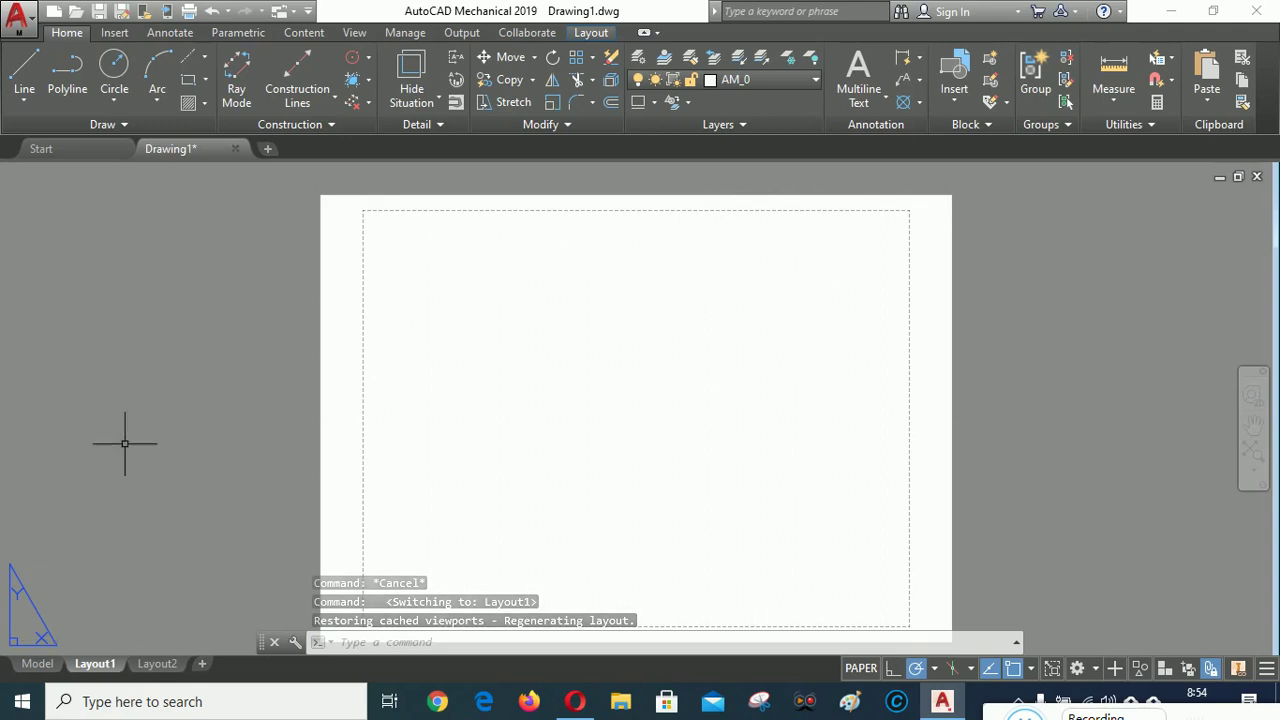
{"action": "right_click", "coordinate": [602, 261]}
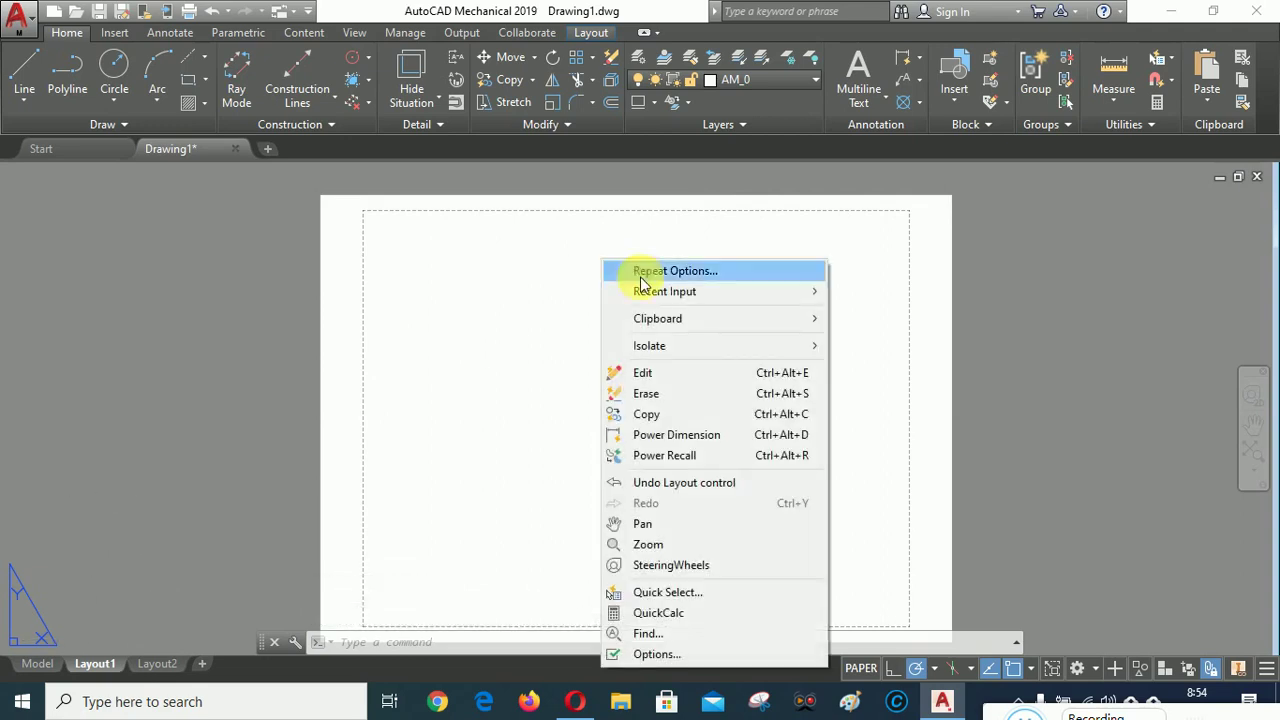
{"action": "left_click", "coordinate": [655, 655]}
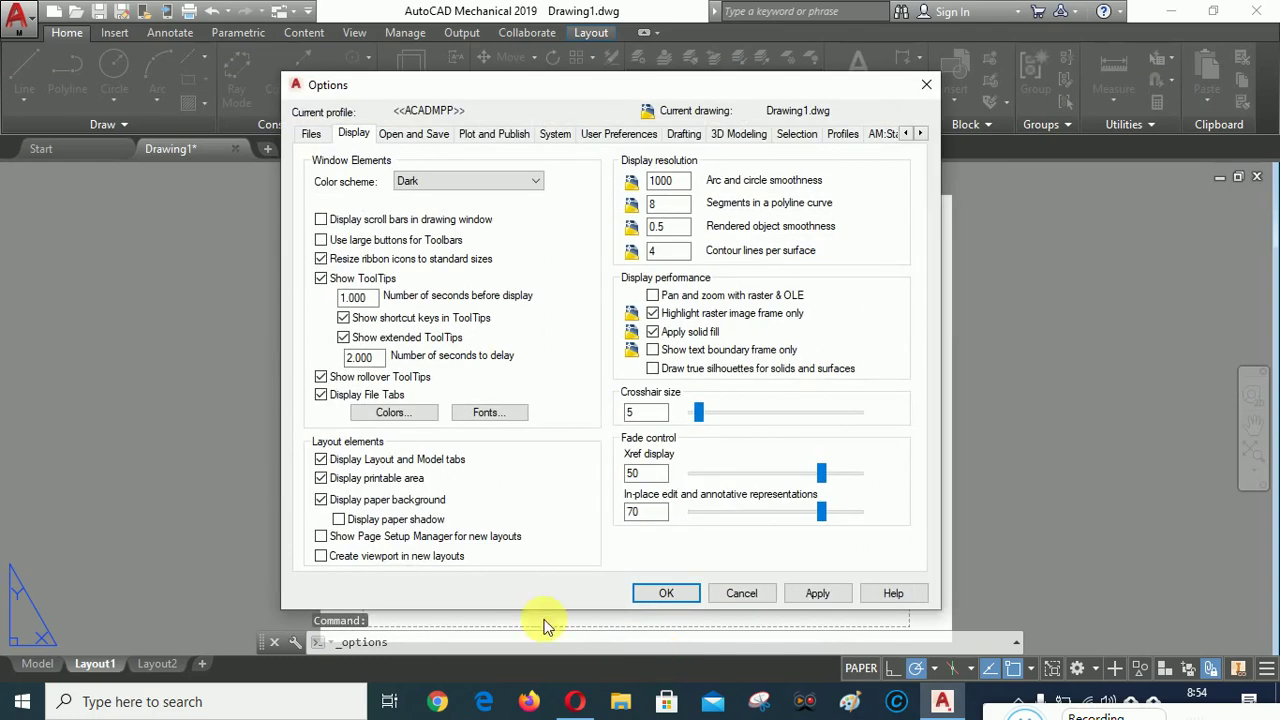
{"action": "left_click", "coordinate": [320, 478]}
{"action": "left_click", "coordinate": [321, 499]}
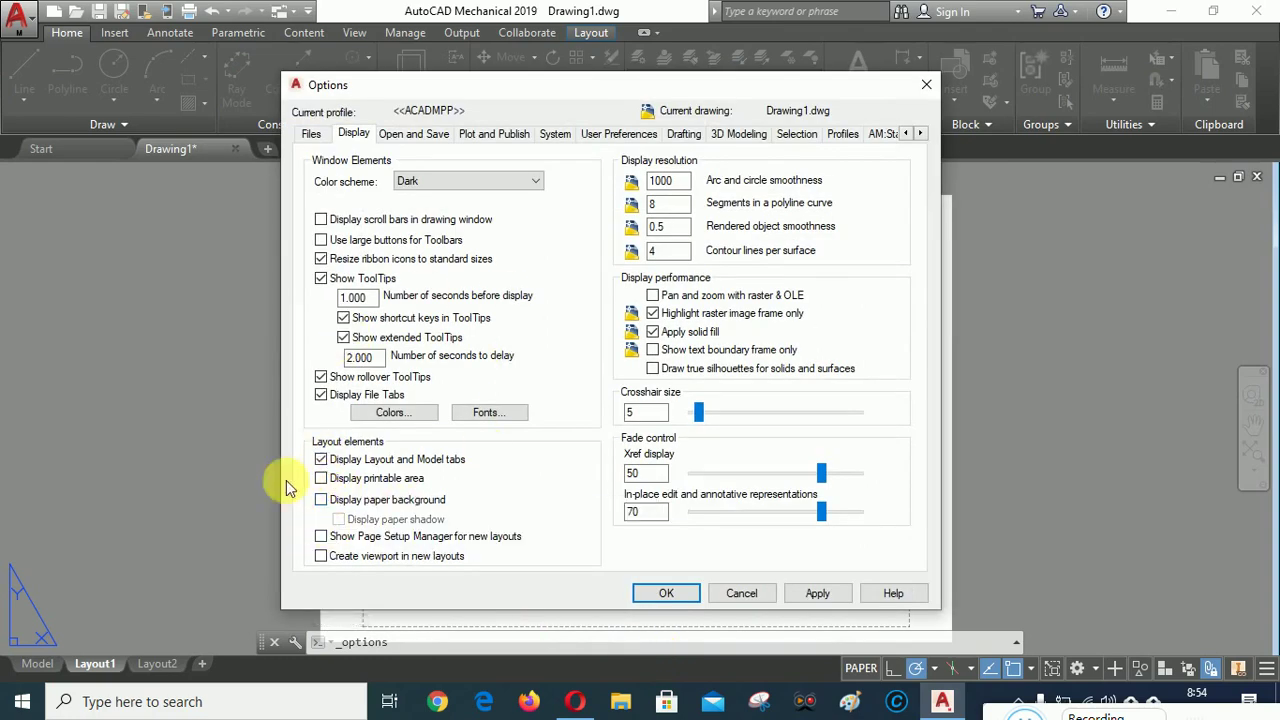
{"action": "left_click", "coordinate": [818, 594]}
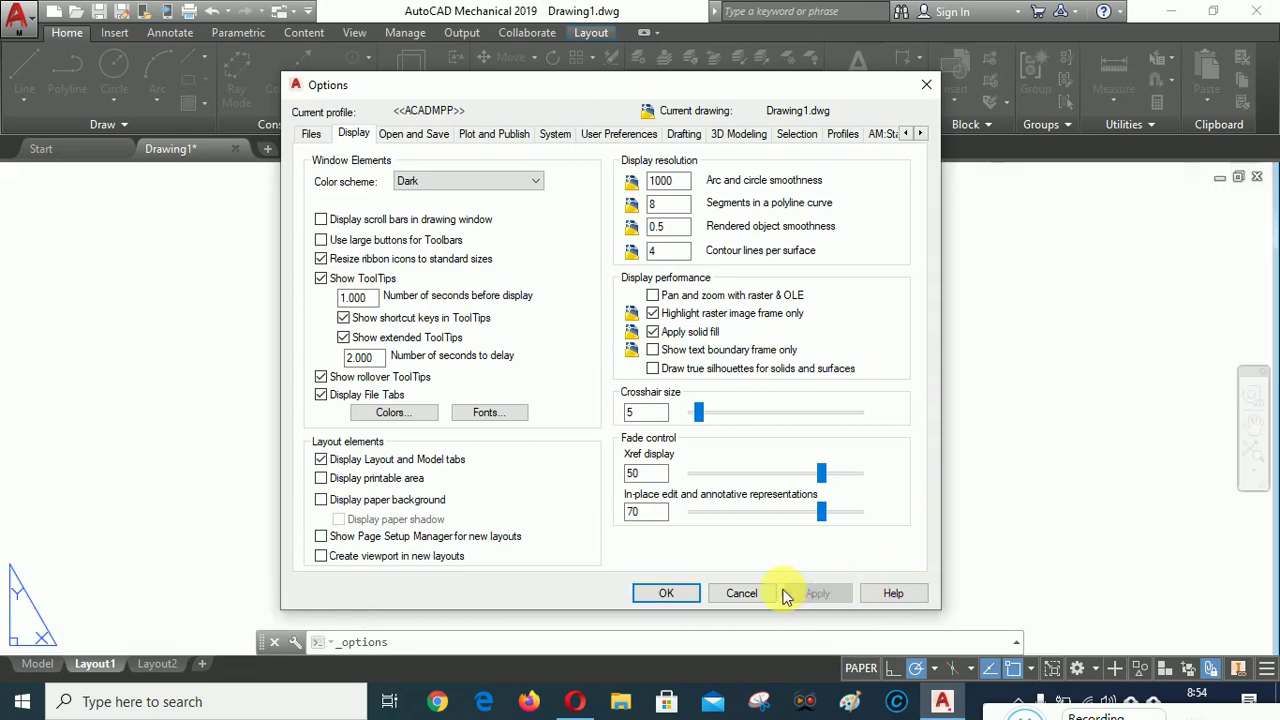
{"action": "left_click", "coordinate": [660, 594]}
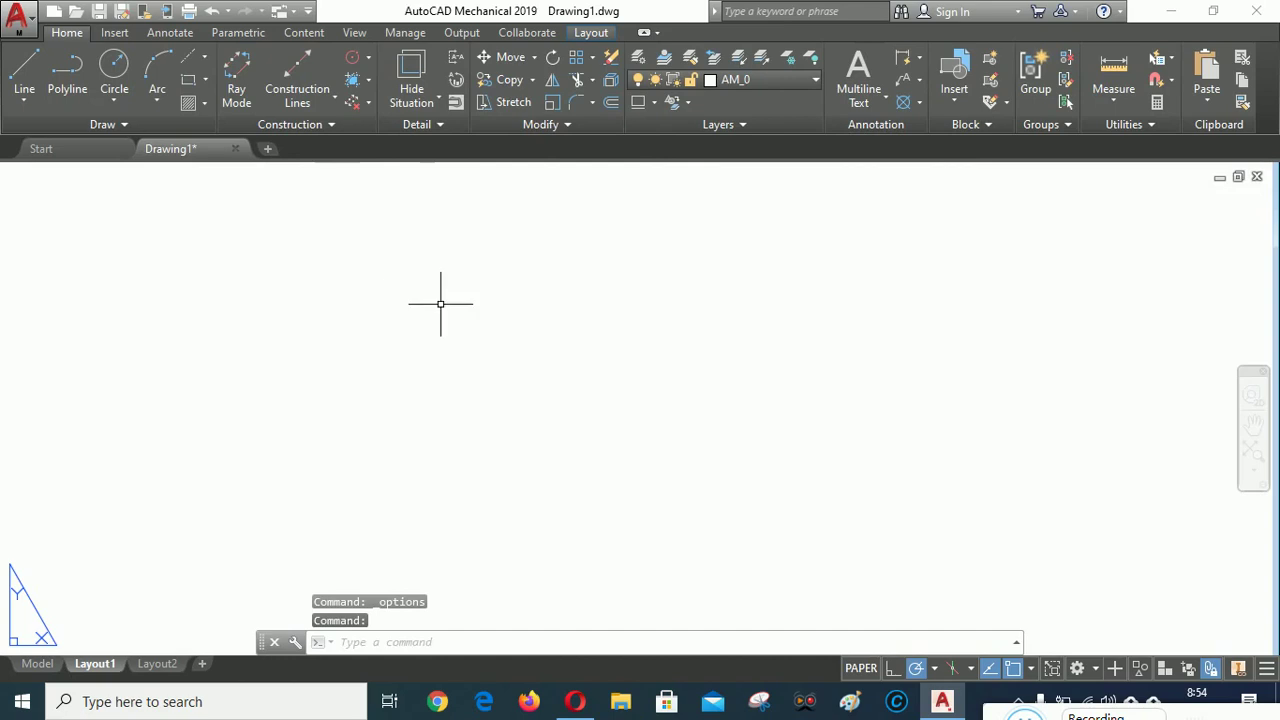
- Return to model space and reopen Options on the Display tab, showing crosshair size 5
{"action": "left_click", "coordinate": [38, 663]}
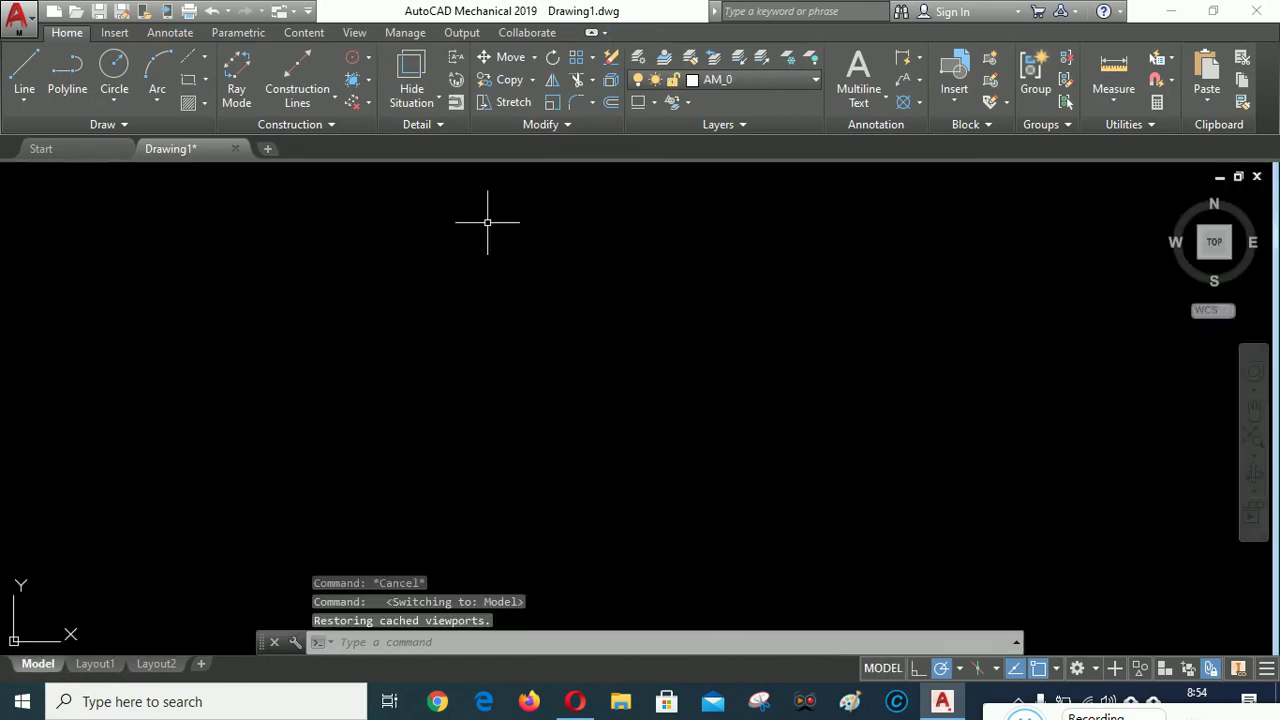
{"action": "right_click", "coordinate": [487, 222]}
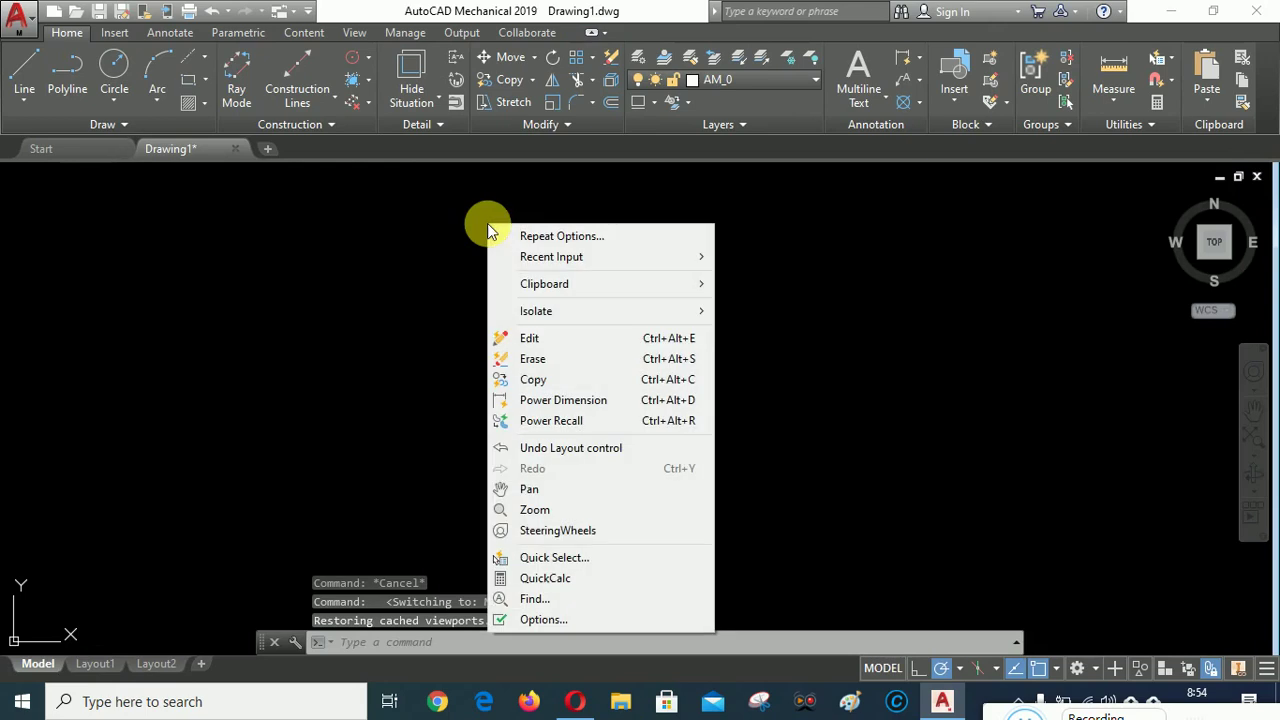
{"action": "left_click", "coordinate": [543, 620]}
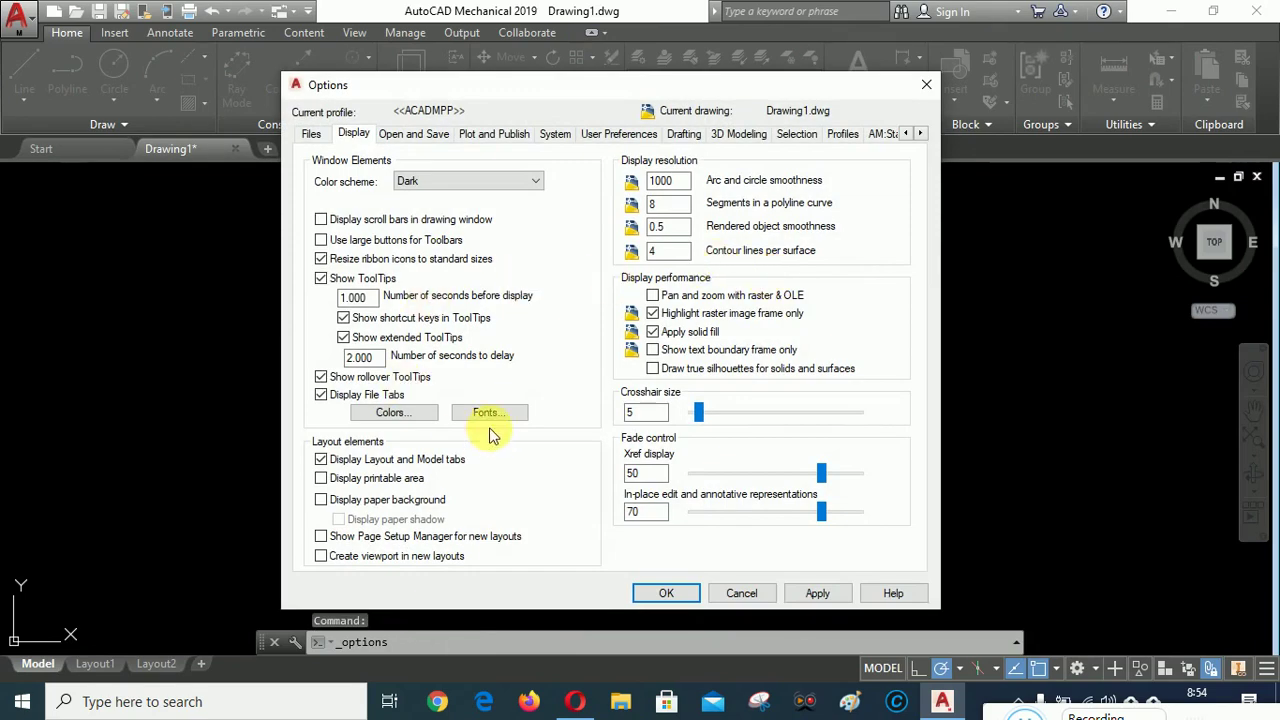
{"action": "left_click", "coordinate": [309, 135]}
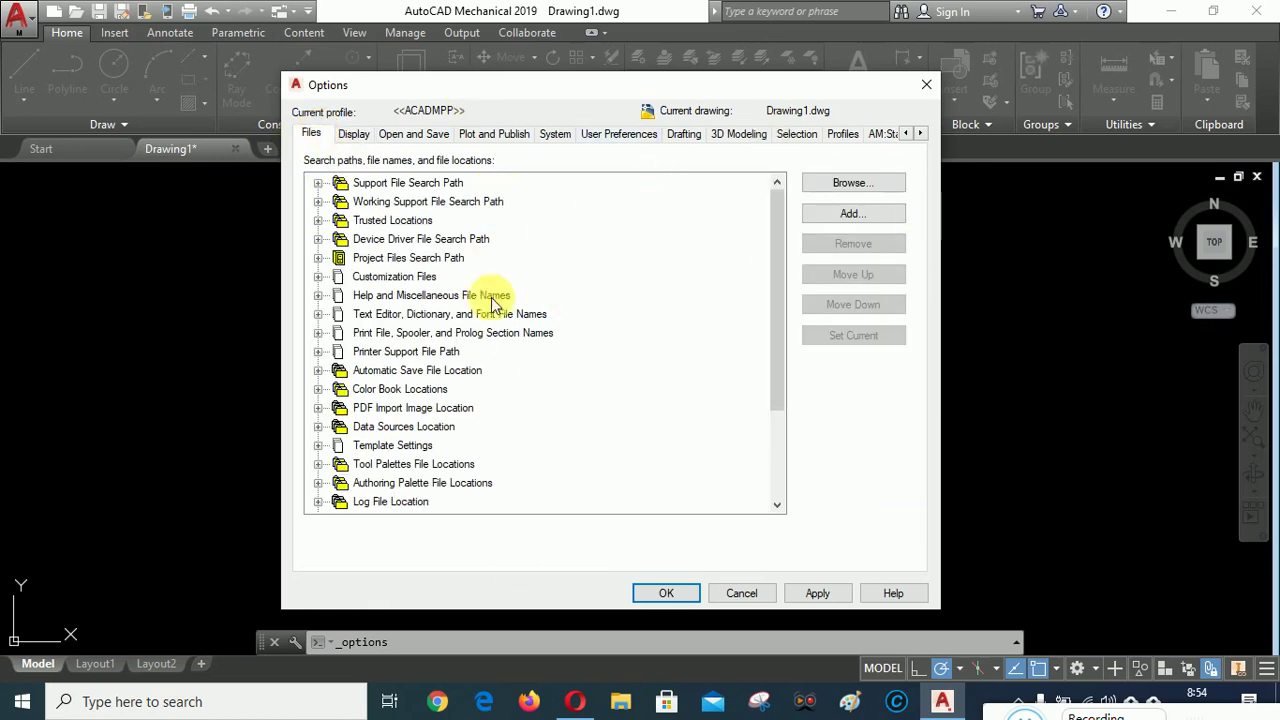
{"action": "left_click", "coordinate": [360, 138]}
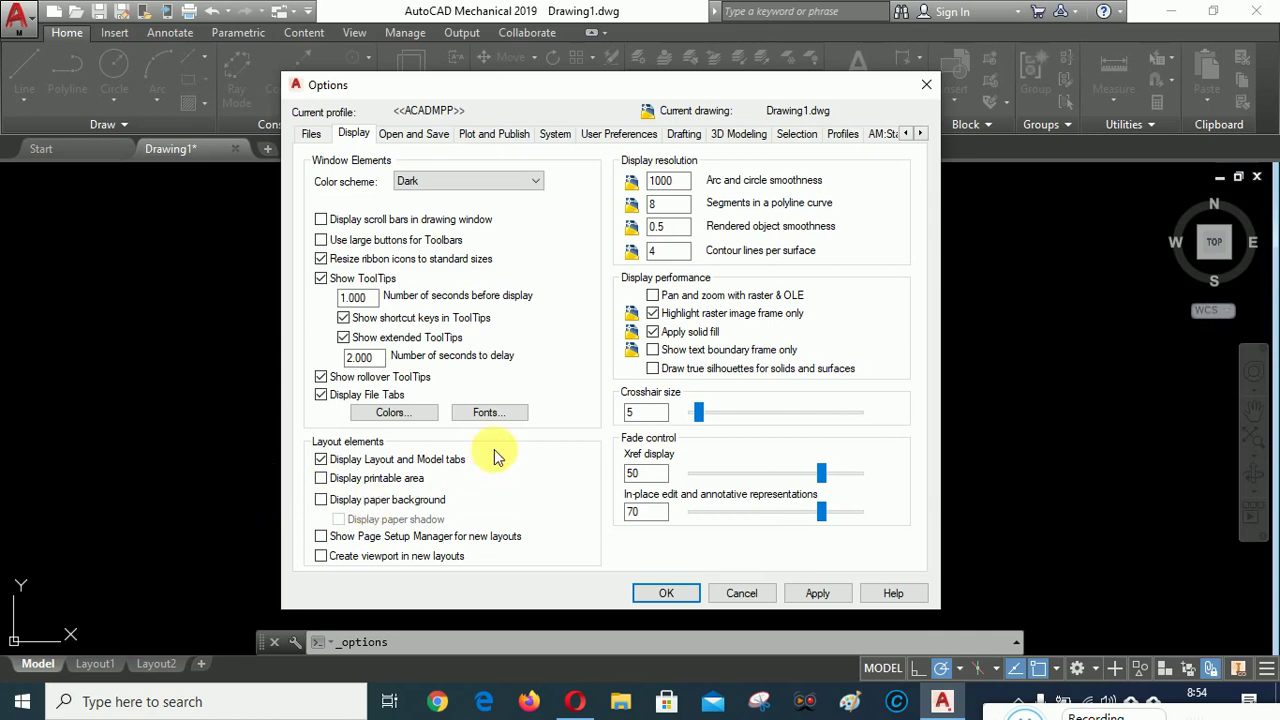
- Keep AutoCAD Mechanical 2007 Drawing as the Open and Save format, apply, then view Plot and Publish
{"action": "left_click", "coordinate": [419, 136]}
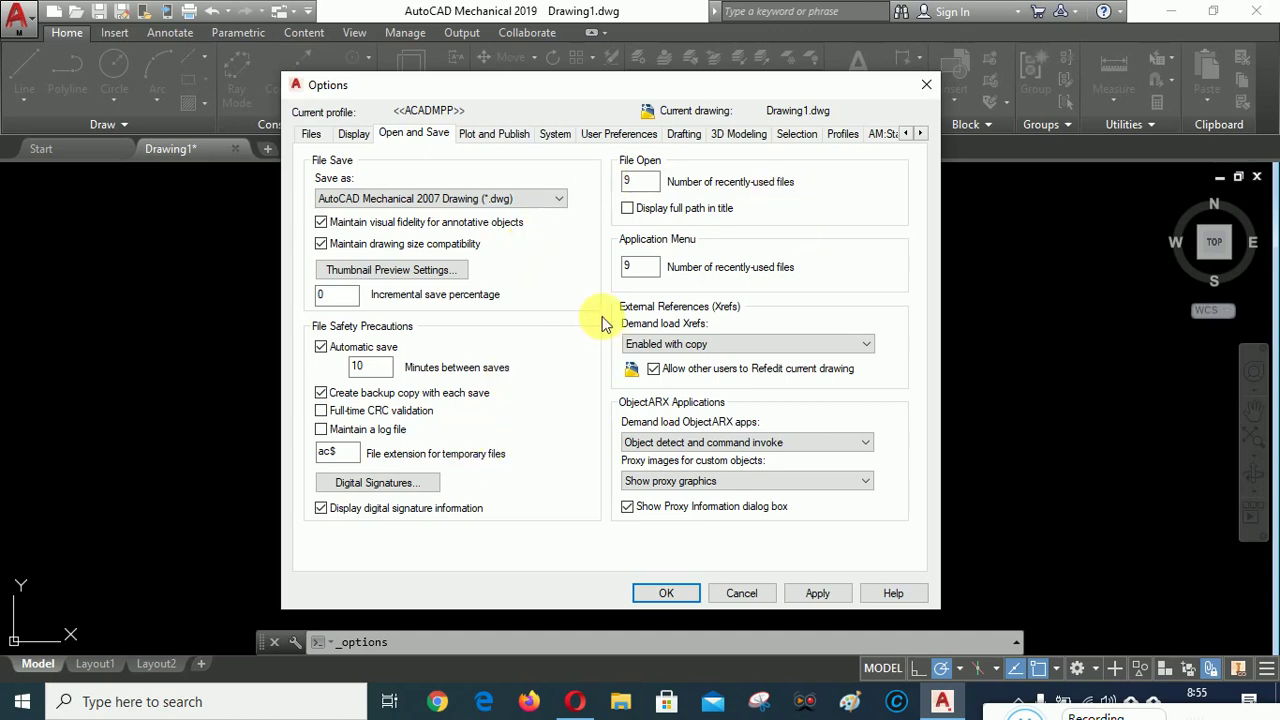
{"action": "left_click", "coordinate": [430, 199]}
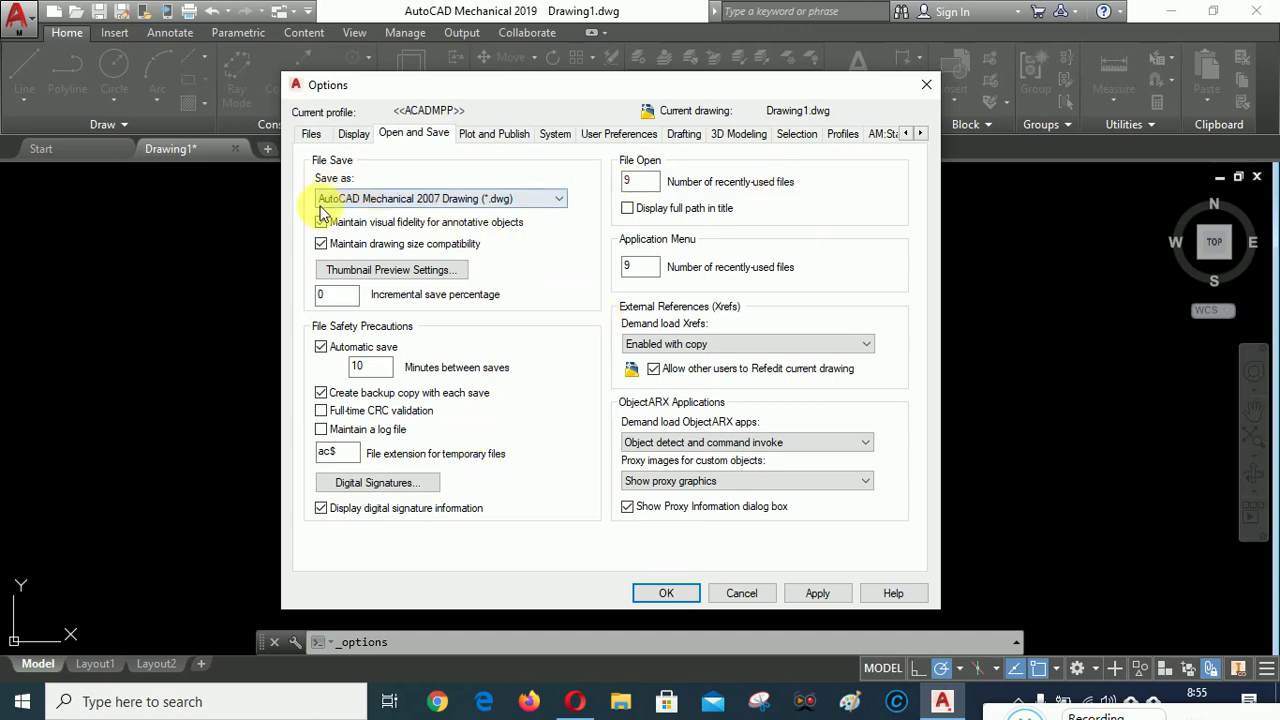
{"action": "left_click", "coordinate": [558, 199]}
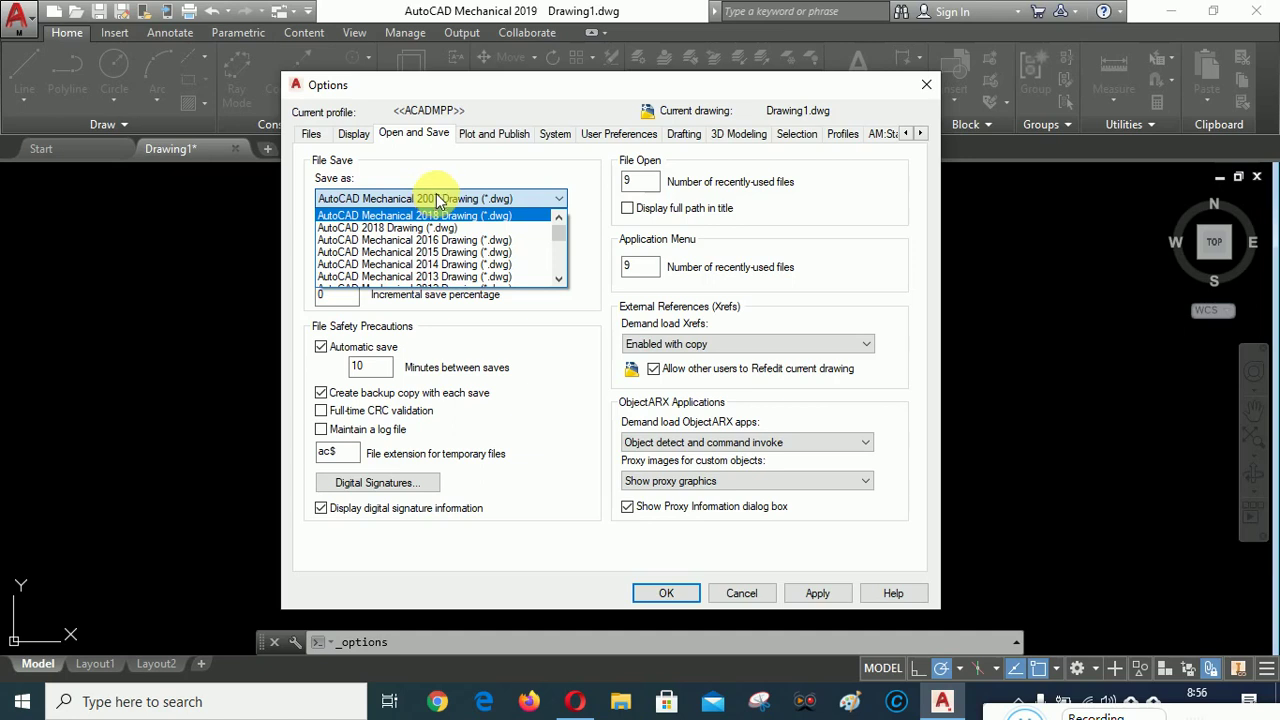
{"action": "left_click", "coordinate": [436, 200]}
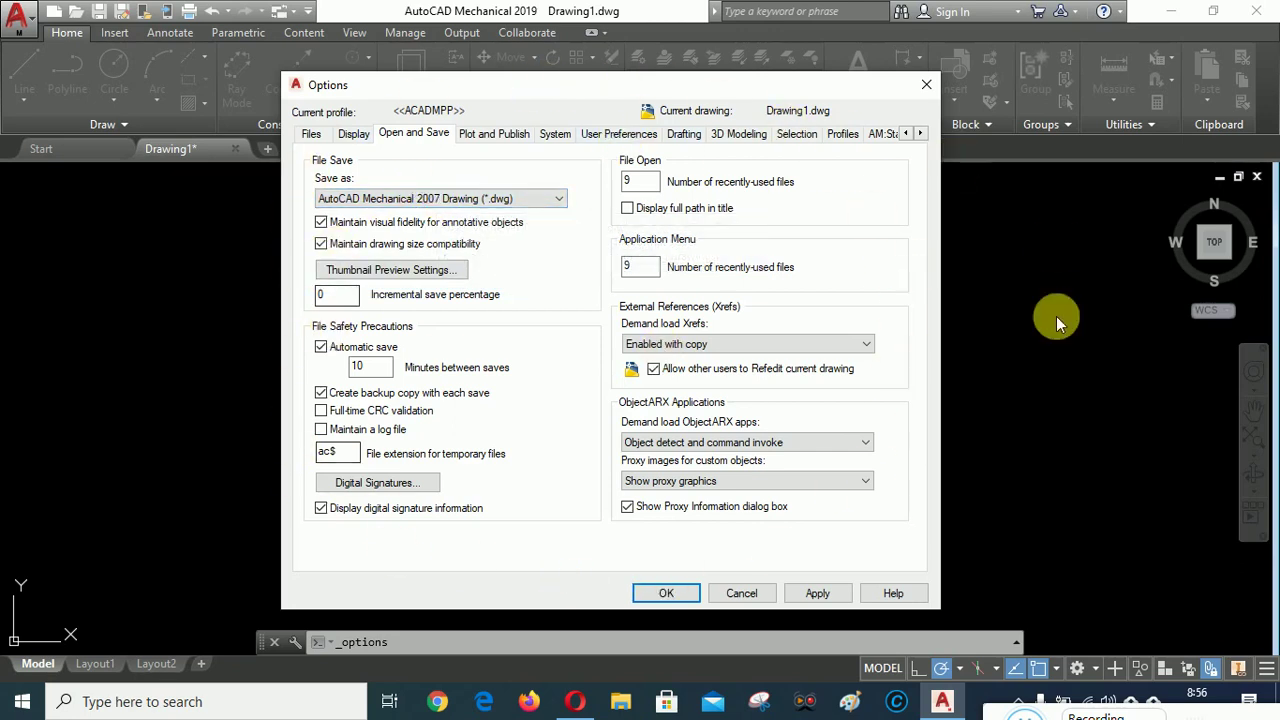
{"action": "left_click", "coordinate": [820, 593]}
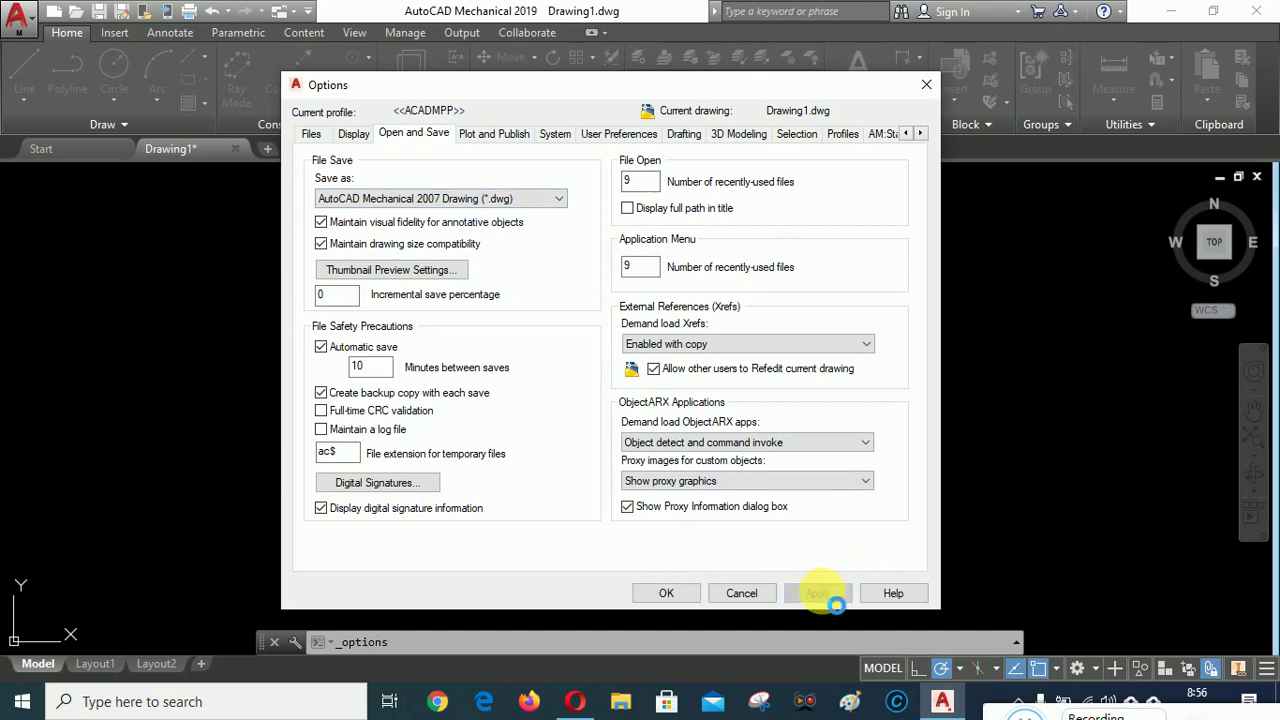
{"action": "left_click", "coordinate": [490, 138]}
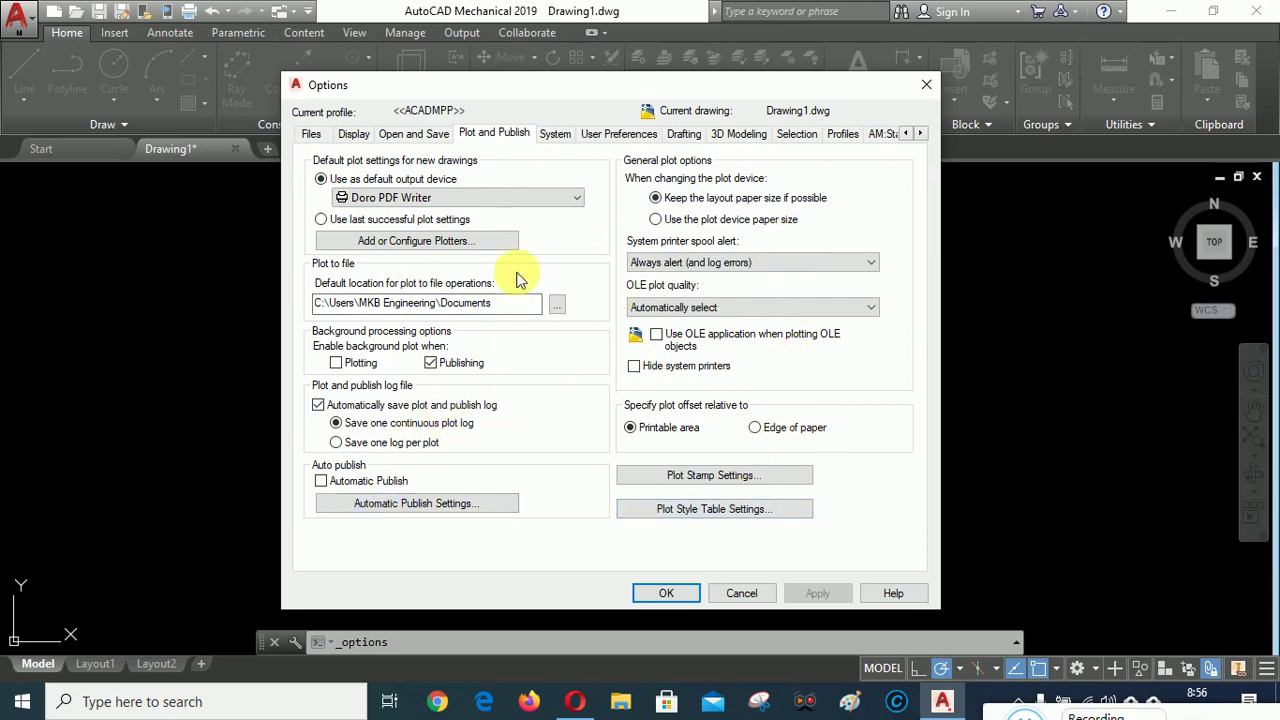
- On the System tab, review Graphics Performance with hardware acceleration on and accept it
{"action": "left_click", "coordinate": [553, 135]}
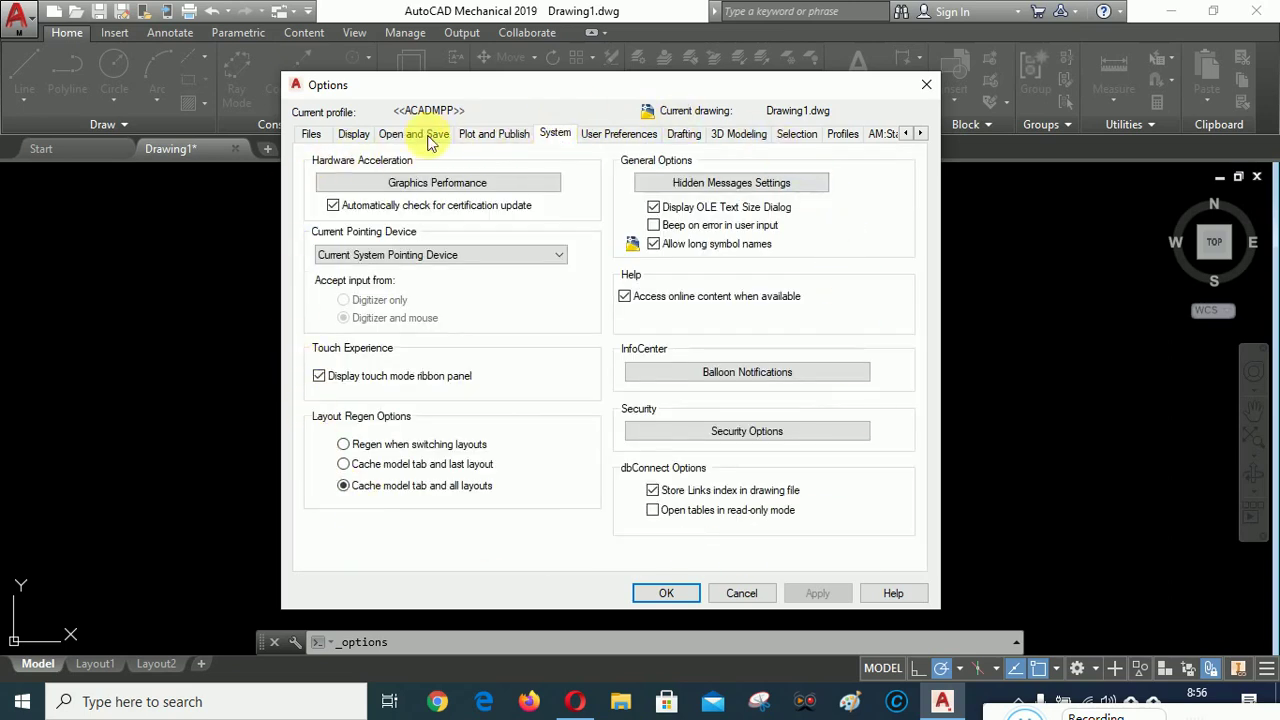
{"action": "left_click", "coordinate": [437, 186]}
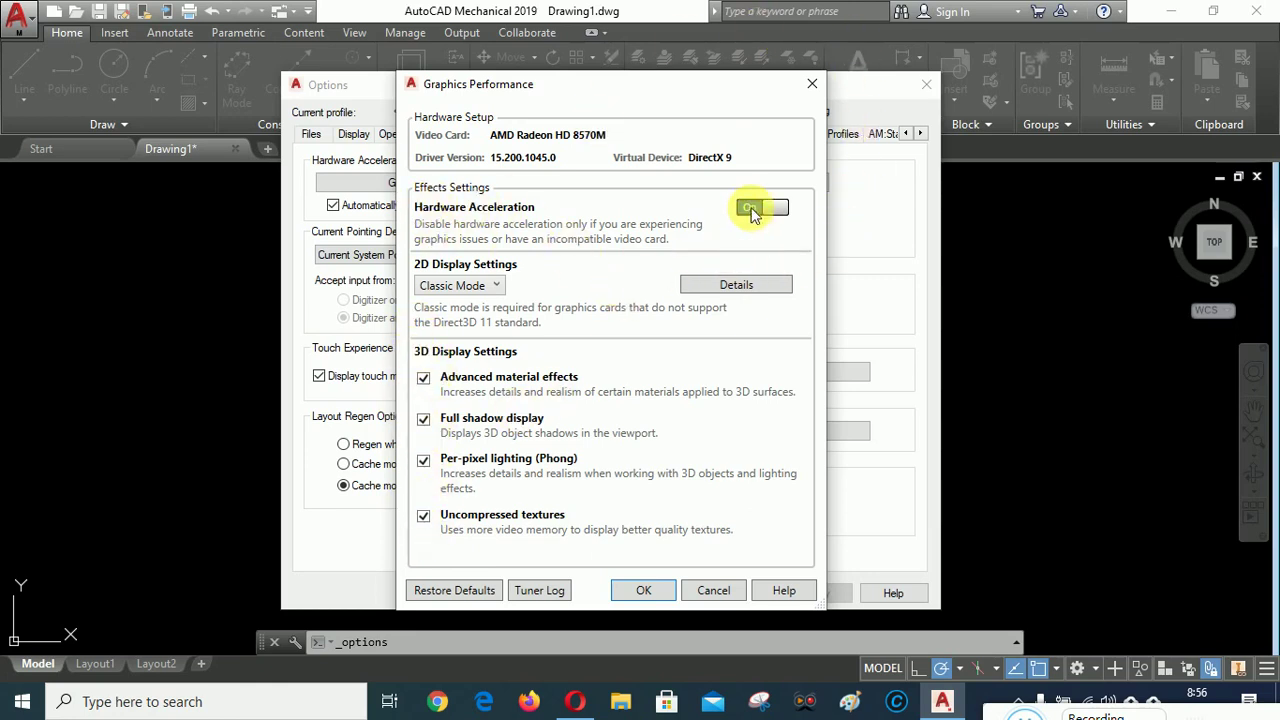
{"action": "left_click", "coordinate": [640, 592]}
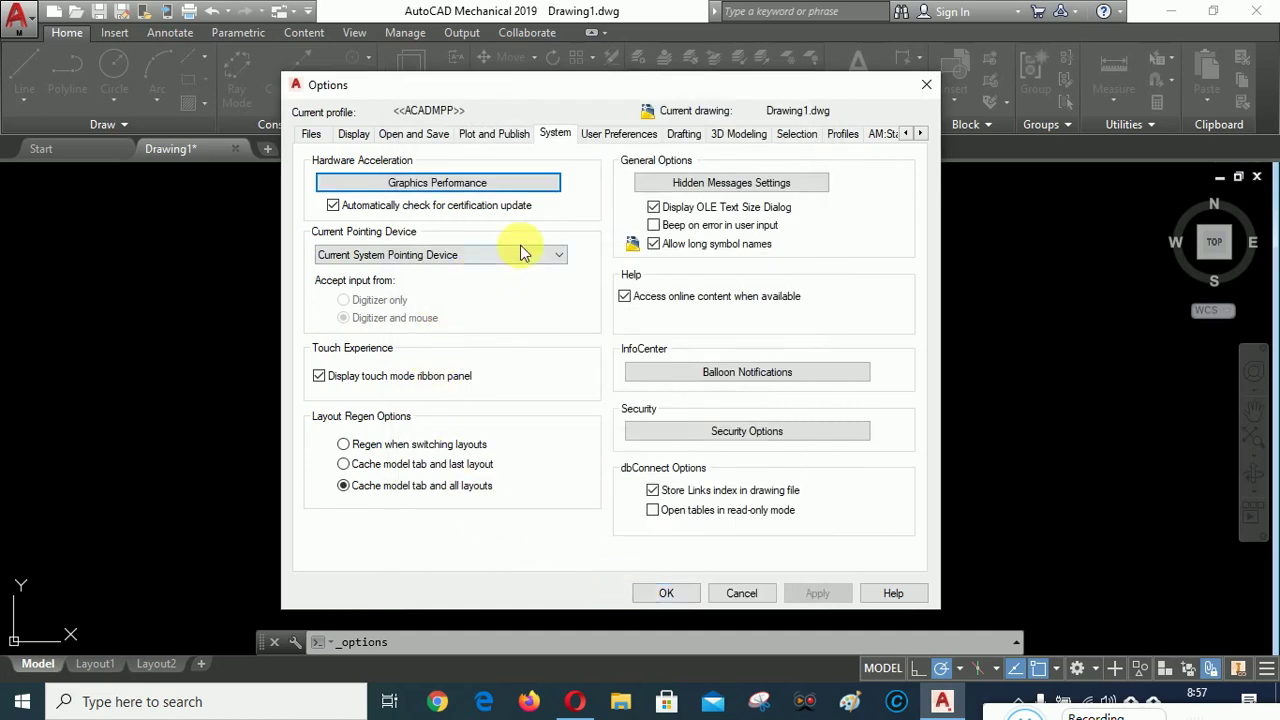
- Step through User Preferences, Drafting, 3D Modeling and Selection, ending on Profiles with ACADMPP current
{"action": "left_click", "coordinate": [615, 135]}
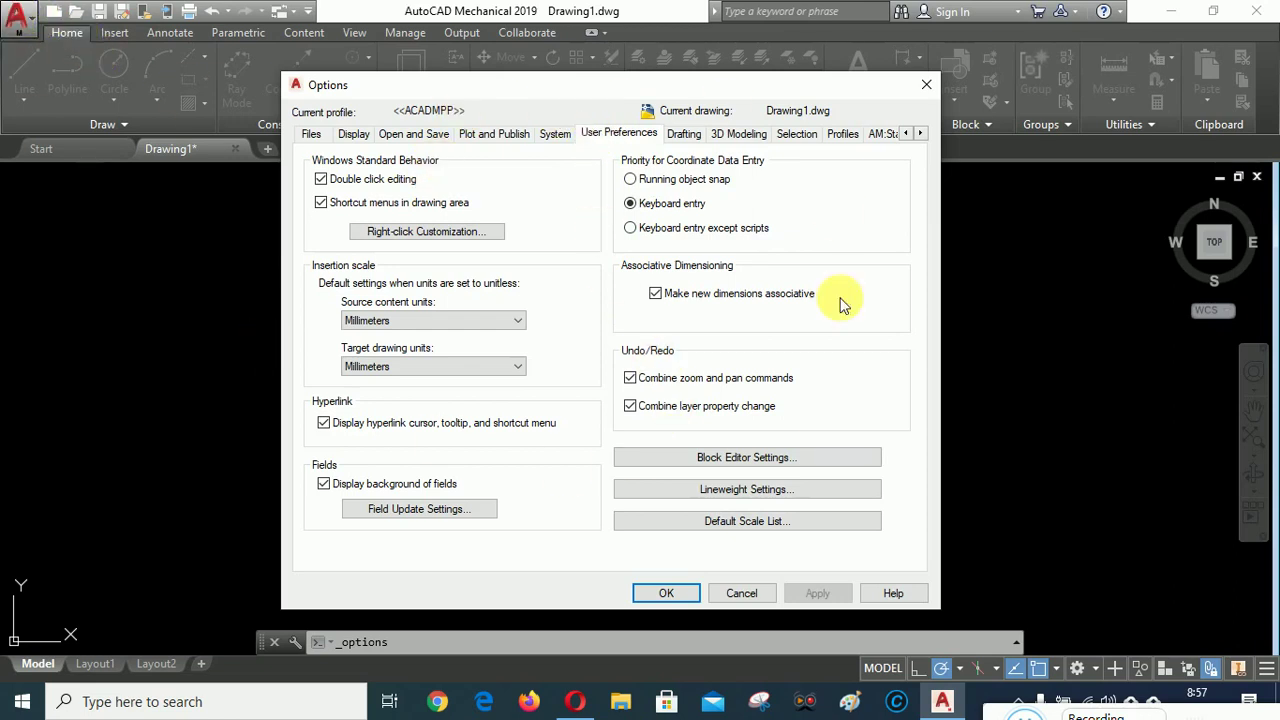
{"action": "left_click", "coordinate": [684, 136]}
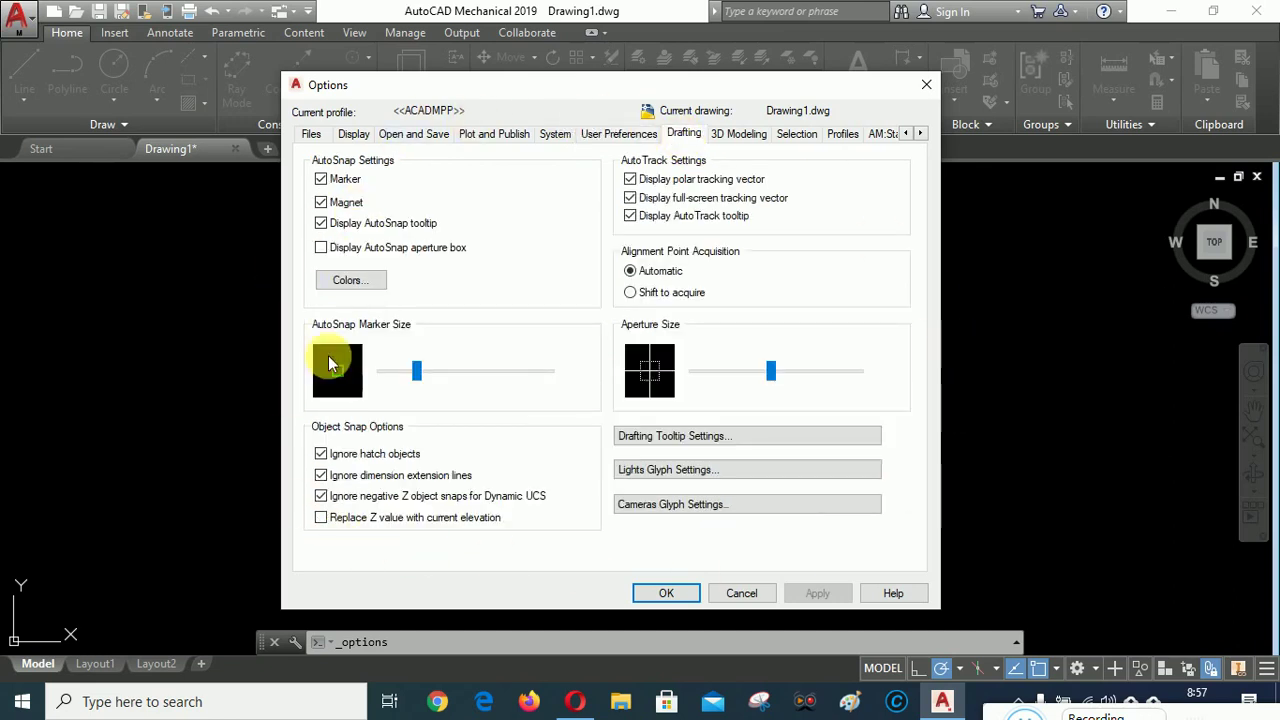
{"action": "left_click", "coordinate": [738, 133]}
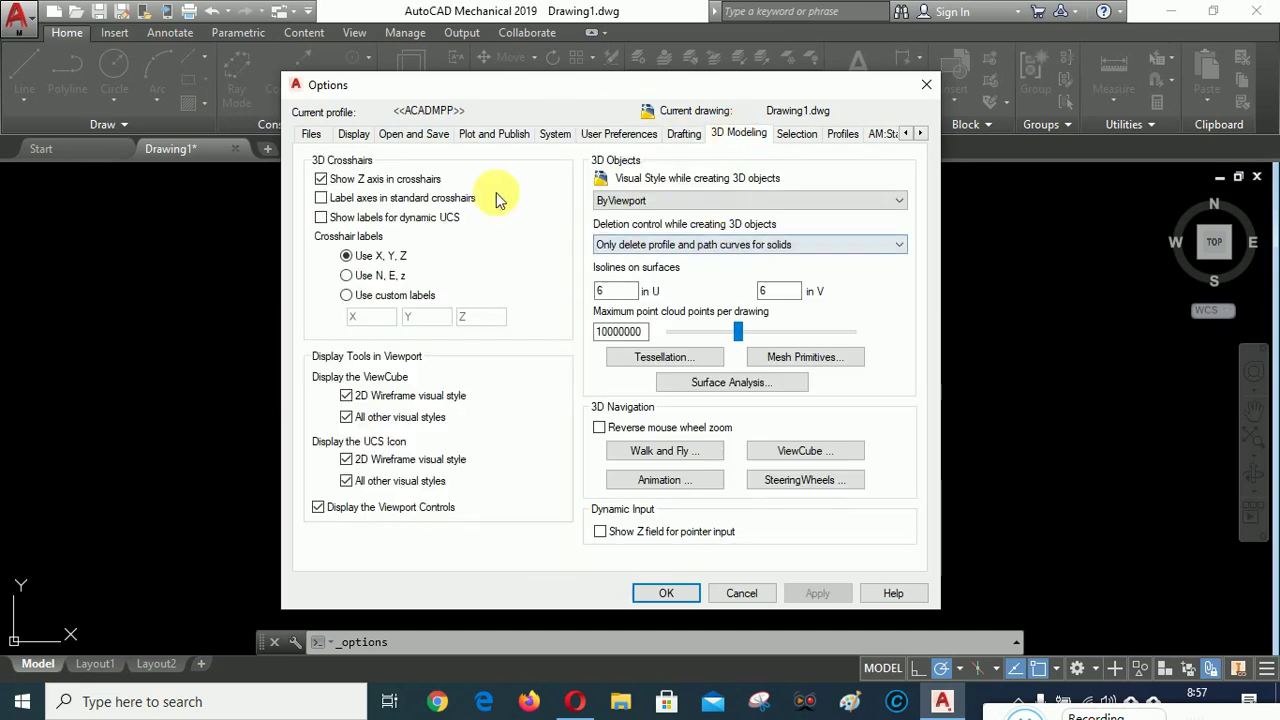
{"action": "left_click", "coordinate": [796, 133]}
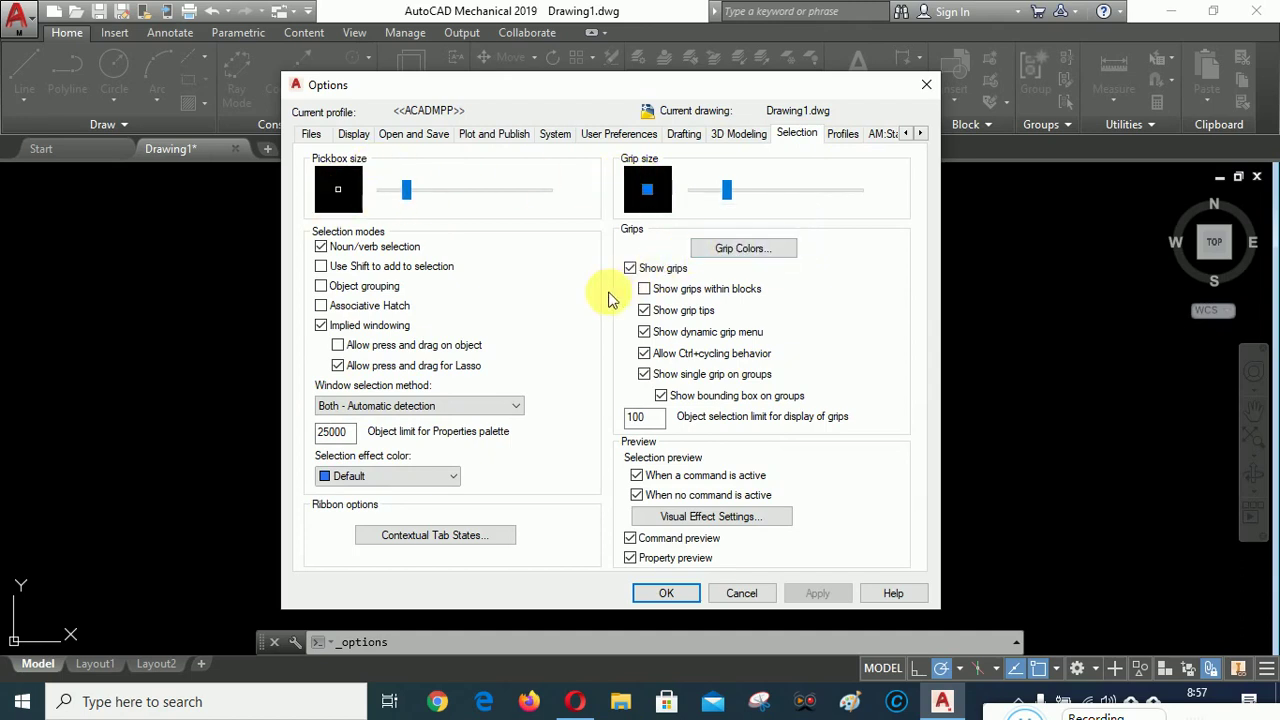
{"action": "left_click", "coordinate": [843, 134]}
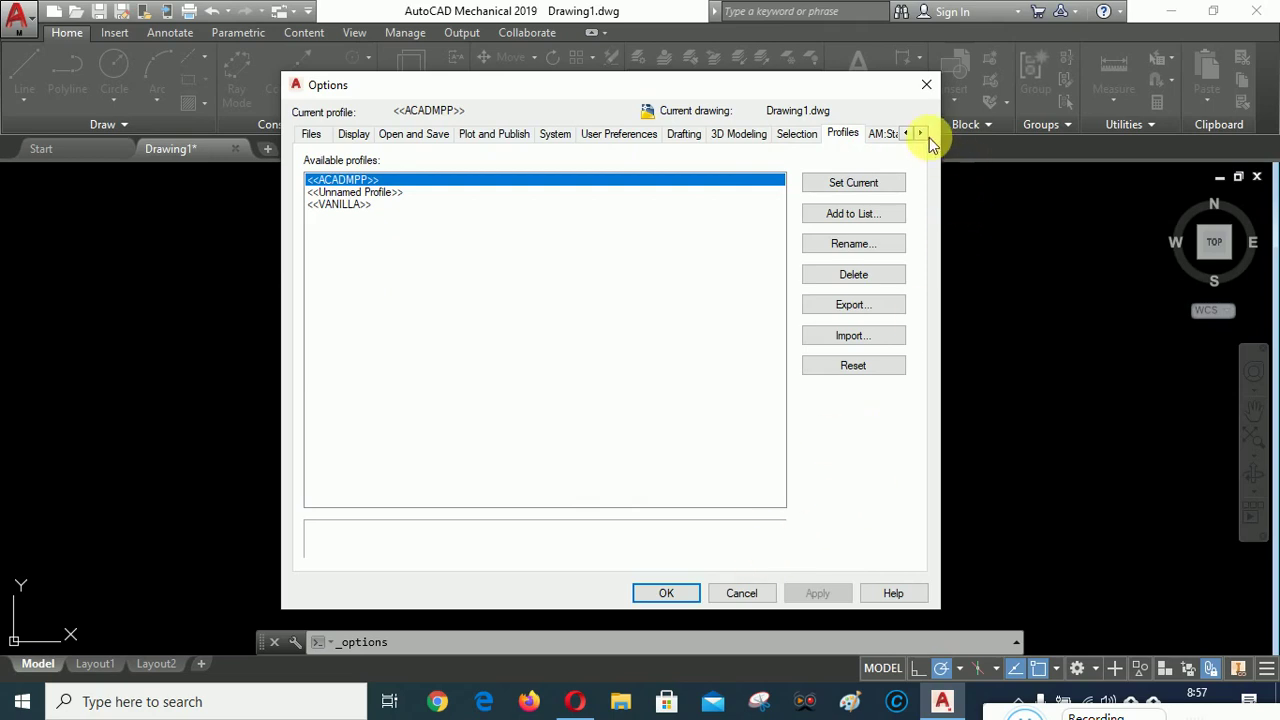
- Scroll the tab strip right to the mechanical-specific categories, then back to the standard tabs
{"action": "left_click", "coordinate": [923, 133]}
{"action": "left_click", "coordinate": [923, 133]}
{"action": "left_click", "coordinate": [923, 133]}
{"action": "left_click", "coordinate": [923, 133]}
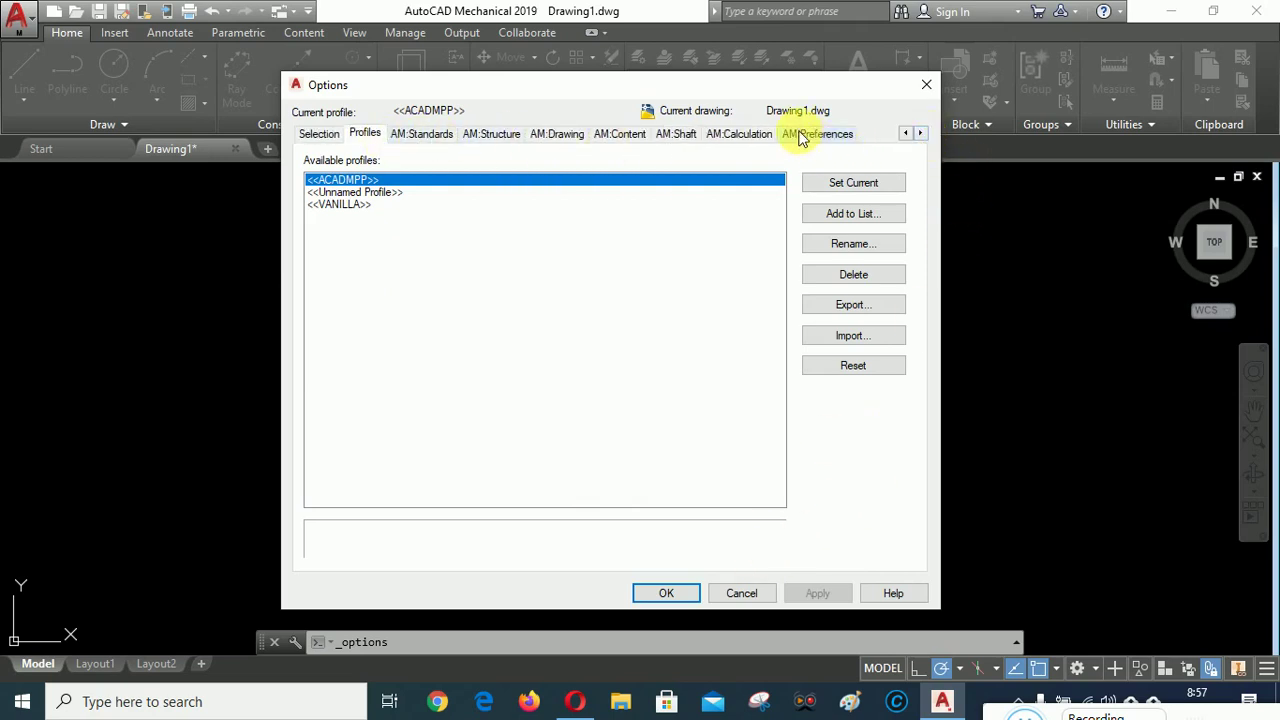
{"action": "left_click", "coordinate": [907, 133]}
{"action": "left_click", "coordinate": [907, 133]}
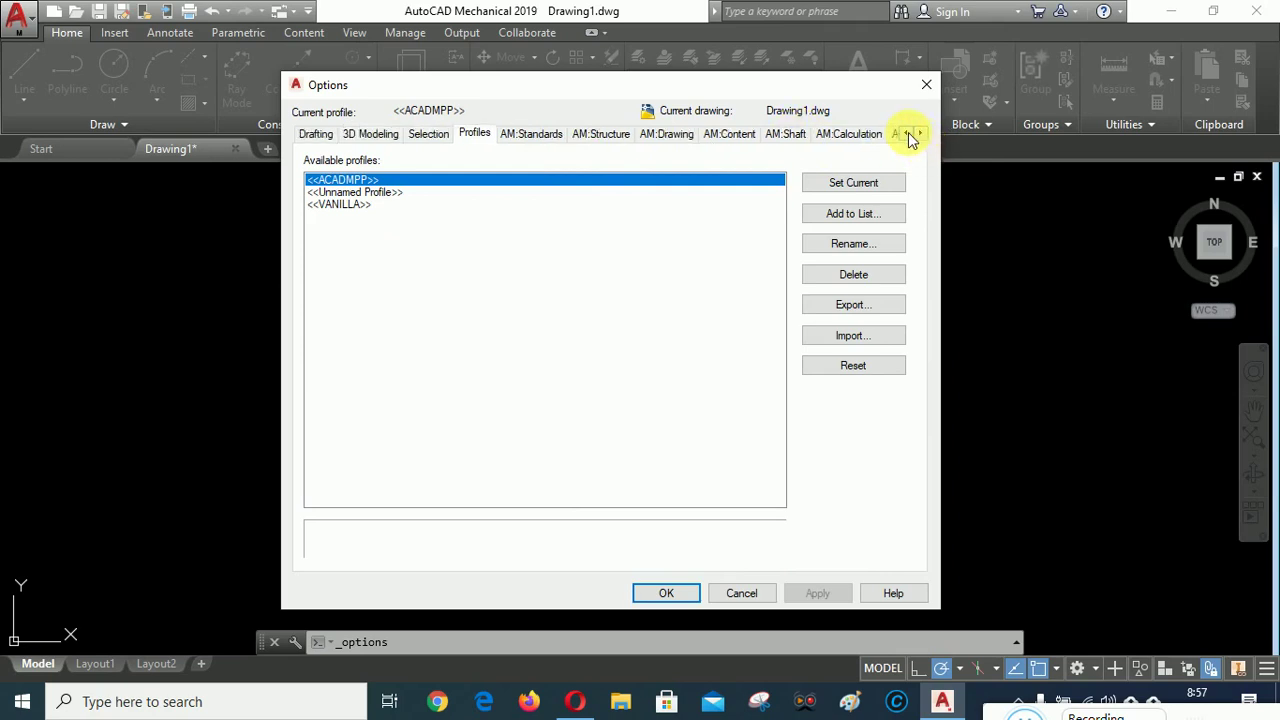
{"action": "left_click", "coordinate": [907, 133]}
{"action": "left_click", "coordinate": [907, 133]}
{"action": "left_click", "coordinate": [907, 133]}
{"action": "left_click", "coordinate": [907, 133]}
{"action": "left_click", "coordinate": [907, 133]}
{"action": "left_click", "coordinate": [907, 133]}
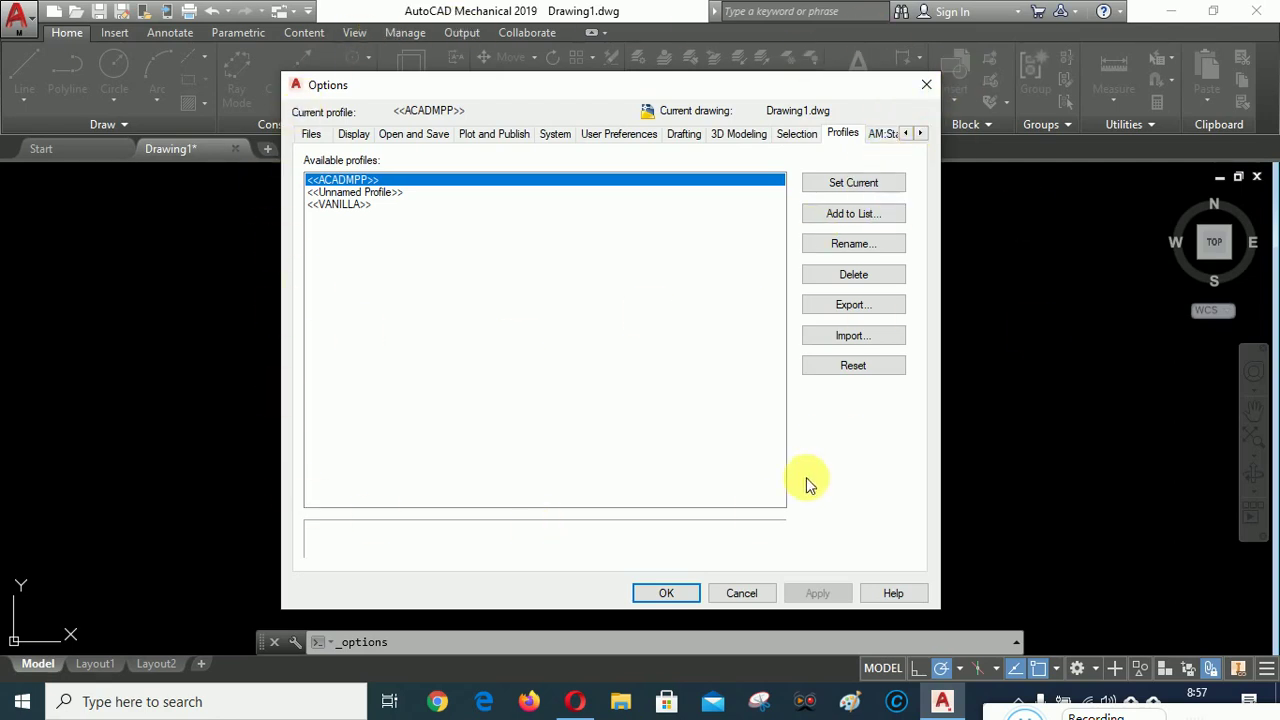
- Recheck the Files, Display, Open and Save and Plot and Publish pages, then accept the Options
{"action": "left_click", "coordinate": [311, 133]}
{"action": "left_click", "coordinate": [848, 136]}
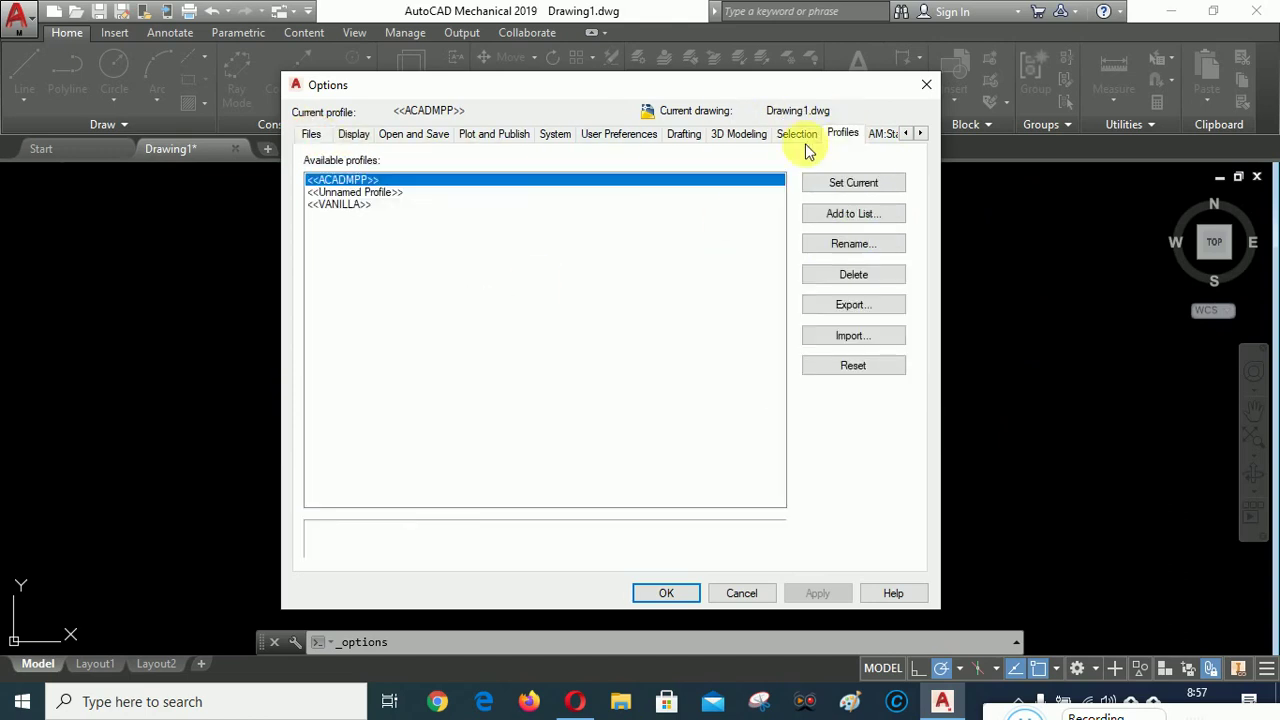
{"action": "left_click", "coordinate": [311, 133]}
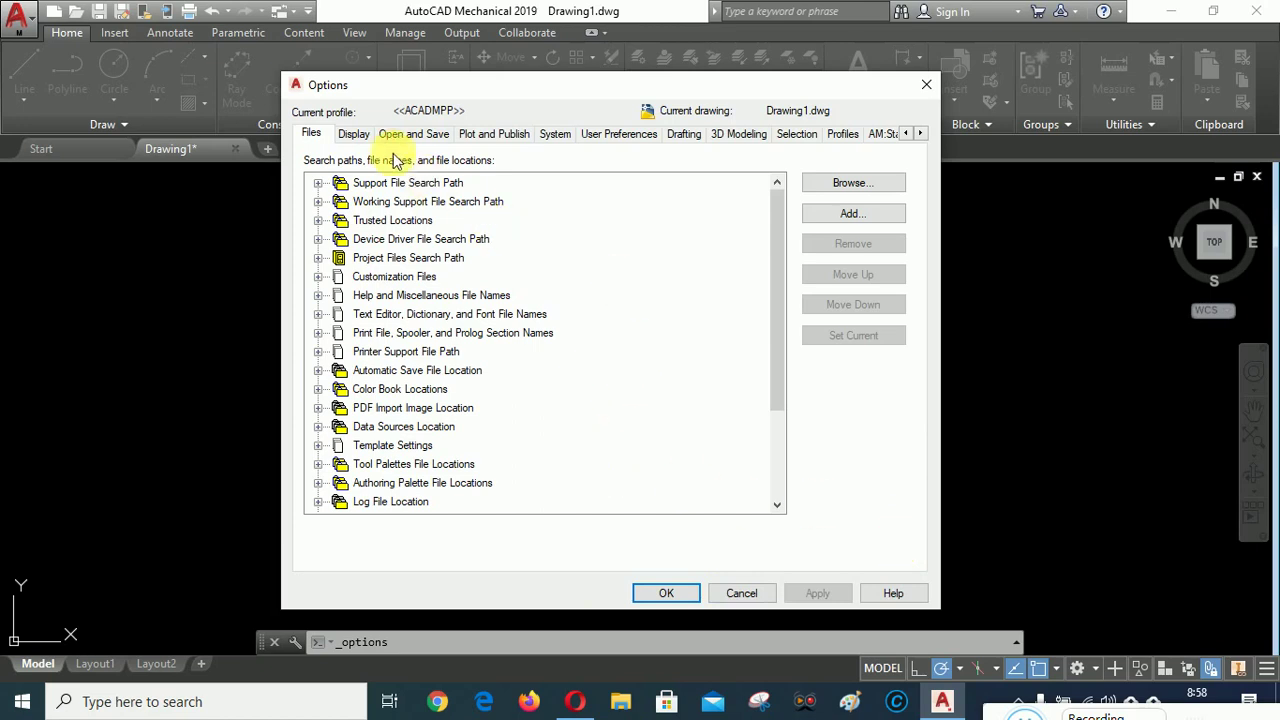
{"action": "left_click", "coordinate": [355, 136]}
{"action": "left_click", "coordinate": [410, 134]}
{"action": "left_click", "coordinate": [491, 134]}
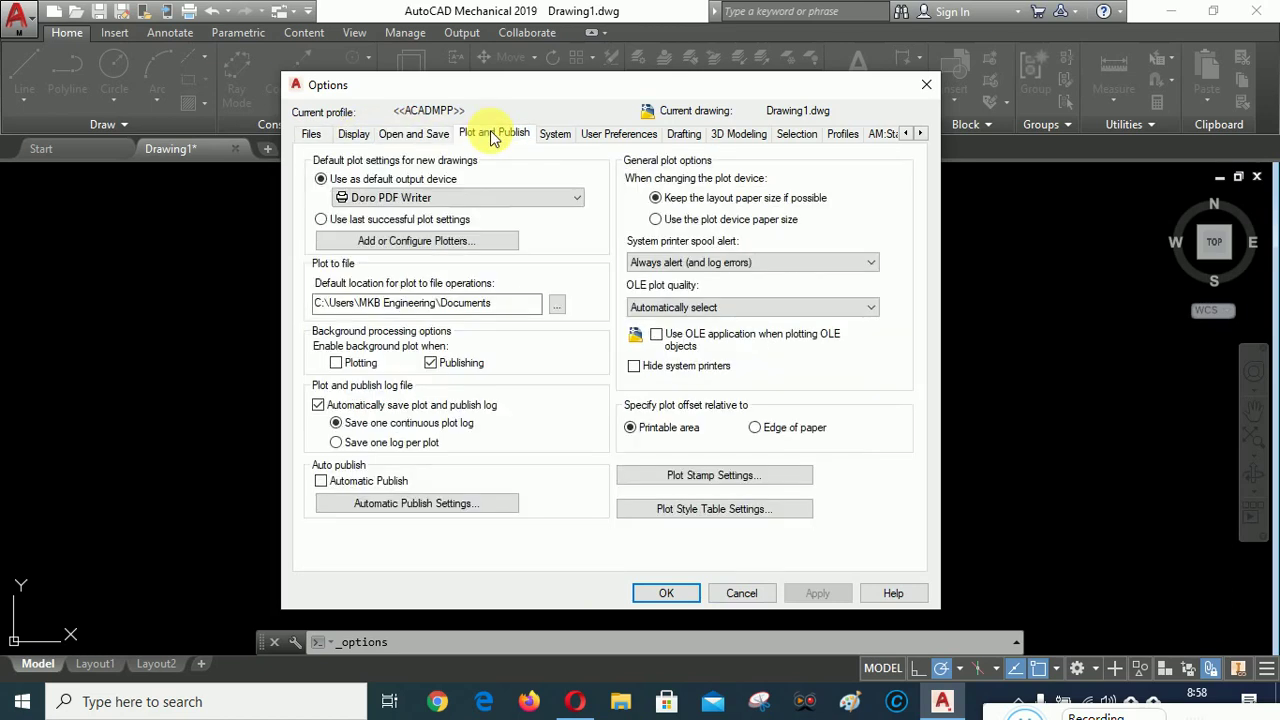
{"action": "left_click", "coordinate": [322, 135]}
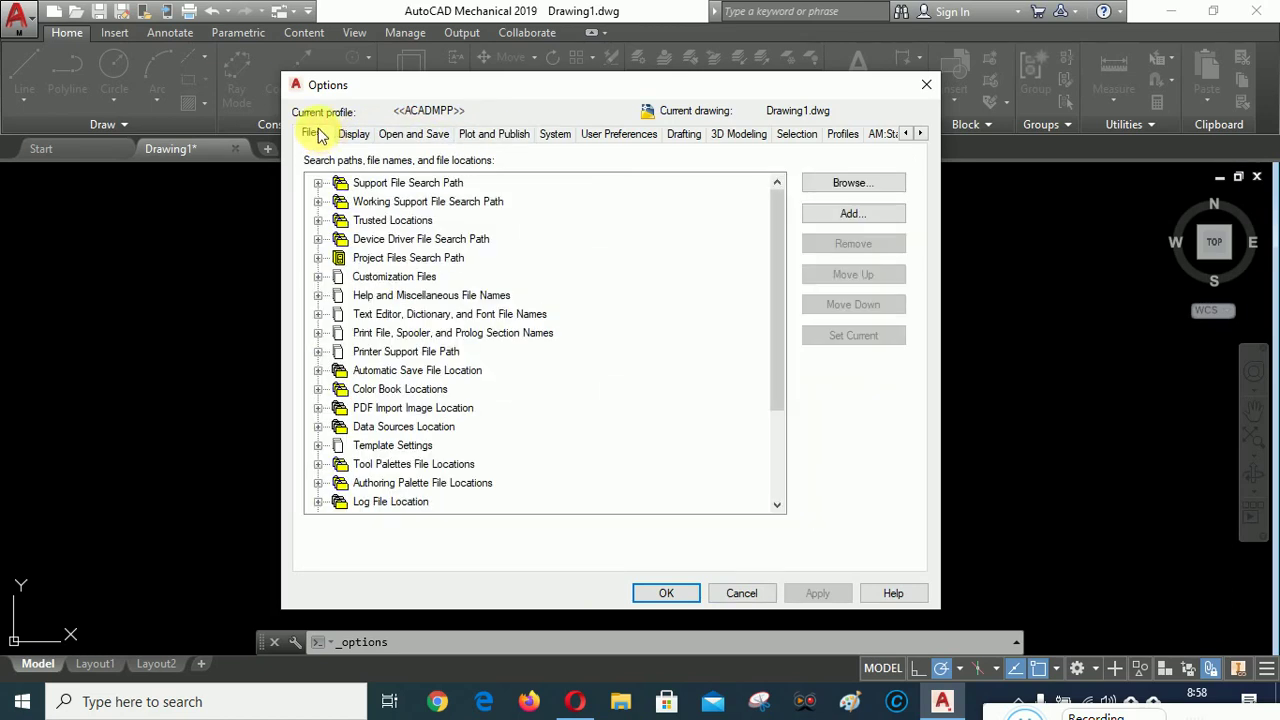
{"action": "left_click", "coordinate": [660, 597]}
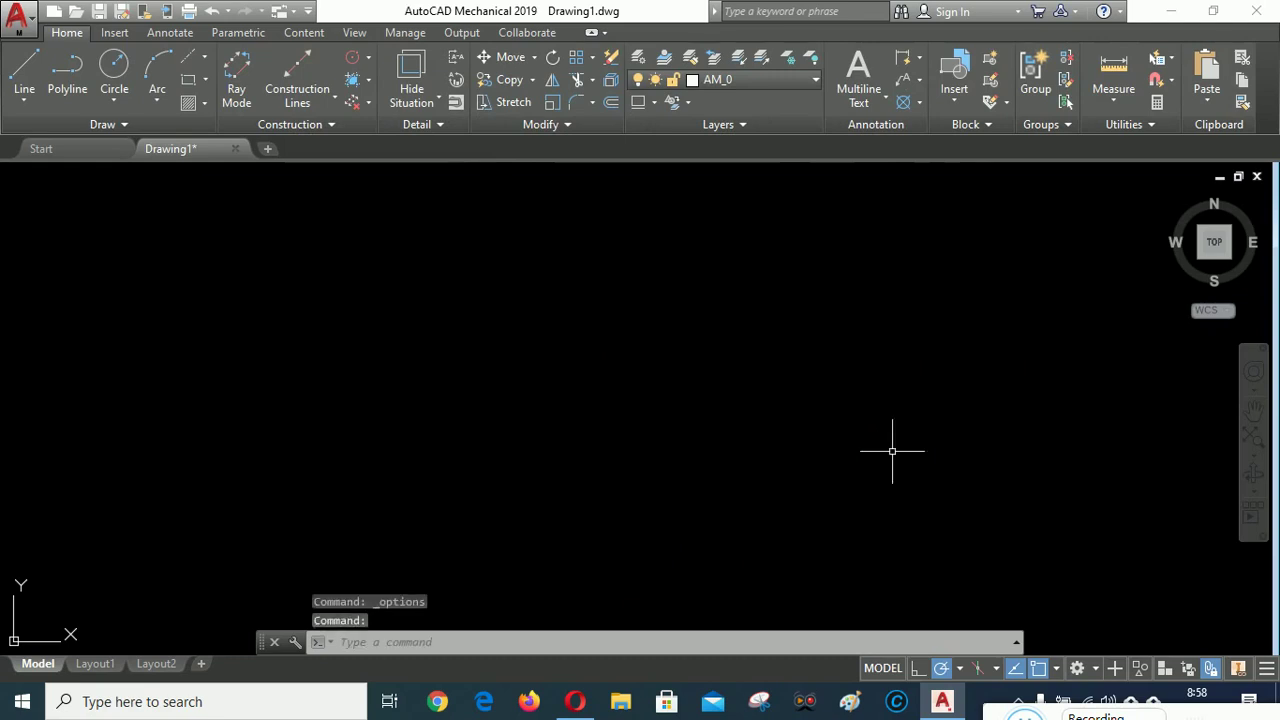